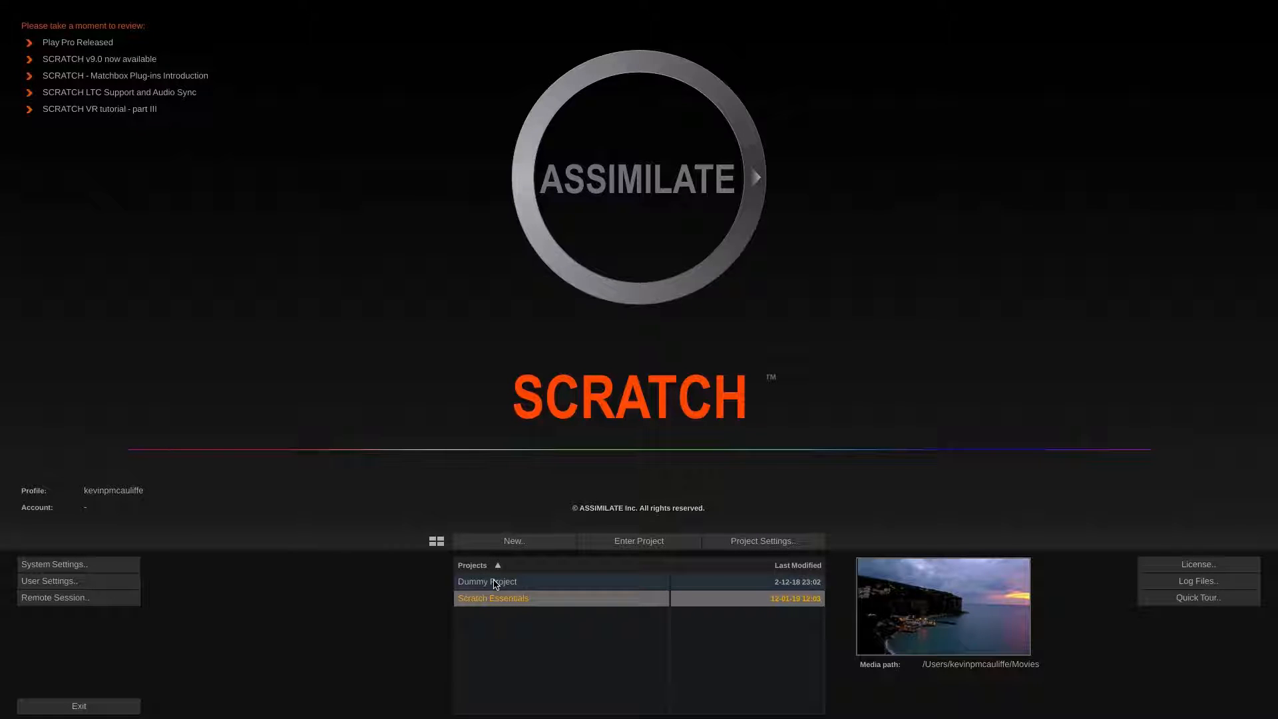
# Open the Scratch Essentials project and enter the Edit module
pyautogui.click(630, 540)
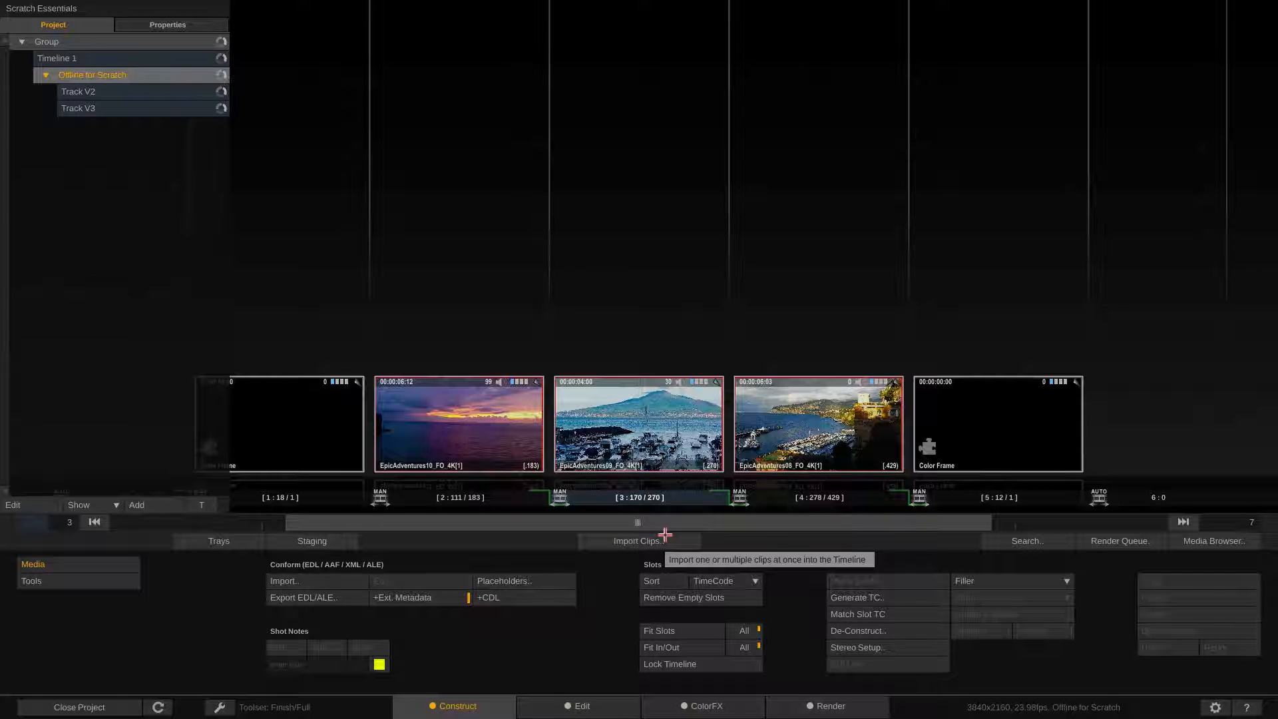
pyautogui.click(583, 707)
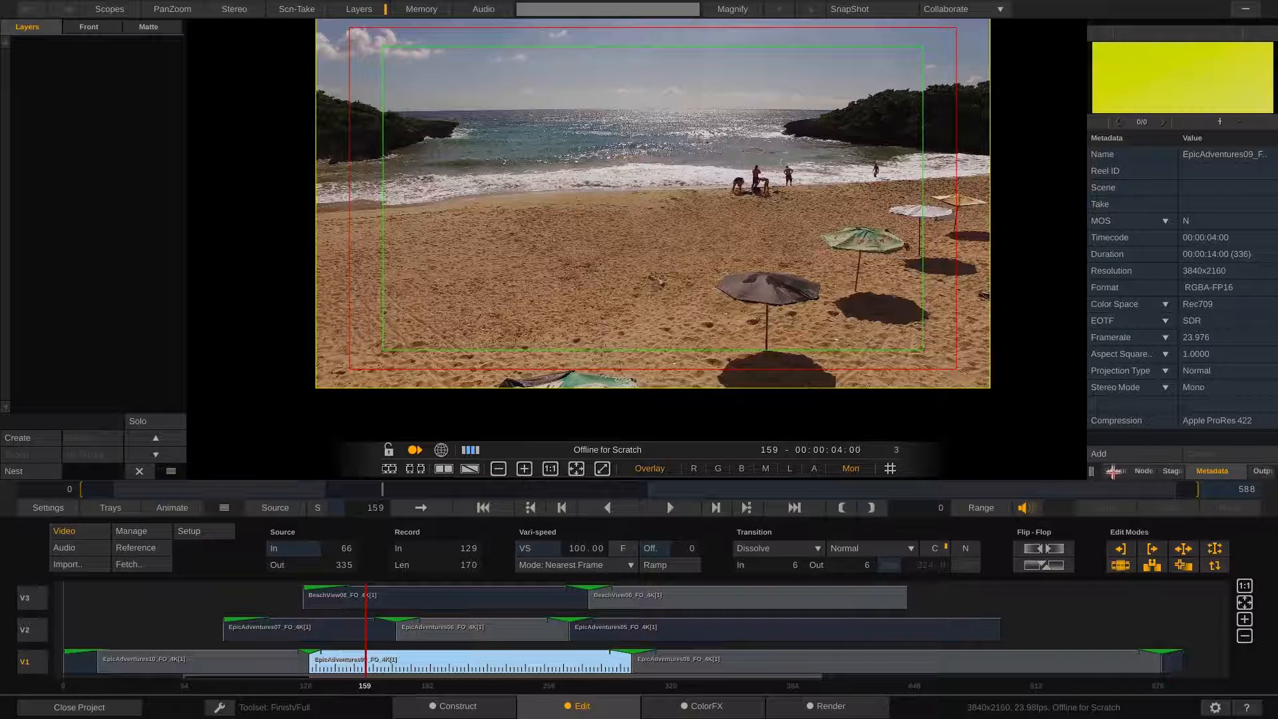
# Browse the side panel tabs for versions, layers, nodes, staging, metadata and outputs
pyautogui.click(1112, 471)
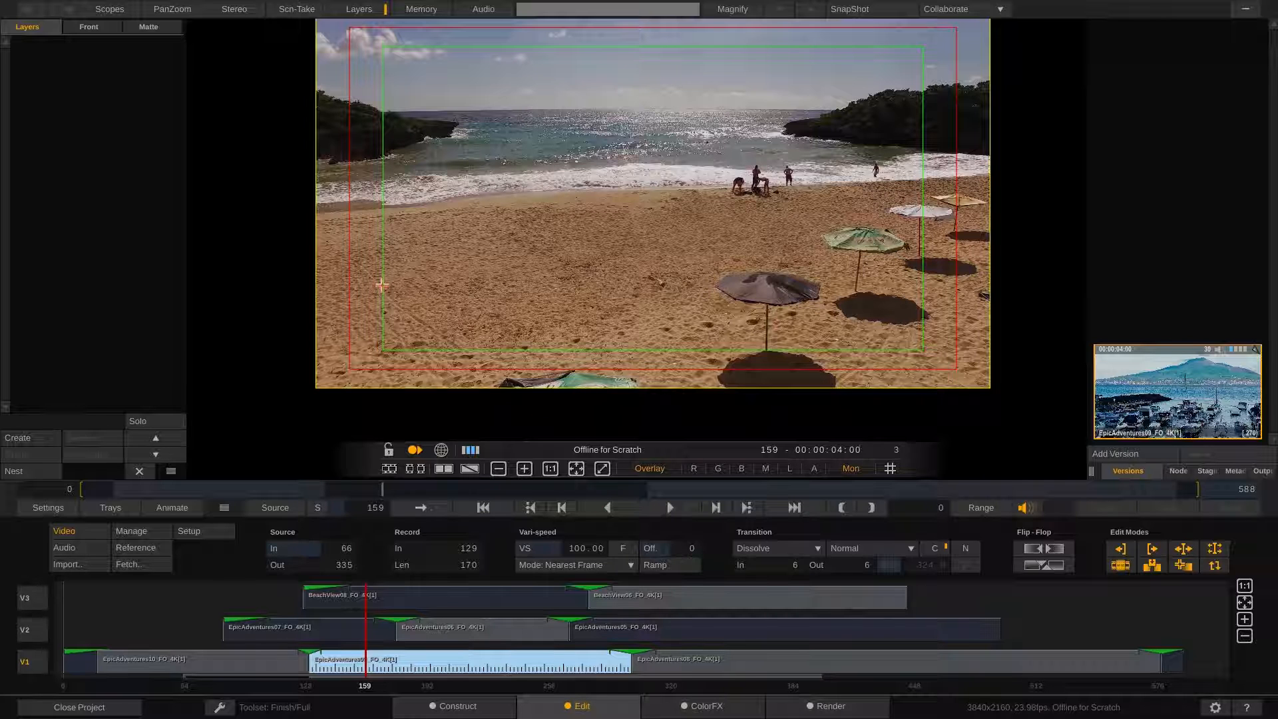
pyautogui.click(112, 32)
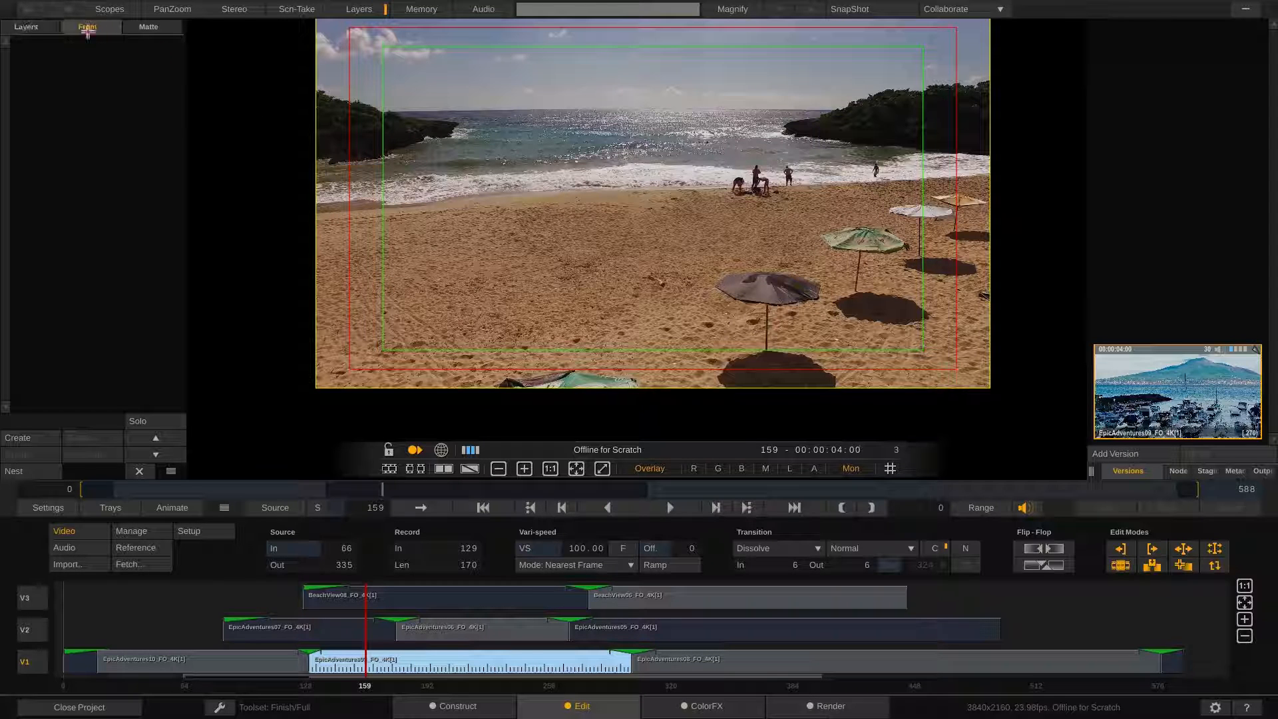
pyautogui.click(148, 30)
pyautogui.click(29, 27)
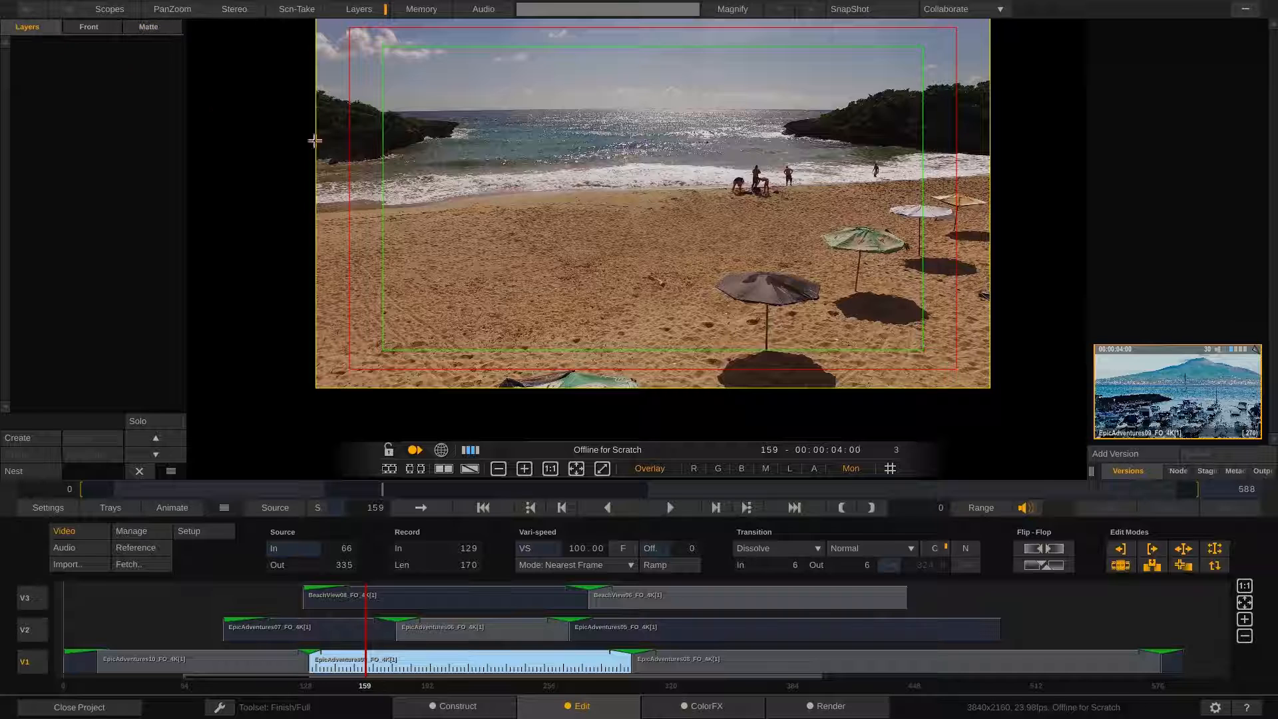
pyautogui.click(1185, 466)
pyautogui.click(1201, 468)
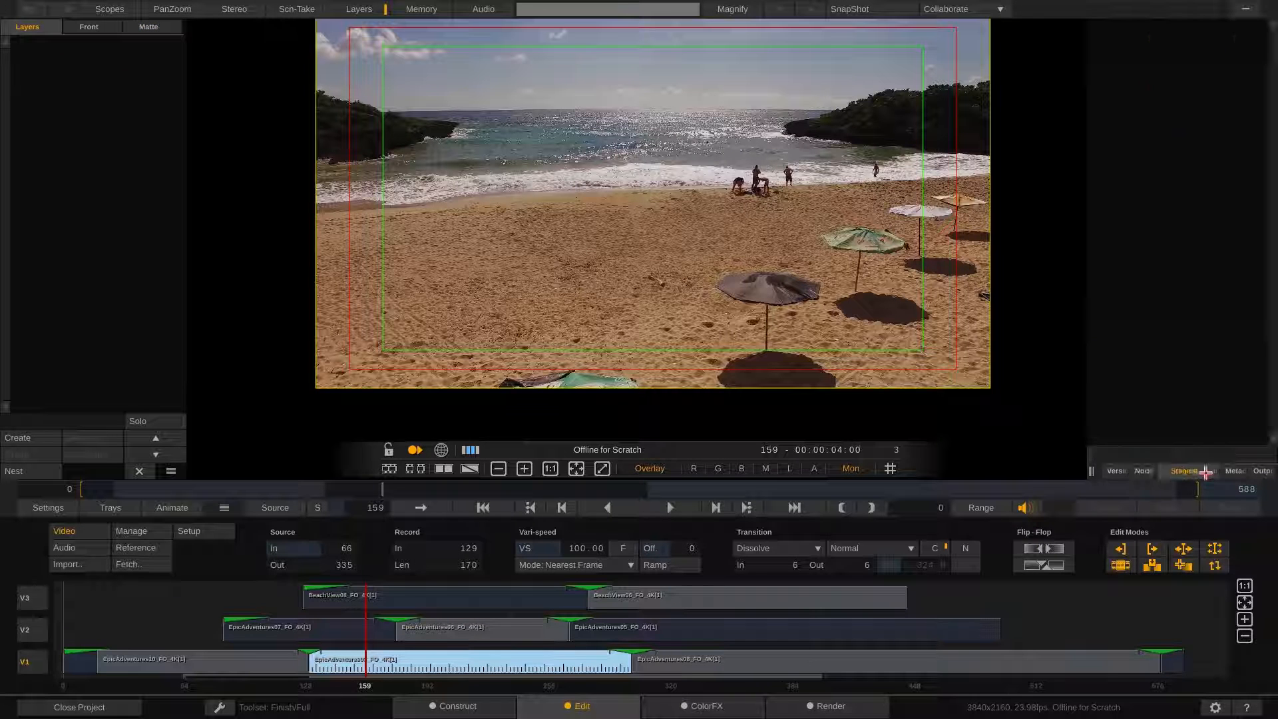
pyautogui.click(1235, 471)
pyautogui.click(1263, 471)
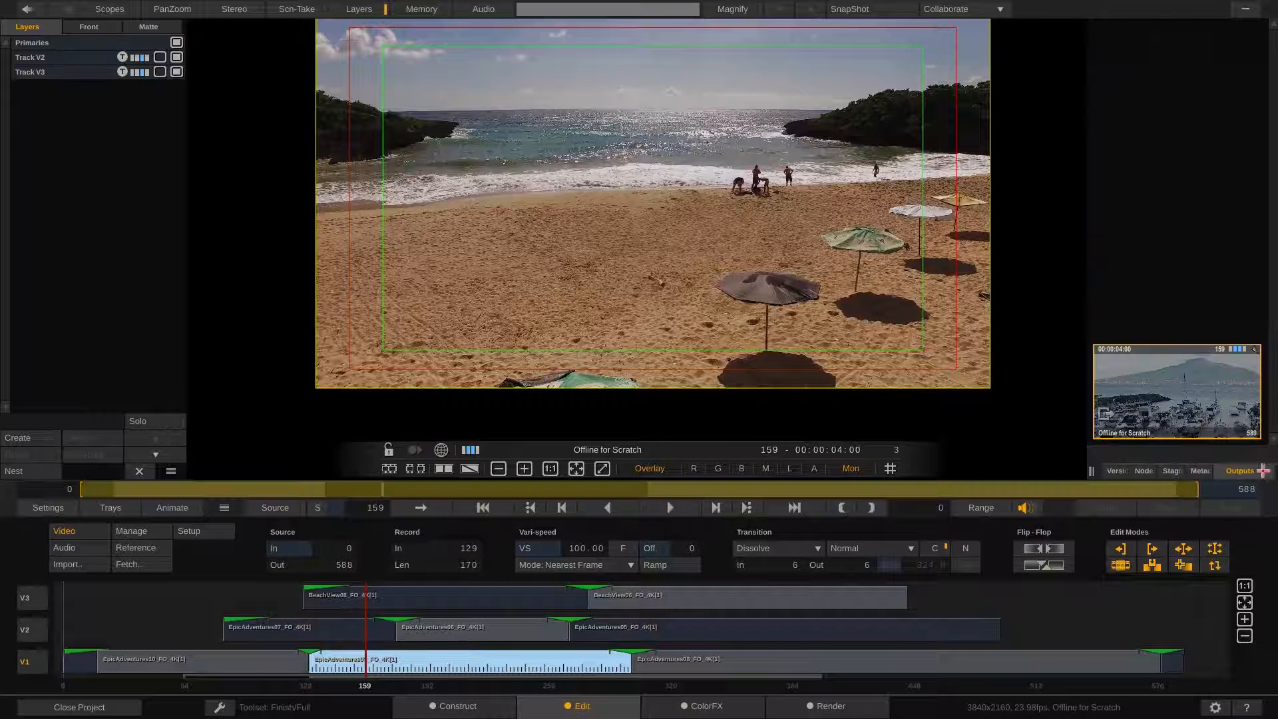
pyautogui.click(1113, 470)
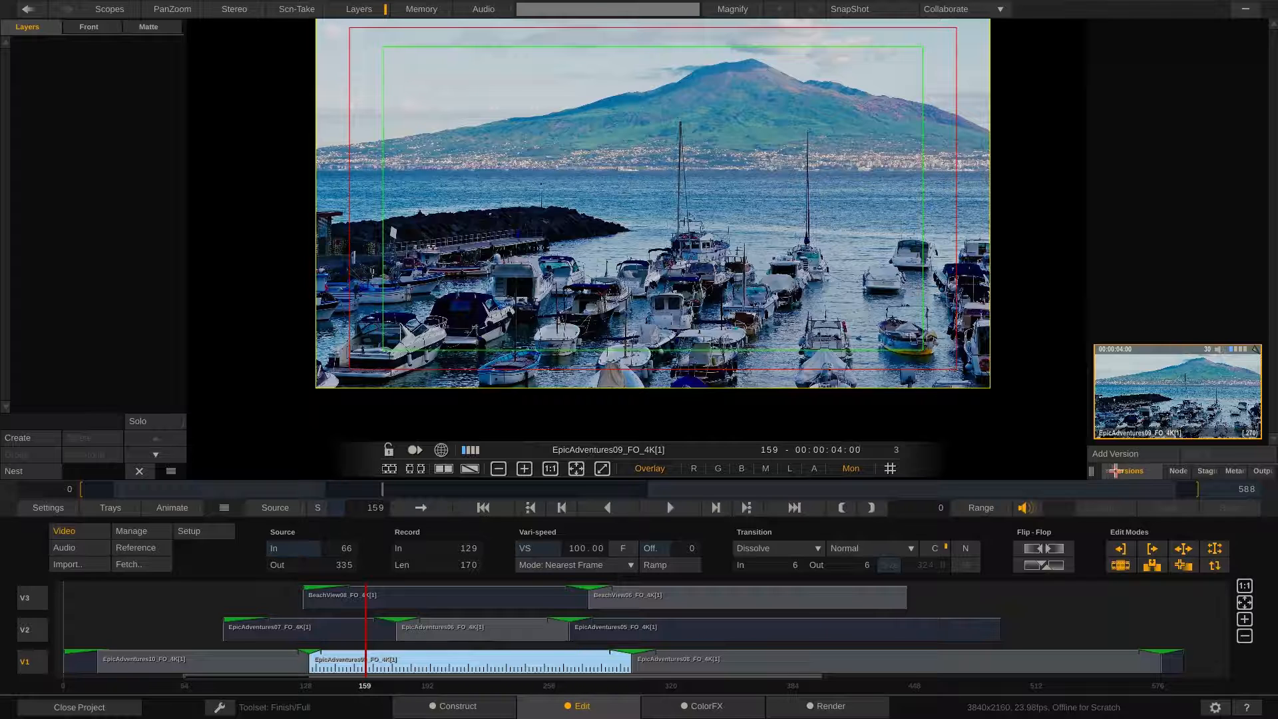
pyautogui.click(1225, 471)
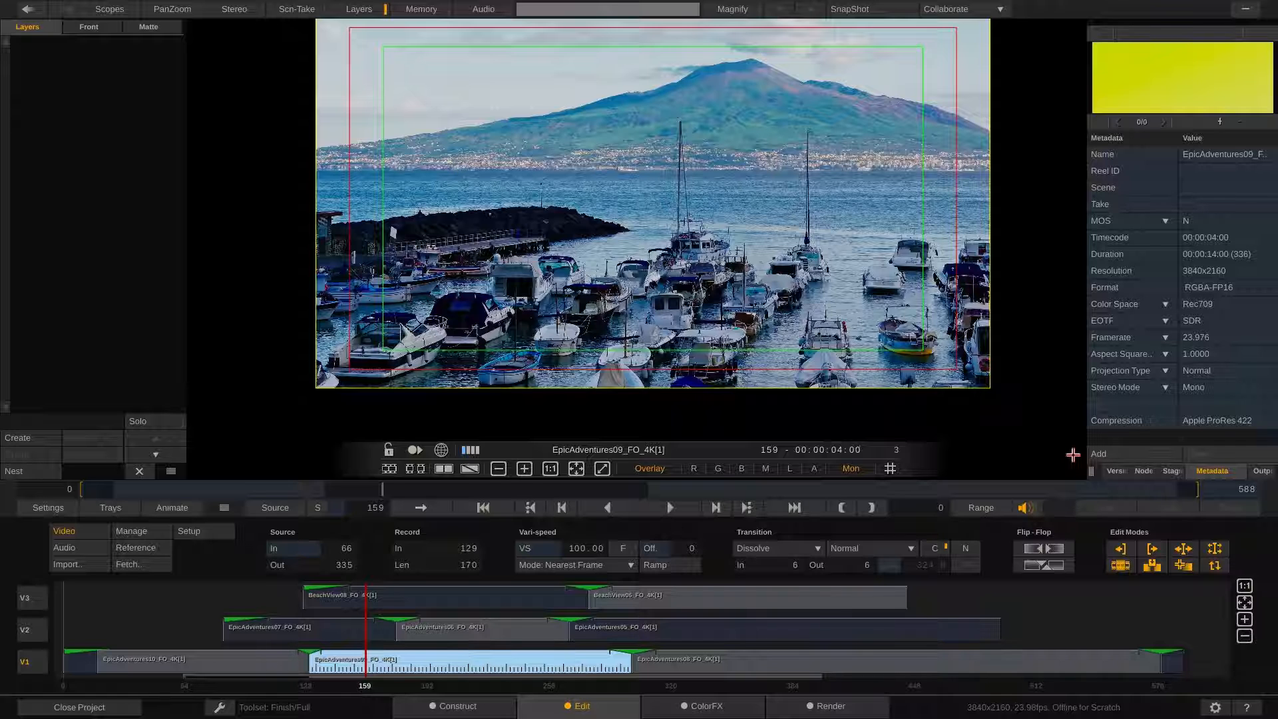
# Scrub the timeline and select clips and tracks to inspect their source and record settings
pyautogui.moveTo(157, 608); pyautogui.dragTo(177, 659)
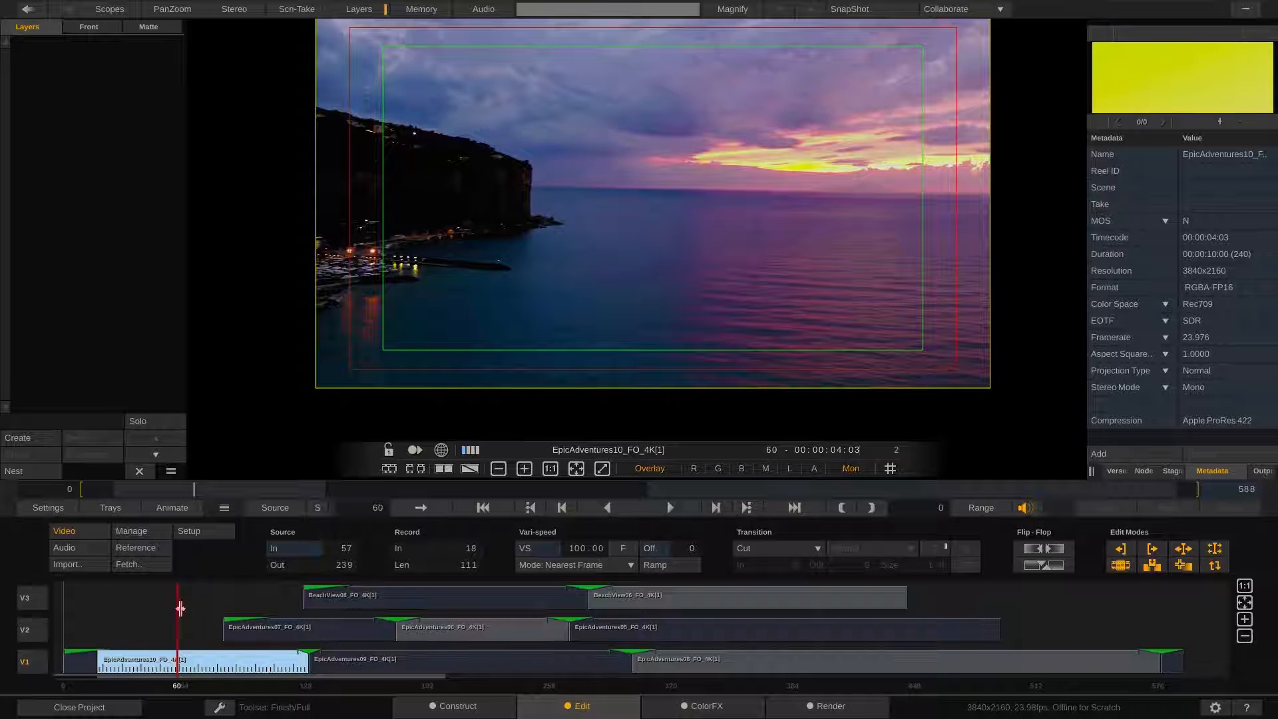
pyautogui.moveTo(178, 608)
pyautogui.mouseDown()
pyautogui.moveTo(274, 608)
pyautogui.moveTo(178, 619)
pyautogui.mouseUp()
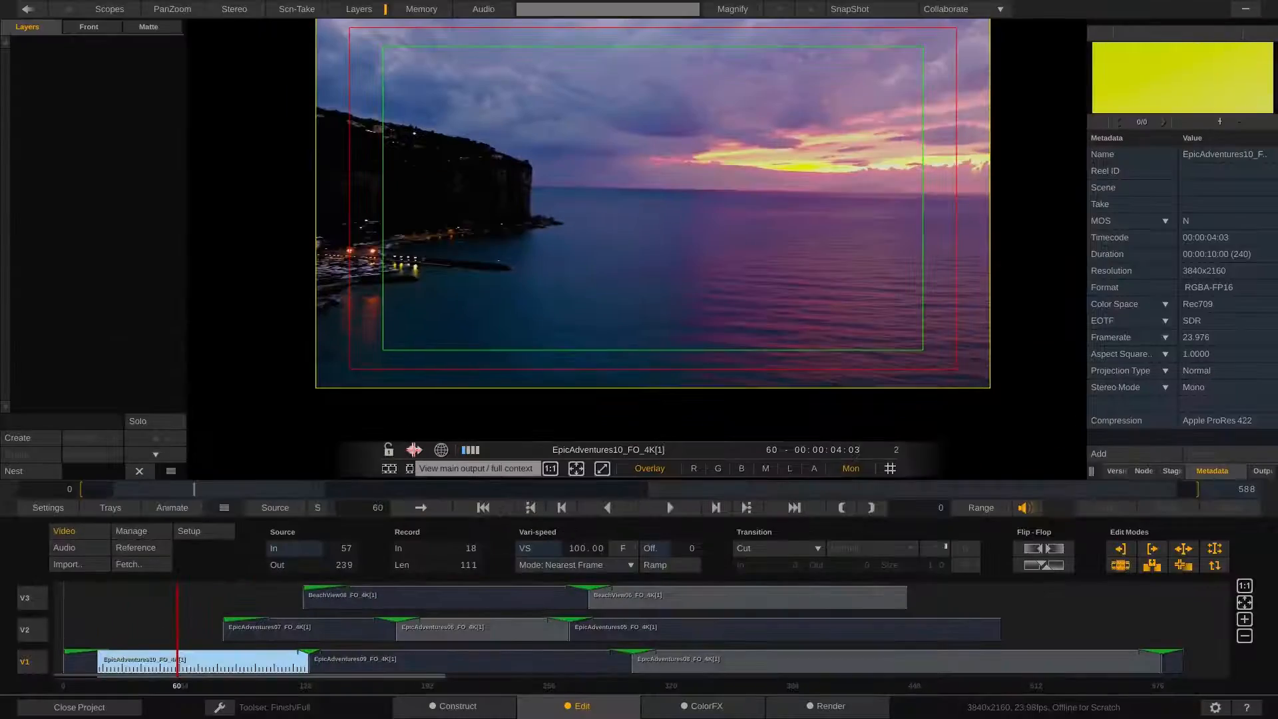
pyautogui.moveTo(178, 589); pyautogui.dragTo(201, 625)
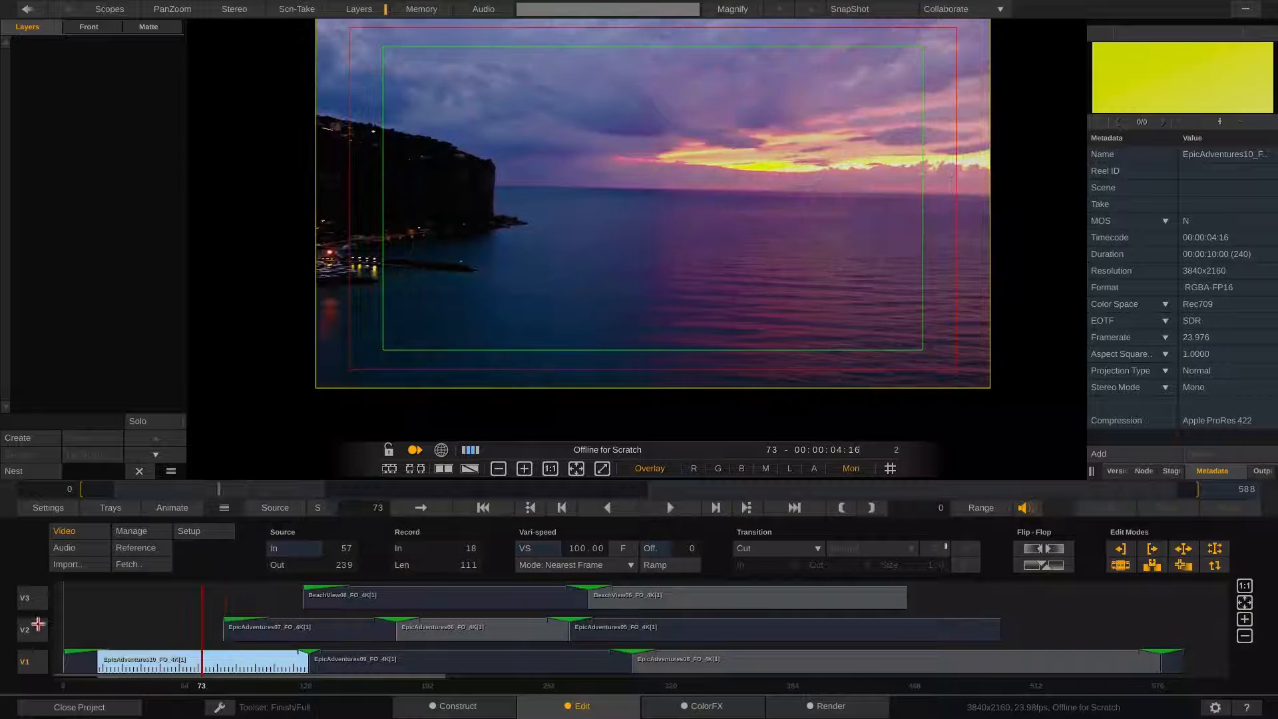
pyautogui.click(38, 624)
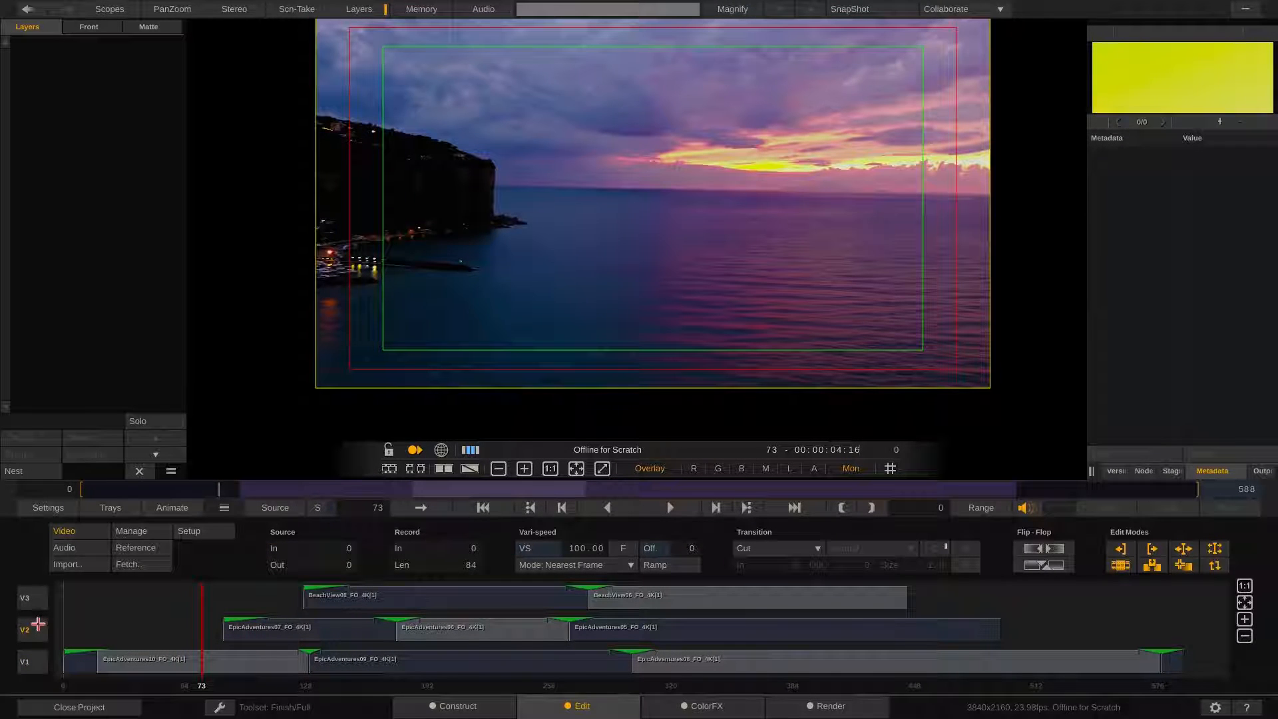
pyautogui.click(415, 451)
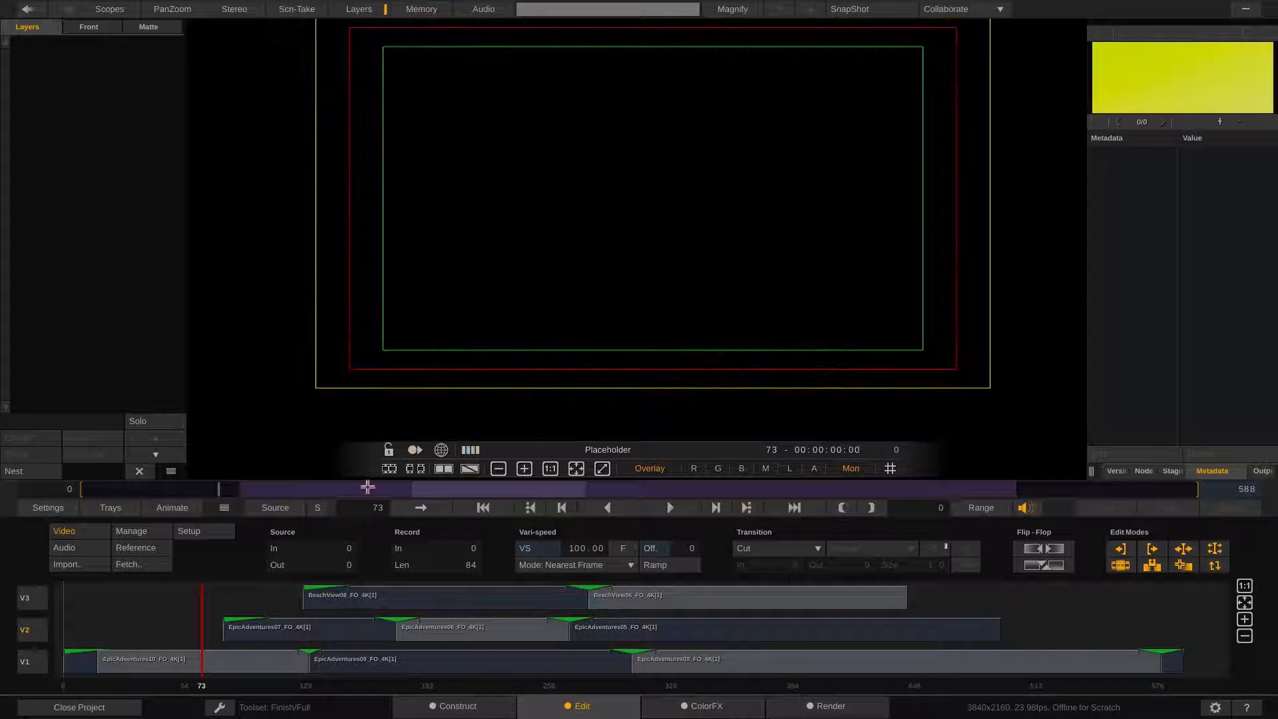
pyautogui.click(261, 597)
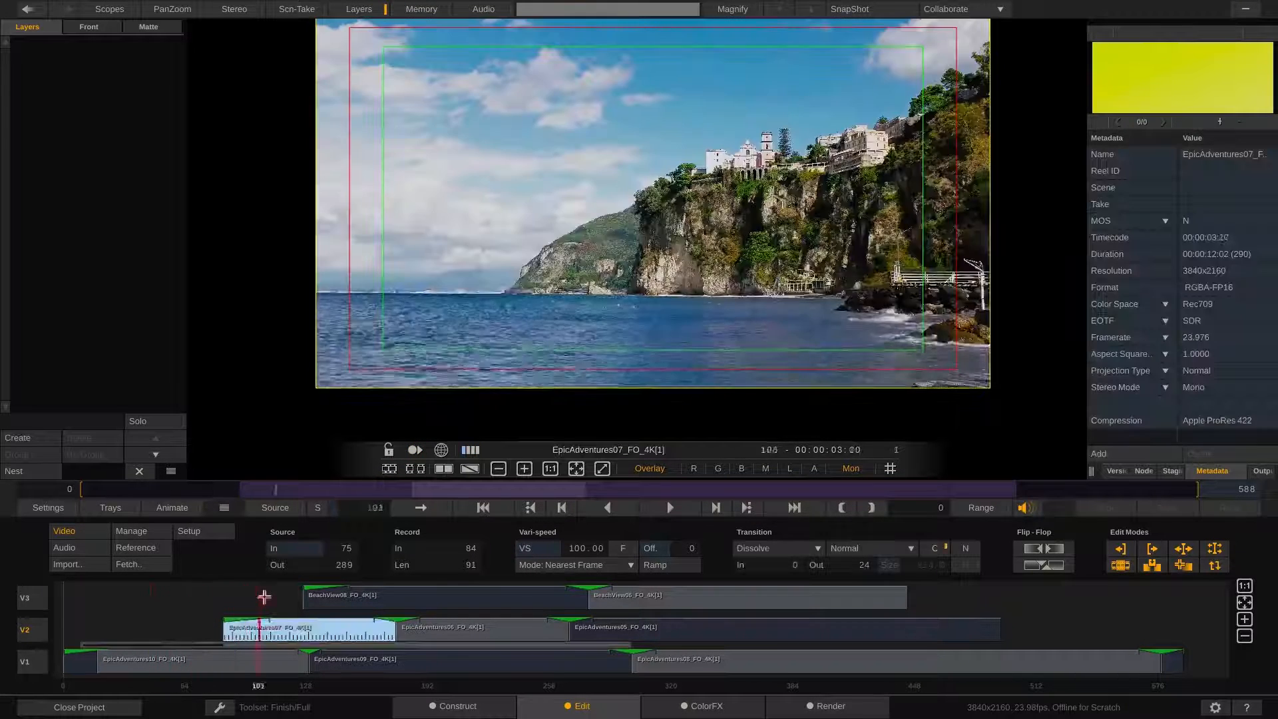
pyautogui.moveTo(264, 598)
pyautogui.mouseDown()
pyautogui.moveTo(1016, 609)
pyautogui.moveTo(267, 606)
pyautogui.moveTo(283, 604)
pyautogui.mouseUp()
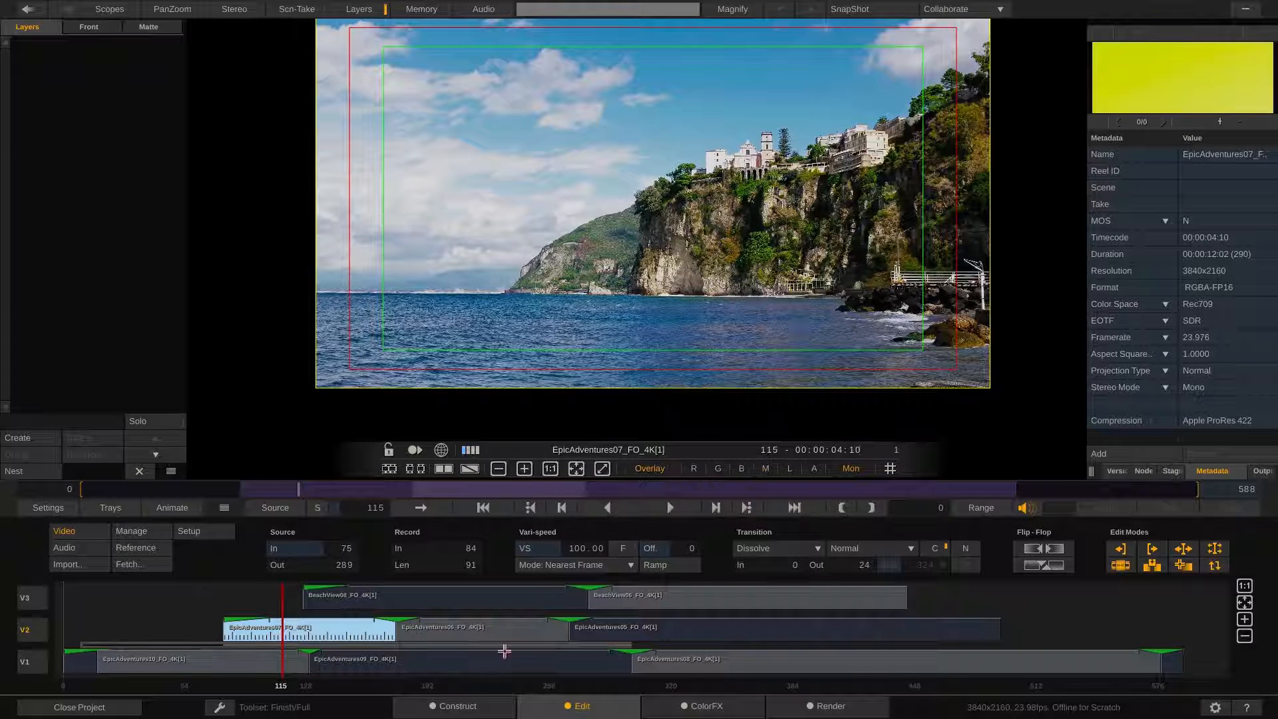
# Open the Media Browser from Construct and review the clips' grade settings and source LUTs
pyautogui.click(460, 706)
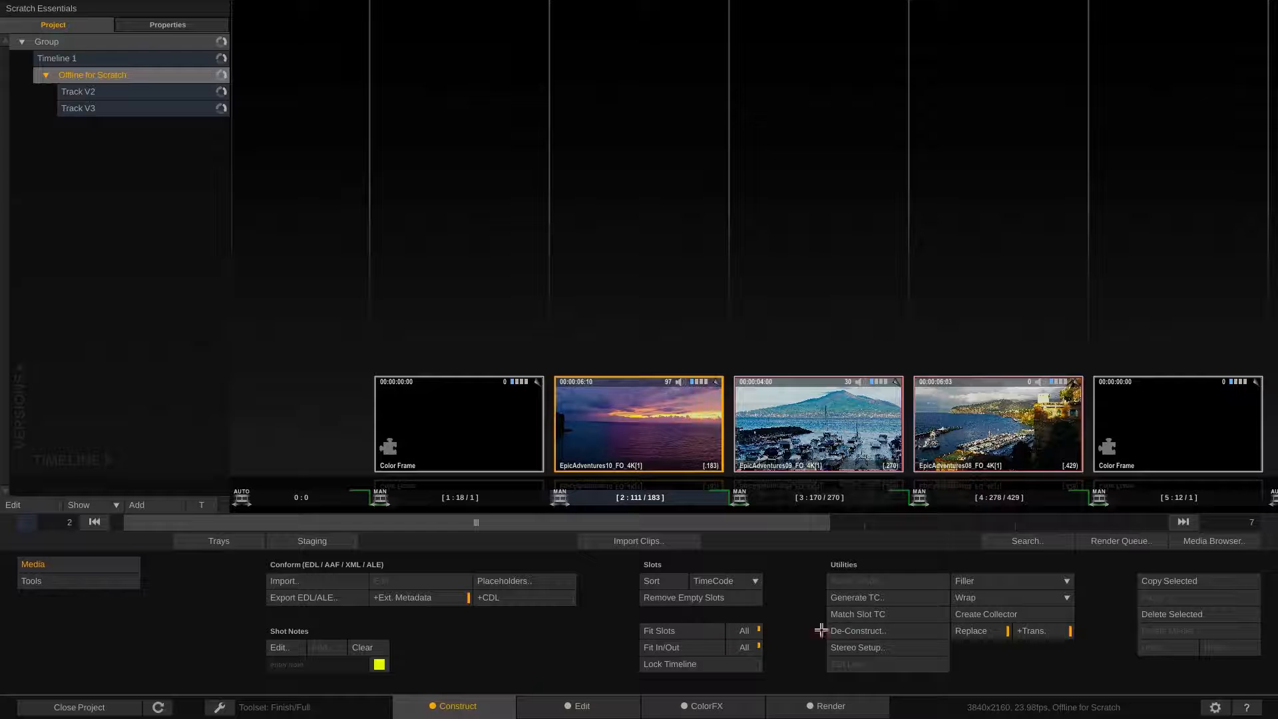
pyautogui.click(1213, 540)
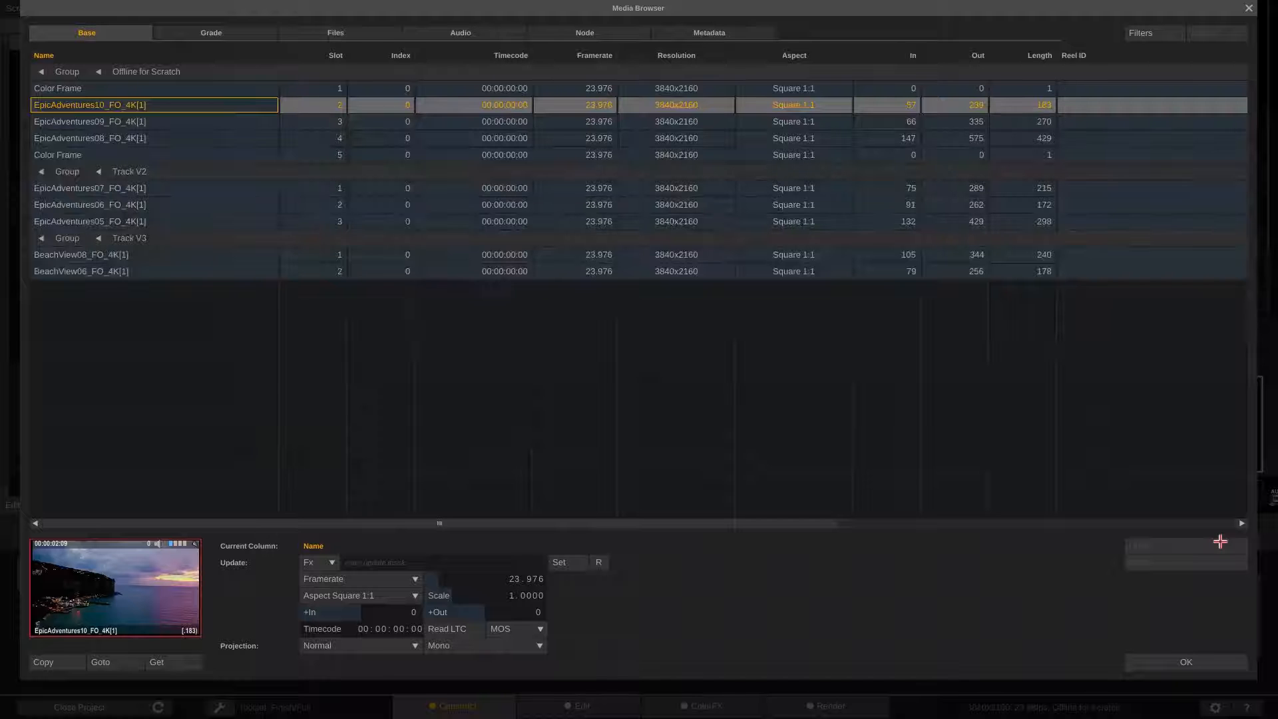
pyautogui.click(220, 34)
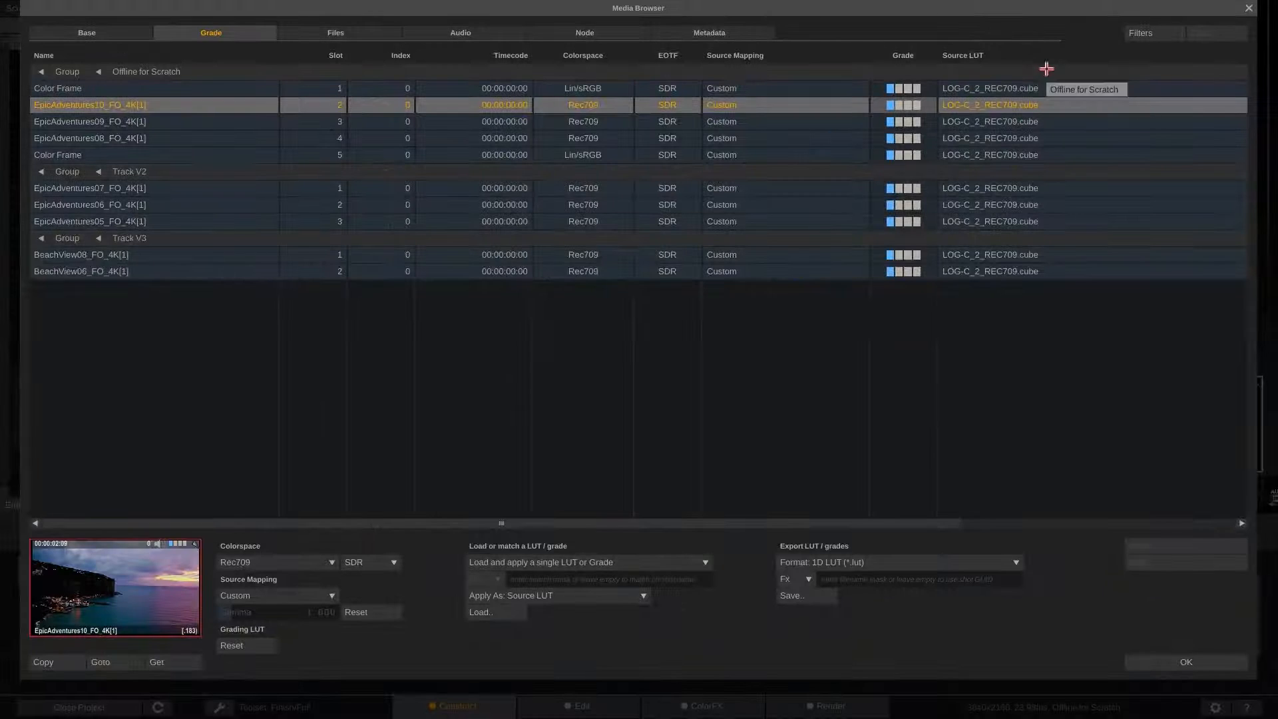
pyautogui.click(1175, 662)
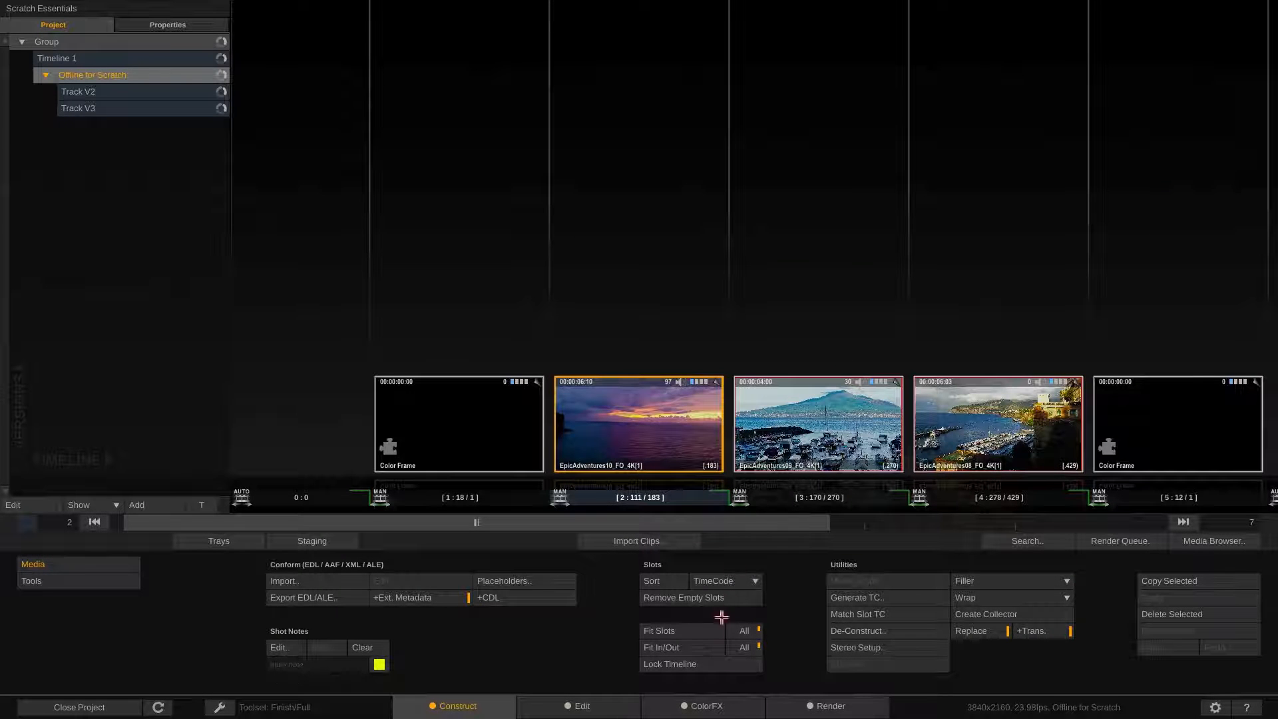
# Switch to the ColorFX module and scrub through the shots on each video layer
pyautogui.click(698, 706)
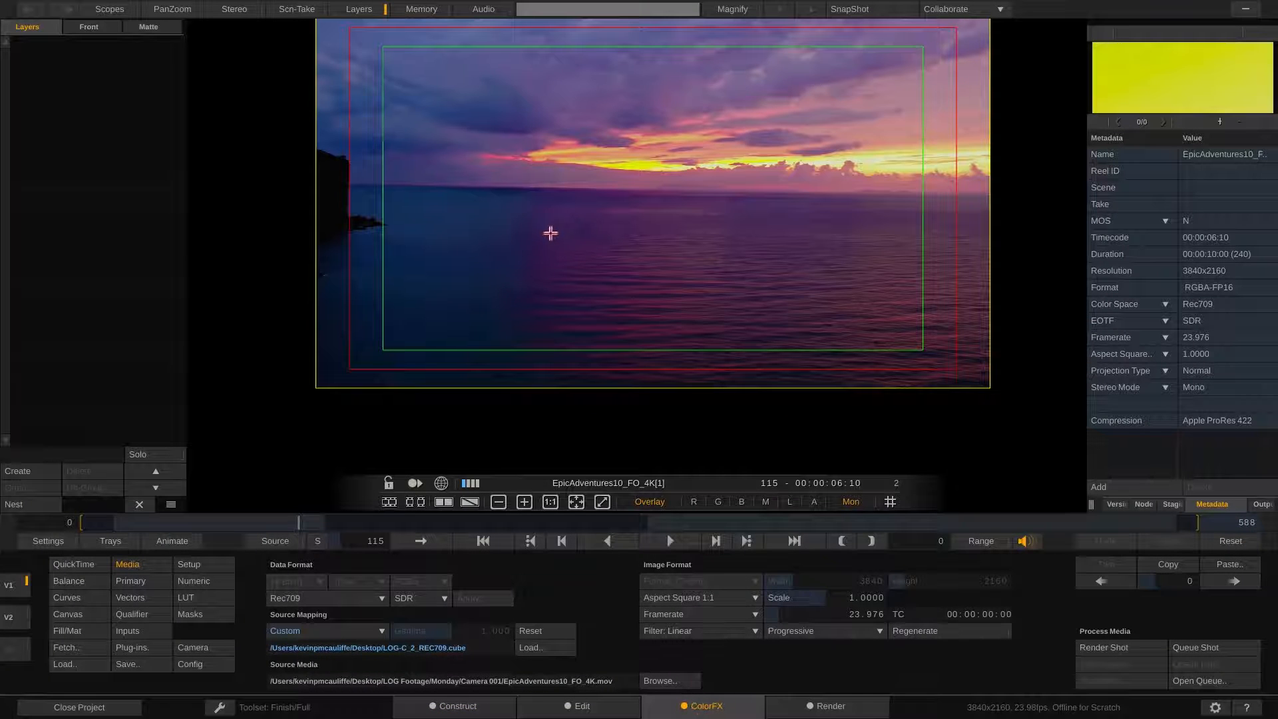
pyautogui.moveTo(608, 179); pyautogui.dragTo(614, 244)
pyautogui.moveTo(1256, 262)
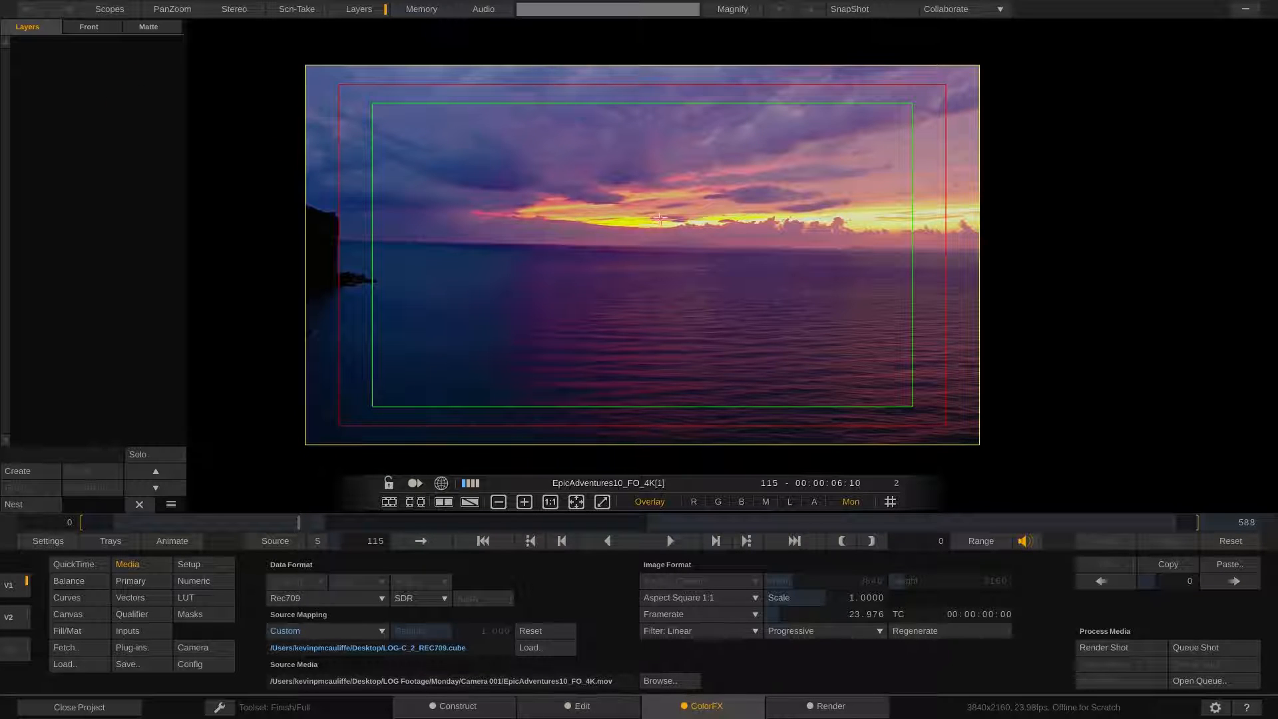
pyautogui.moveTo(305, 516); pyautogui.dragTo(360, 518)
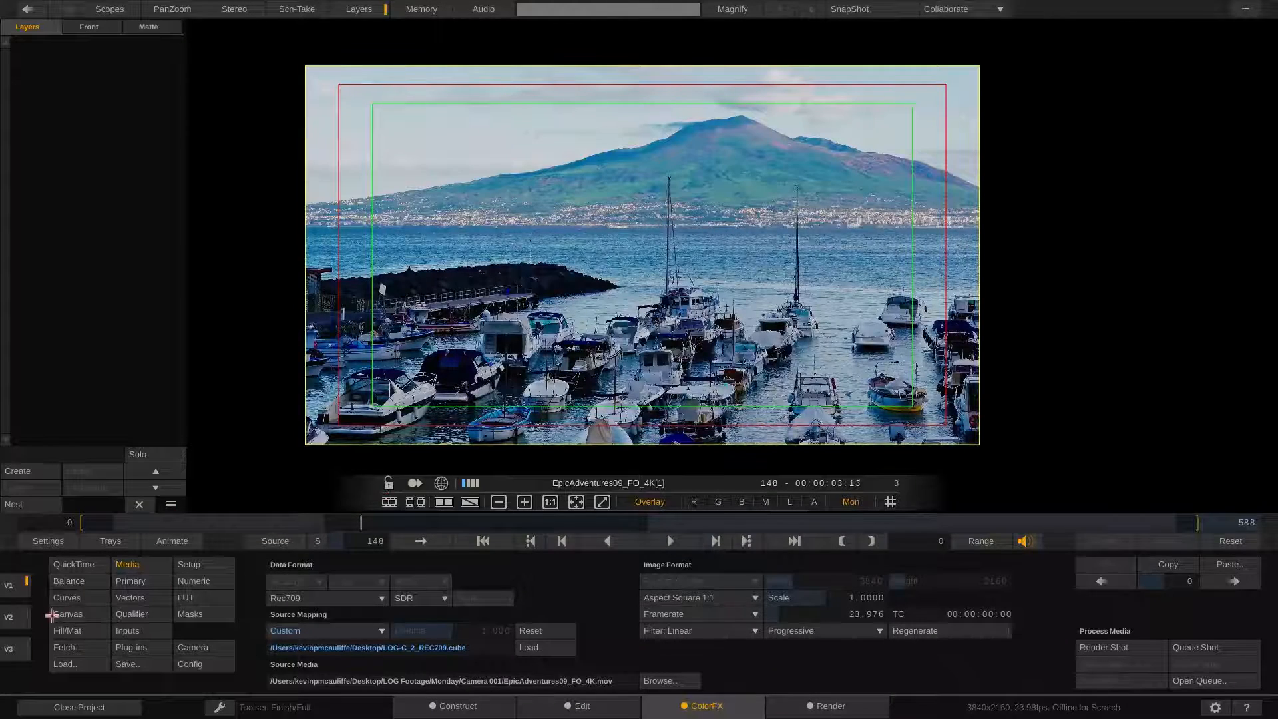
pyautogui.click(16, 619)
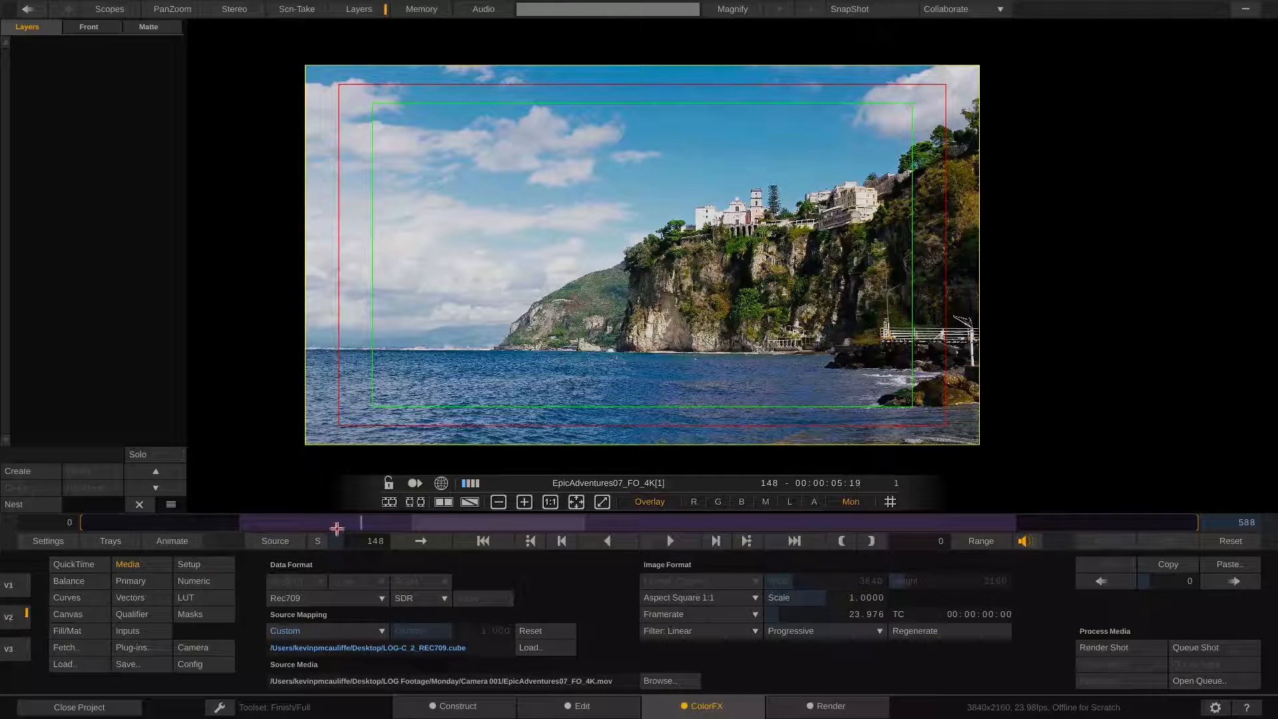
pyautogui.click(352, 522)
pyautogui.click(668, 537)
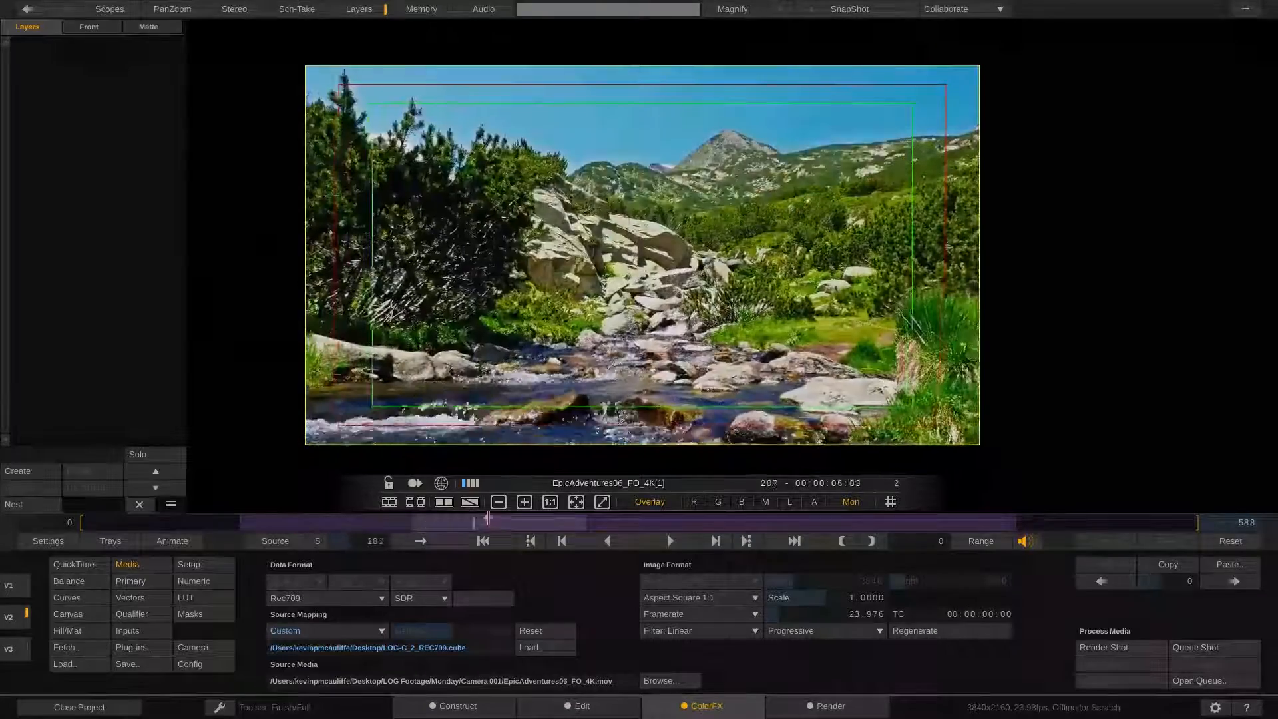
pyautogui.moveTo(603, 505); pyautogui.dragTo(360, 519)
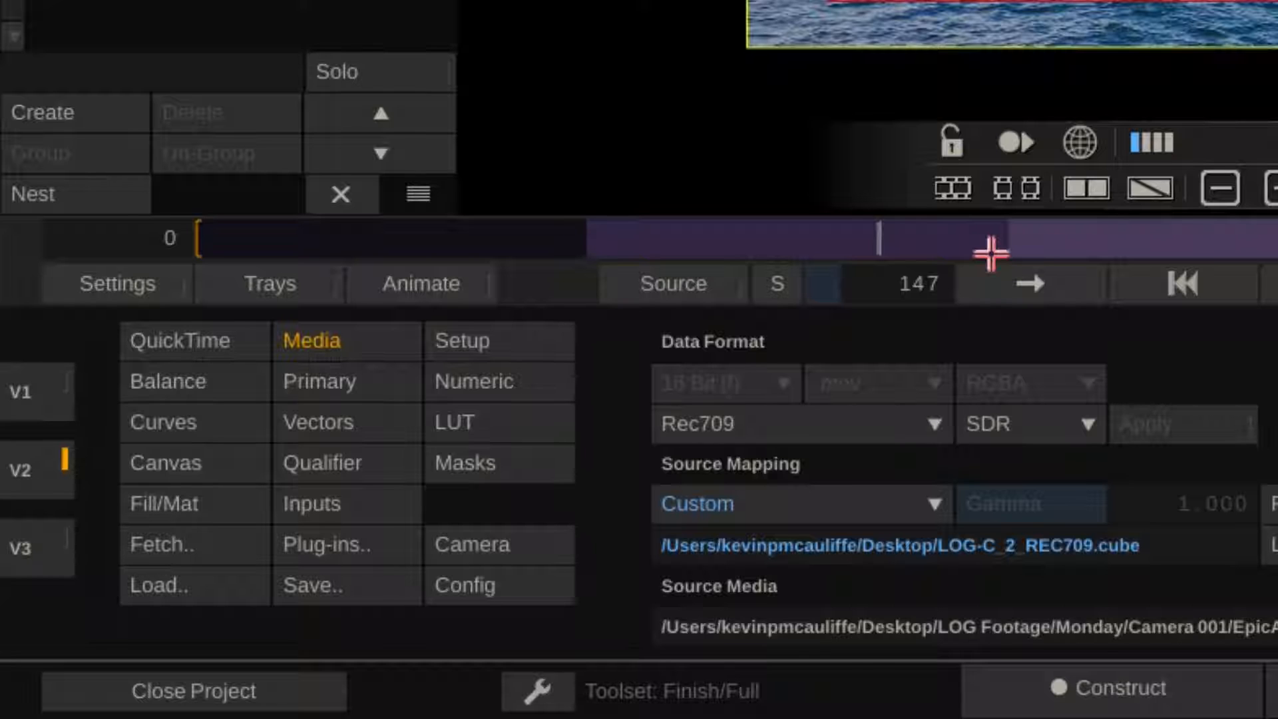
# Open the QuickTime source settings and review the Source Range options
pyautogui.click(173, 344)
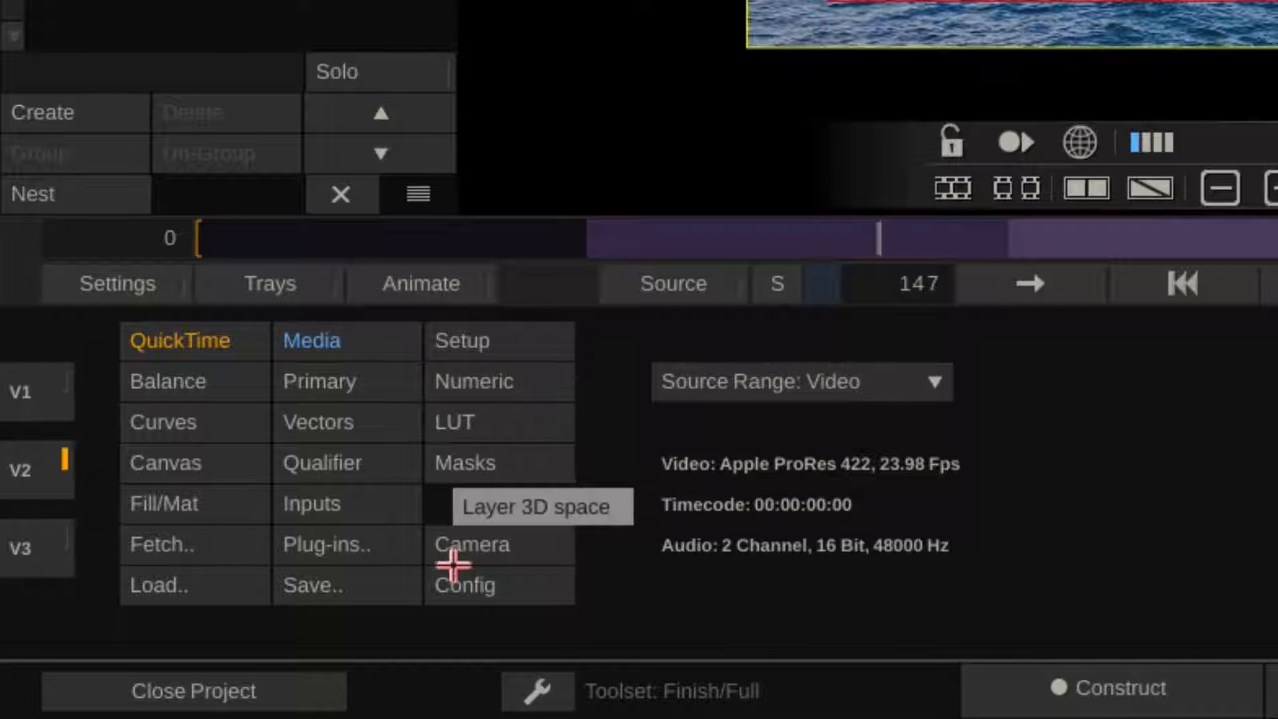
pyautogui.click(911, 385)
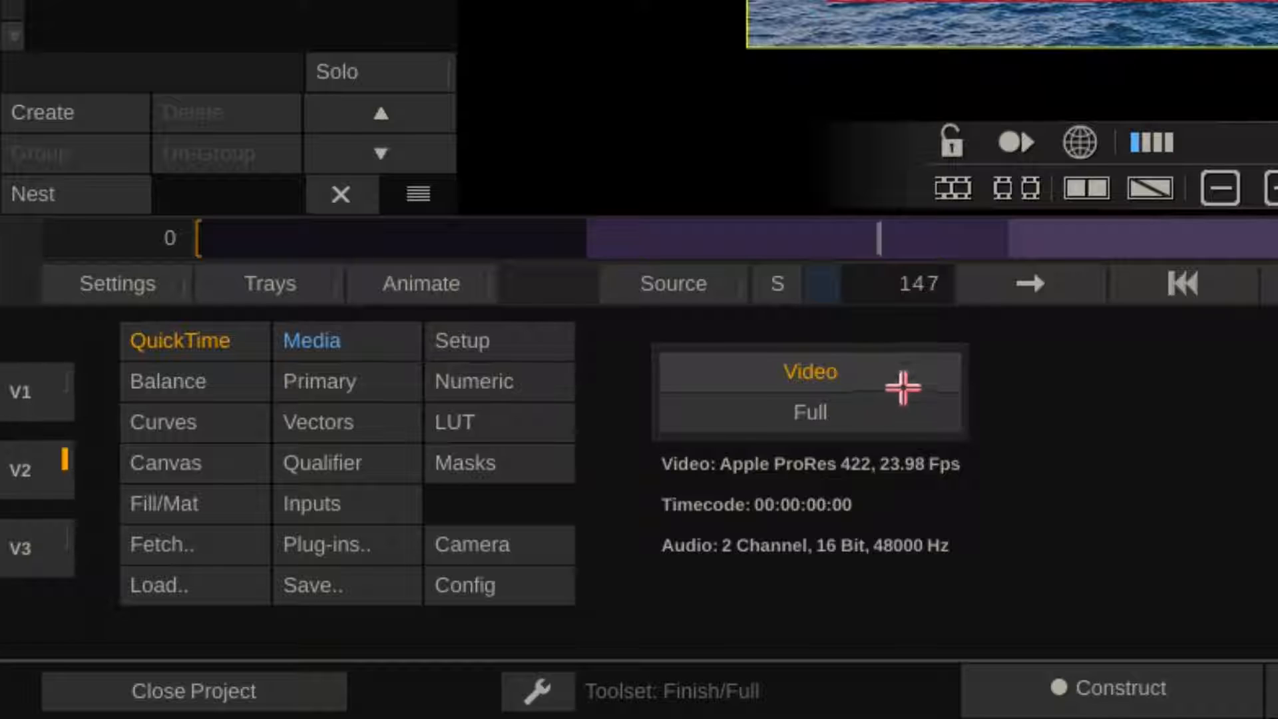
pyautogui.click(1104, 382)
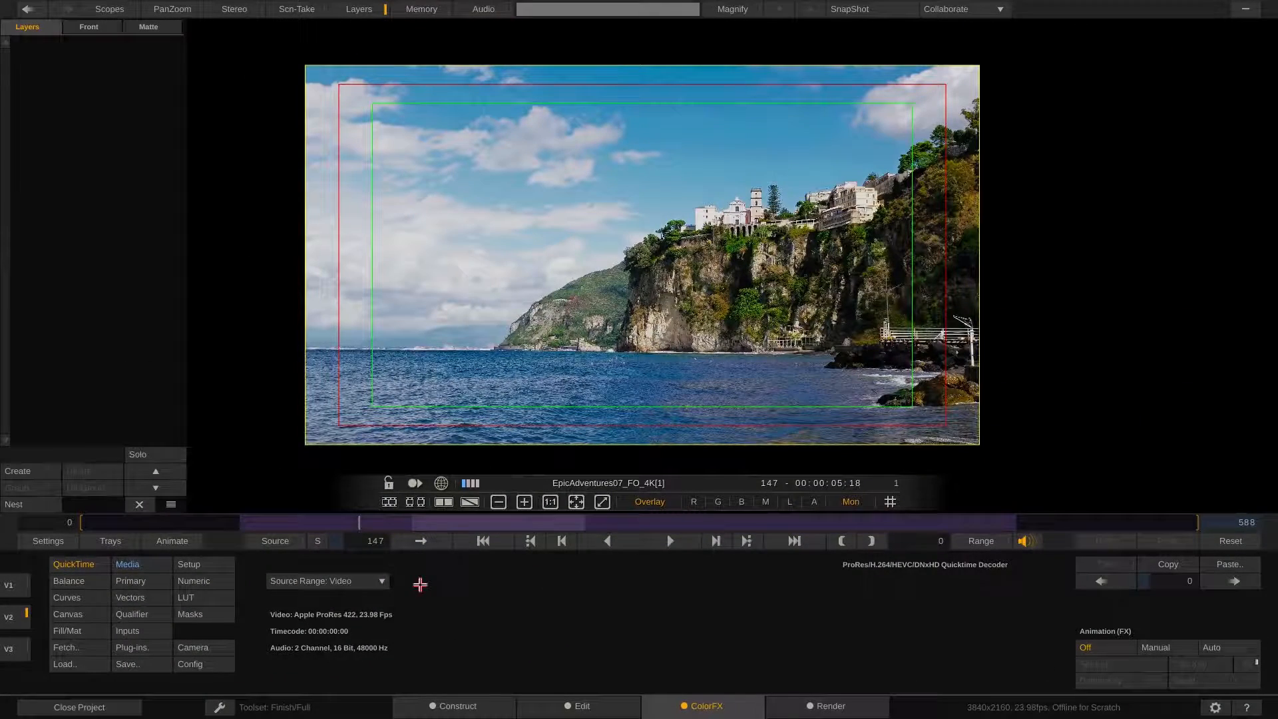
# Select the color frame clip on layer V1 and set its generator pattern to Color Frame
pyautogui.click(16, 646)
pyautogui.click(18, 589)
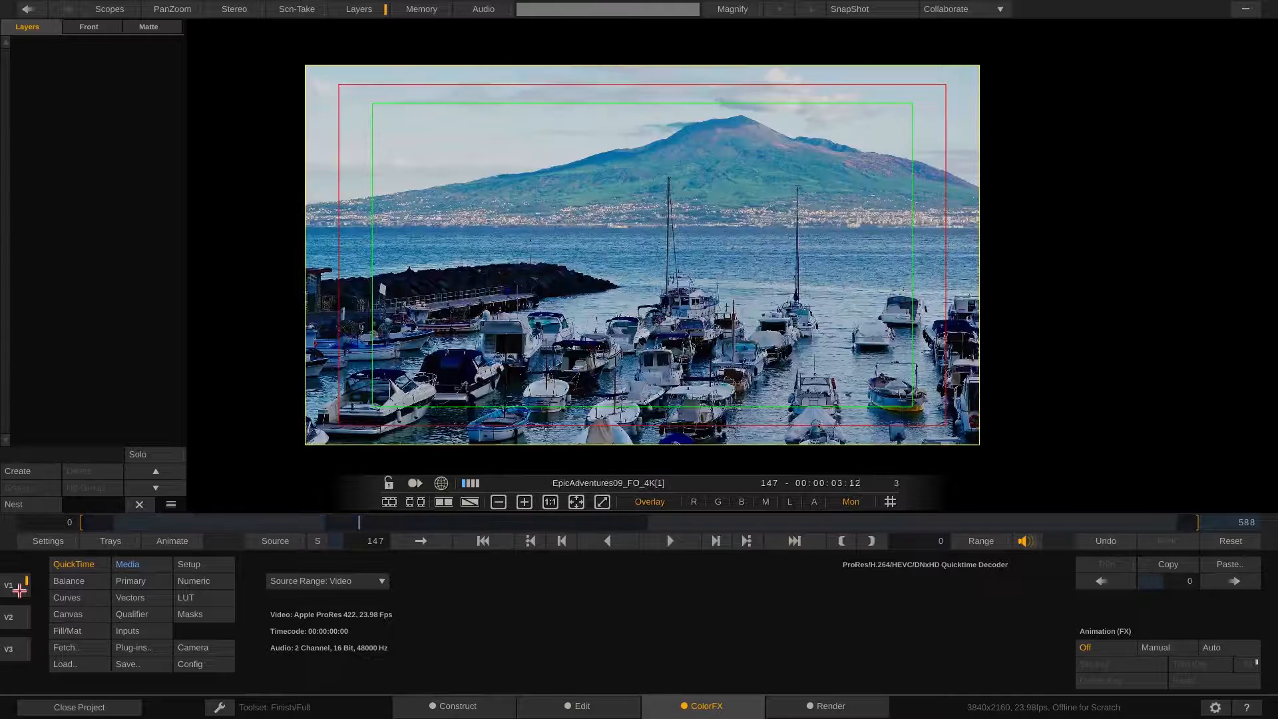
pyautogui.moveTo(359, 523); pyautogui.dragTo(136, 533)
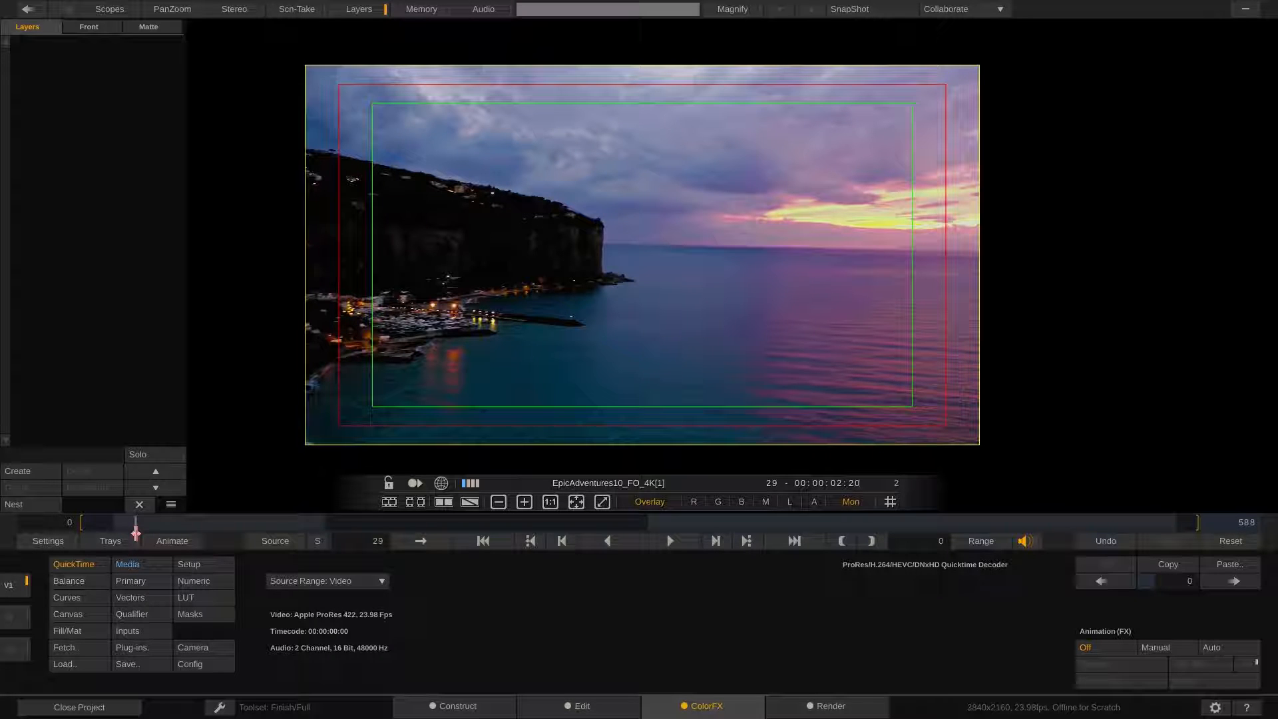
pyautogui.moveTo(136, 532); pyautogui.dragTo(107, 529)
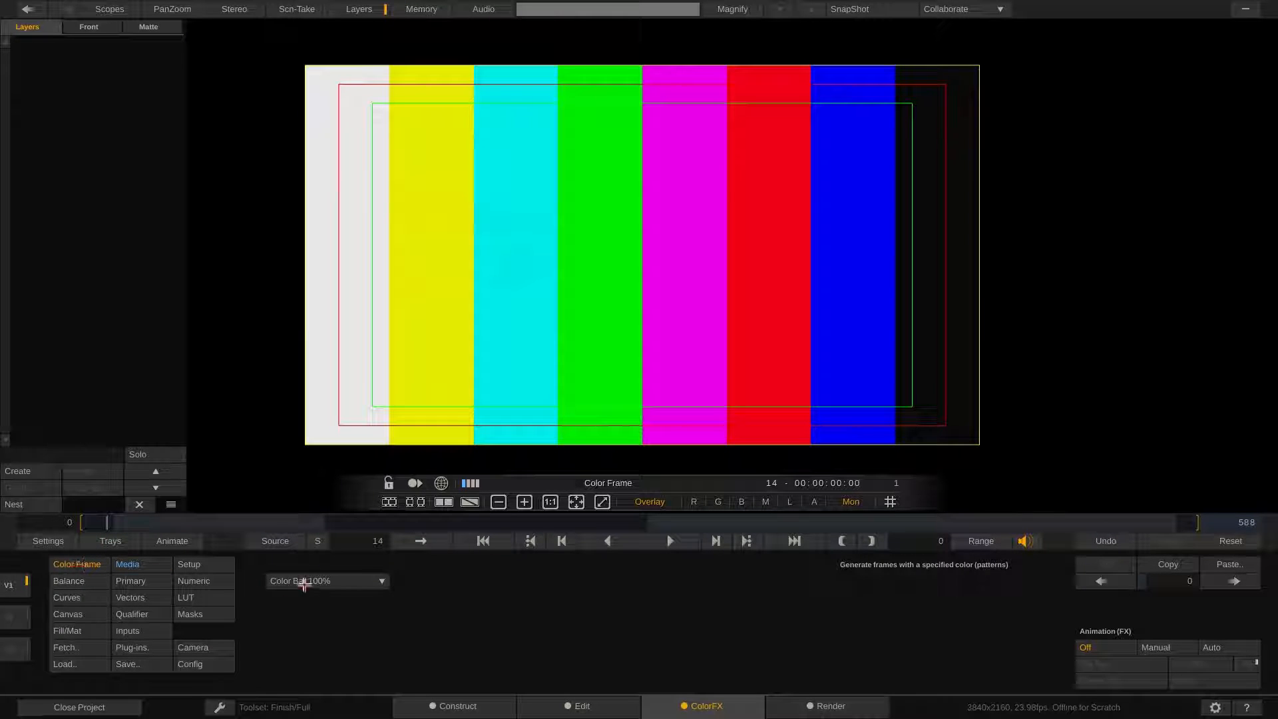
pyautogui.click(312, 580)
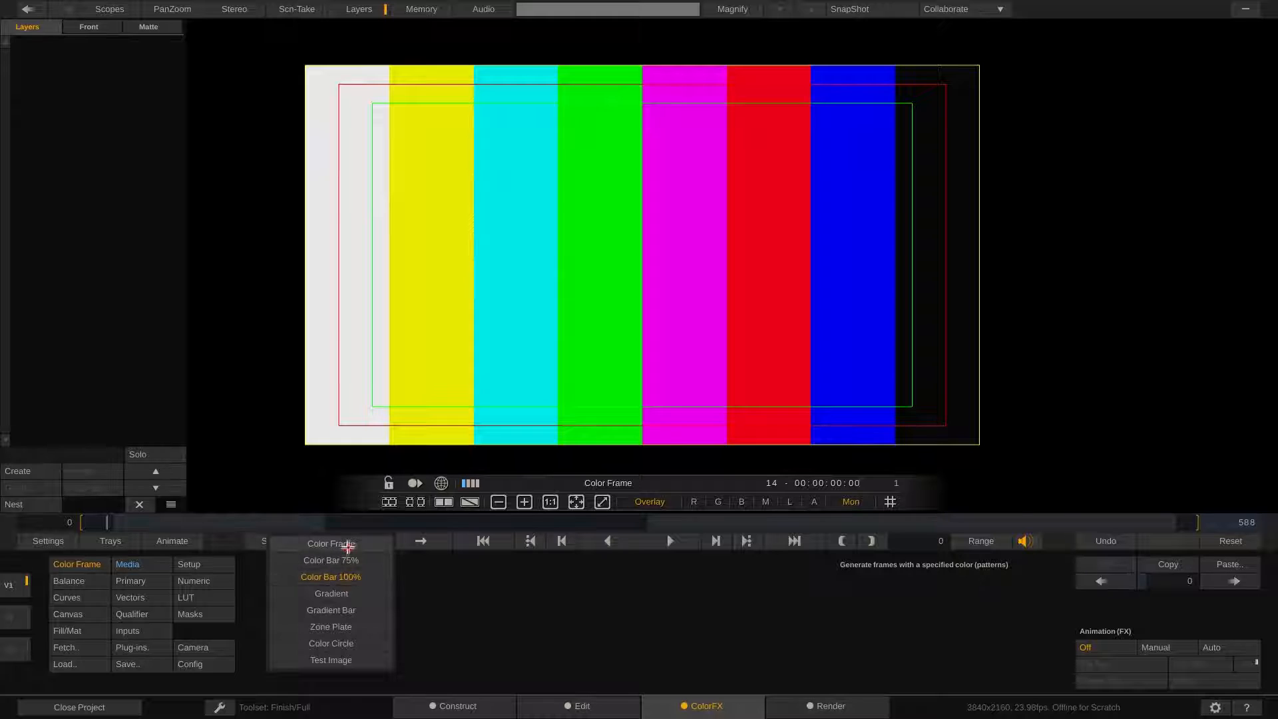
pyautogui.click(340, 544)
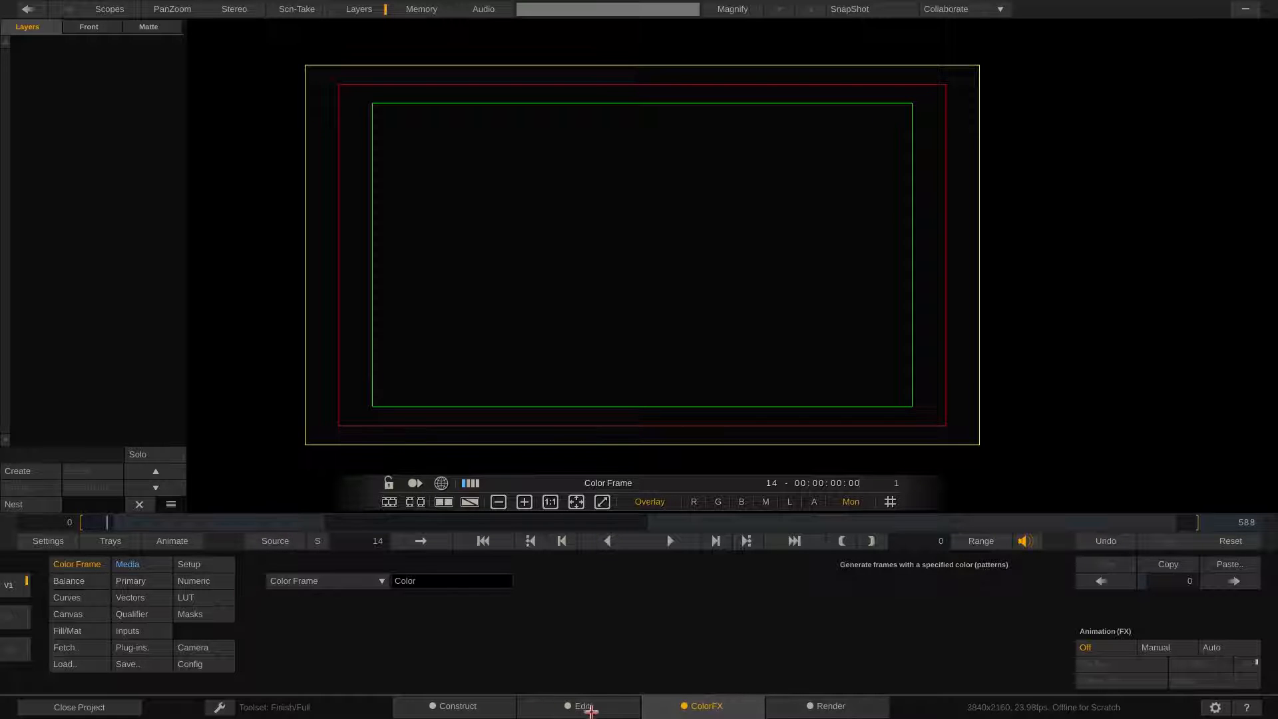
# Return to the Edit module and scrub the playhead near the timeline start
pyautogui.click(582, 706)
pyautogui.moveTo(85, 604); pyautogui.dragTo(171, 618)
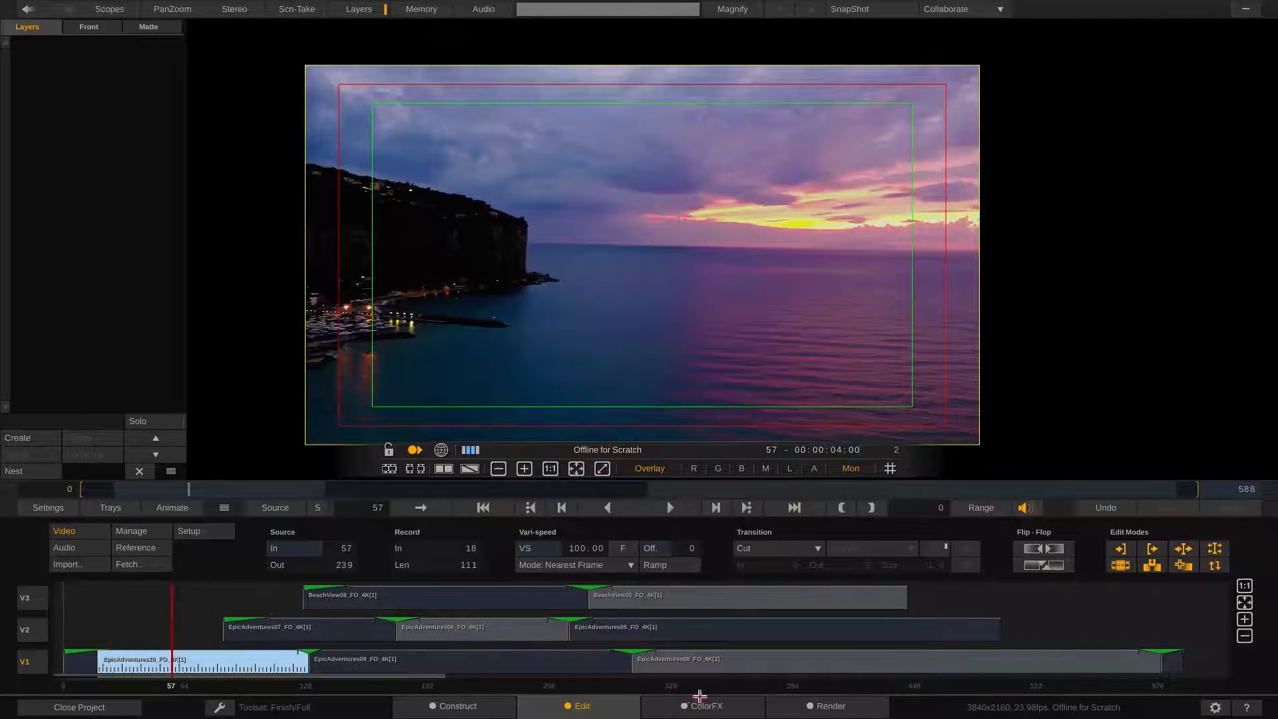
# Switch to the ColorFX module, select video layer V2 and move the playhead to frame 134
pyautogui.click(703, 706)
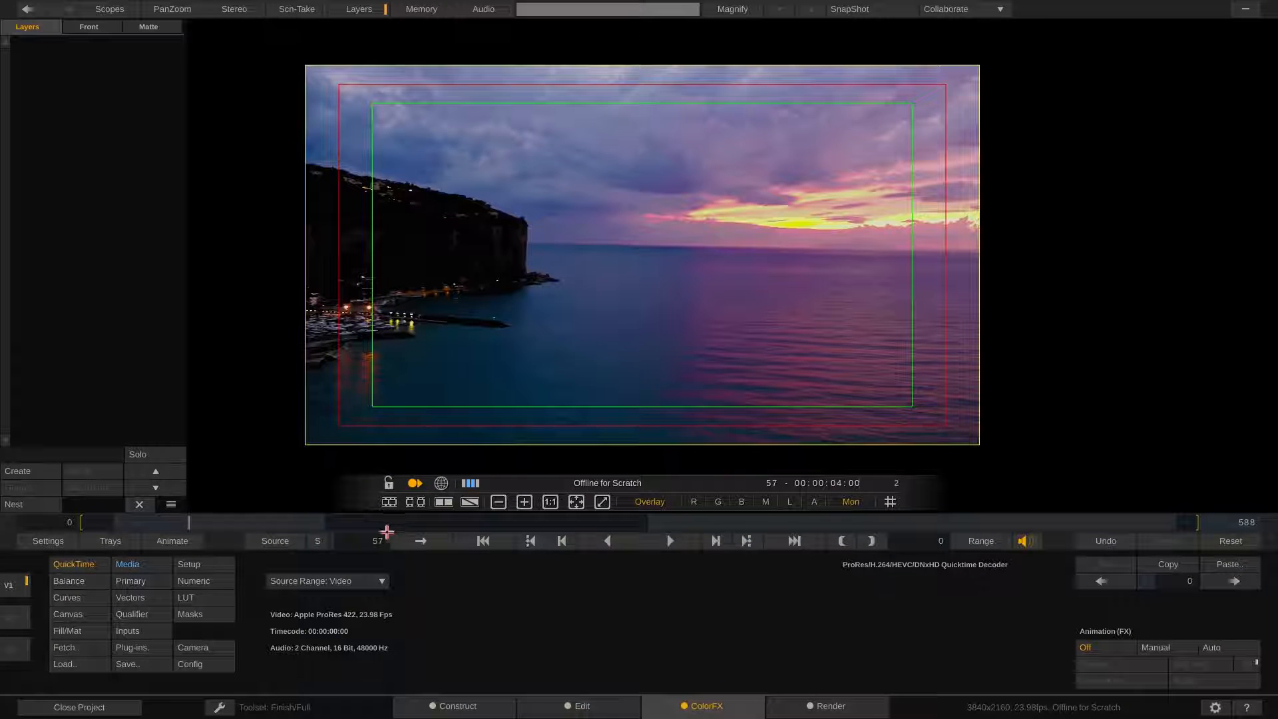
pyautogui.click(16, 613)
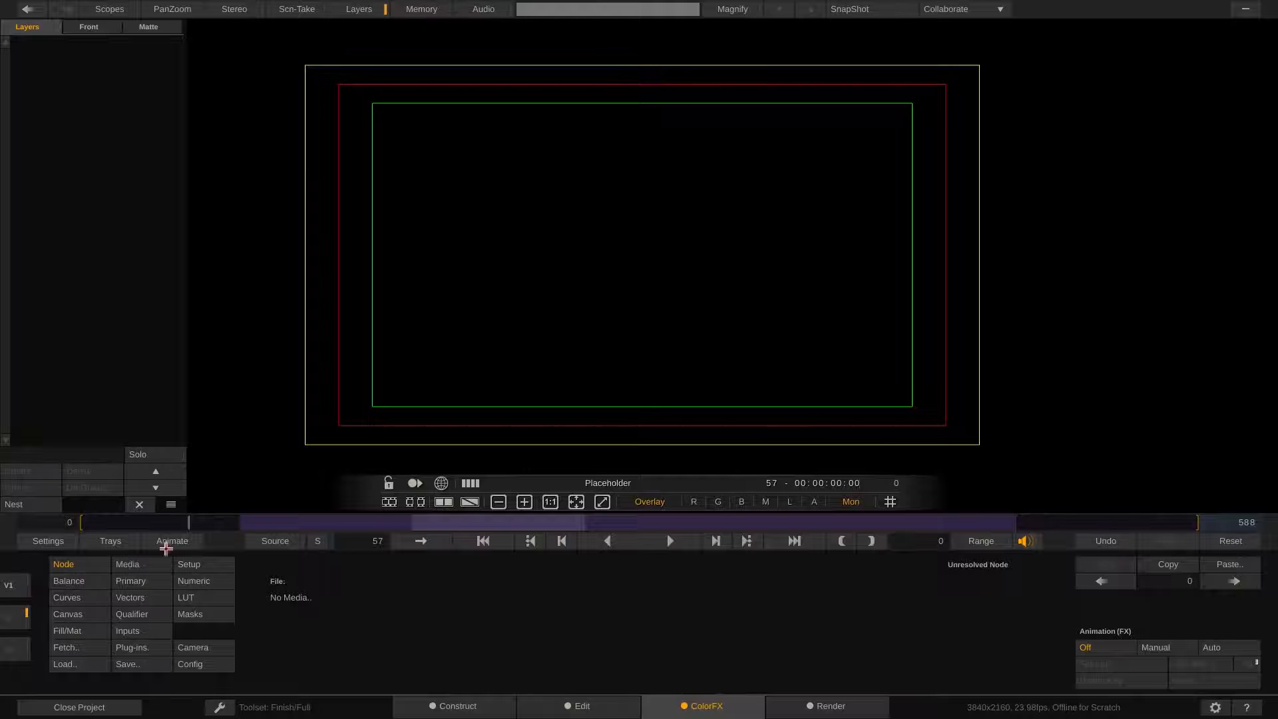
pyautogui.moveTo(190, 523); pyautogui.dragTo(336, 536)
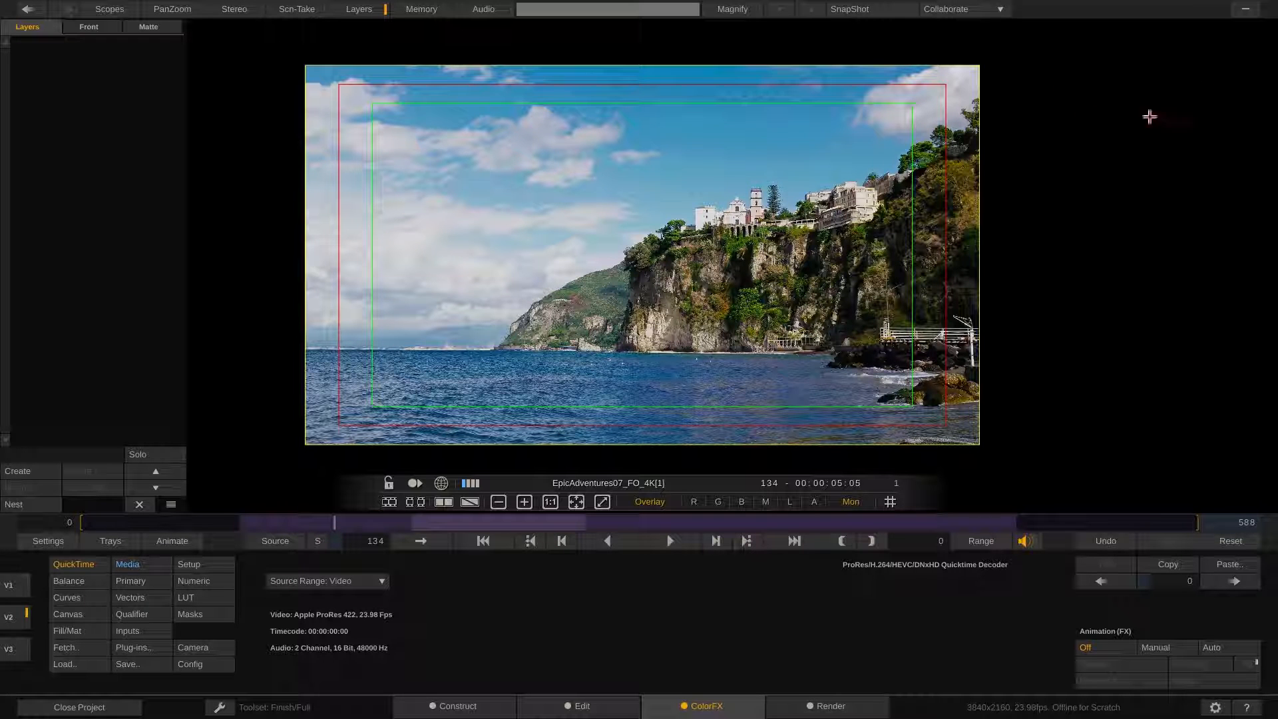
pyautogui.moveTo(1276, 4)
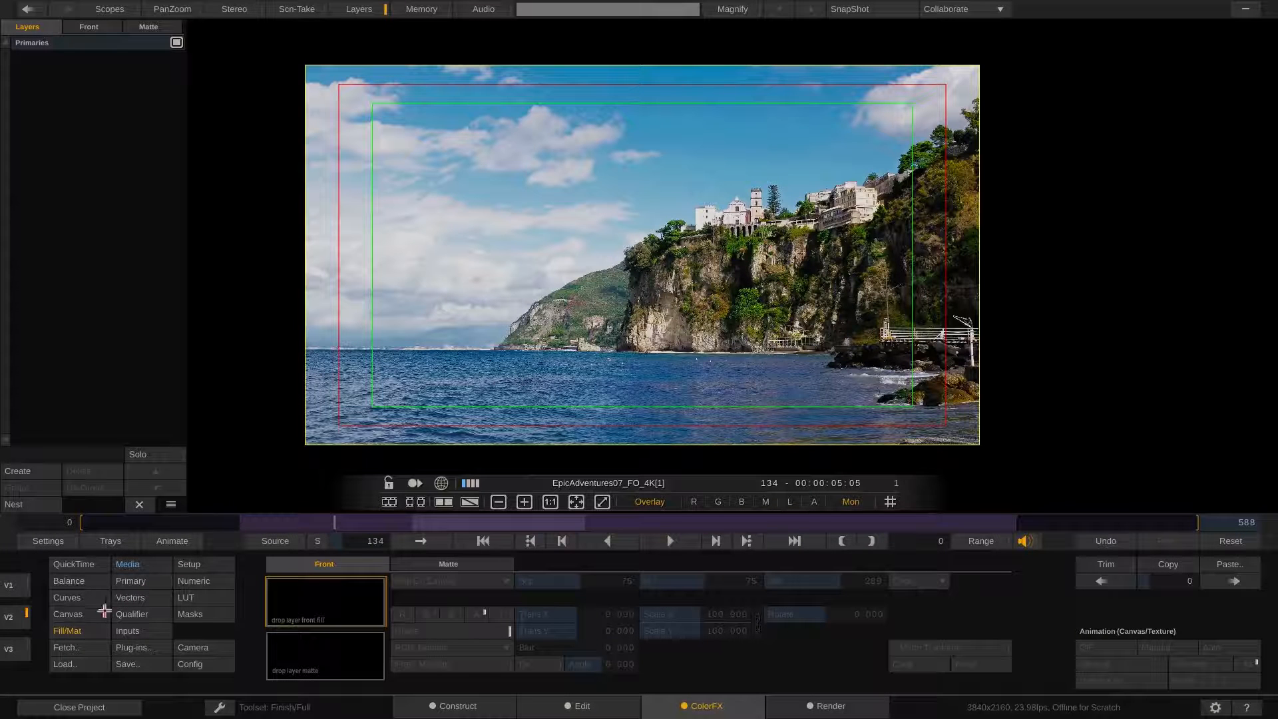
# Open the Canvas settings and set the shape to Circle to create a new shape layer
pyautogui.click(71, 614)
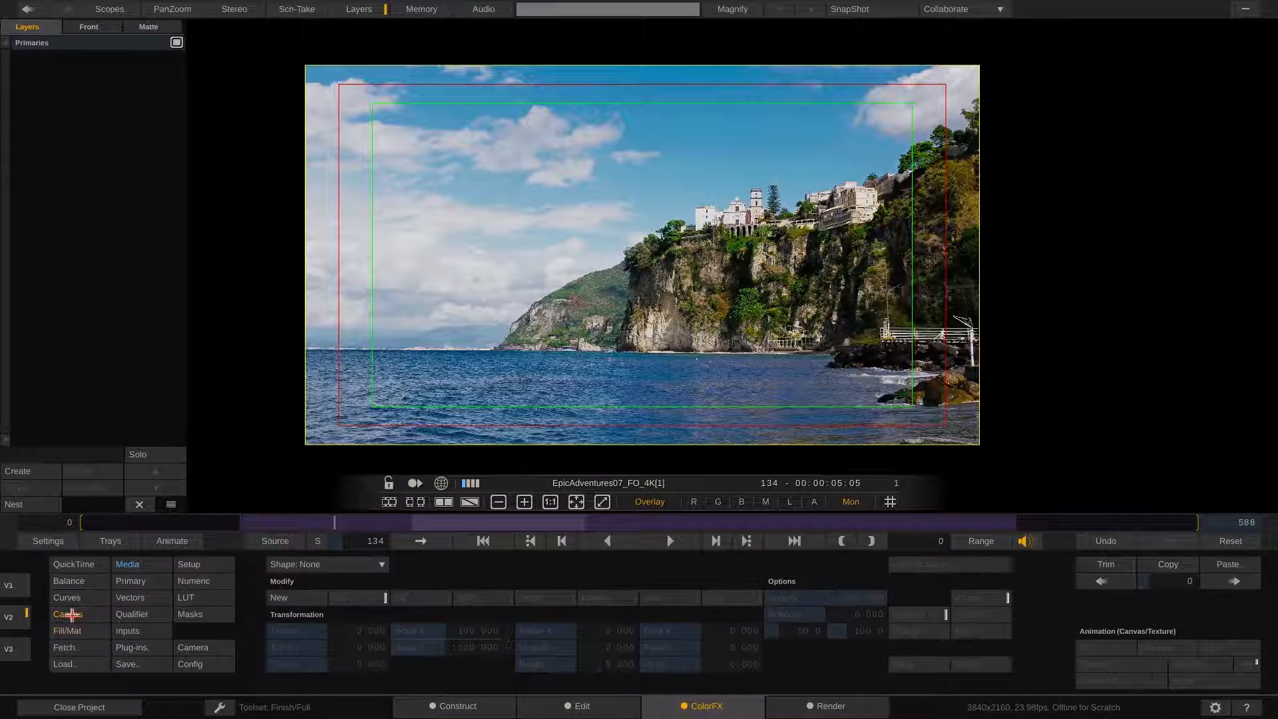
pyautogui.click(347, 562)
pyautogui.click(343, 611)
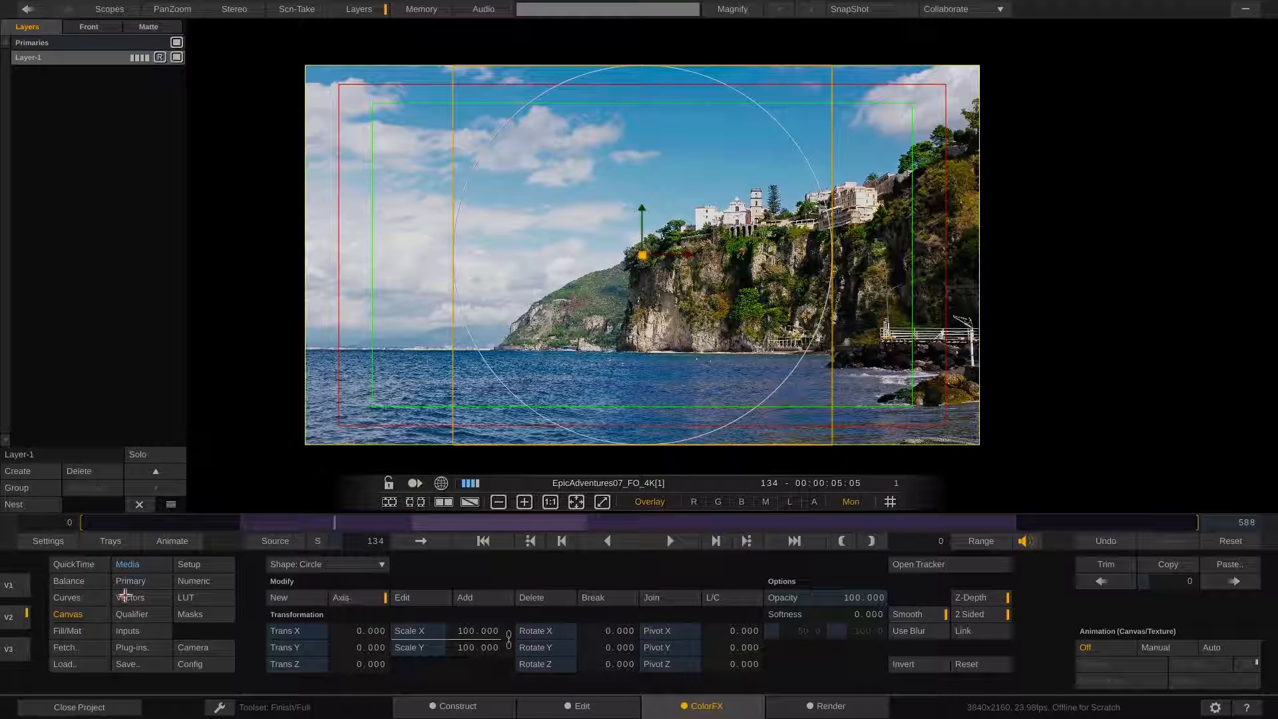
# Lower the circle layer's master offset in Balance to about -37
pyautogui.click(84, 582)
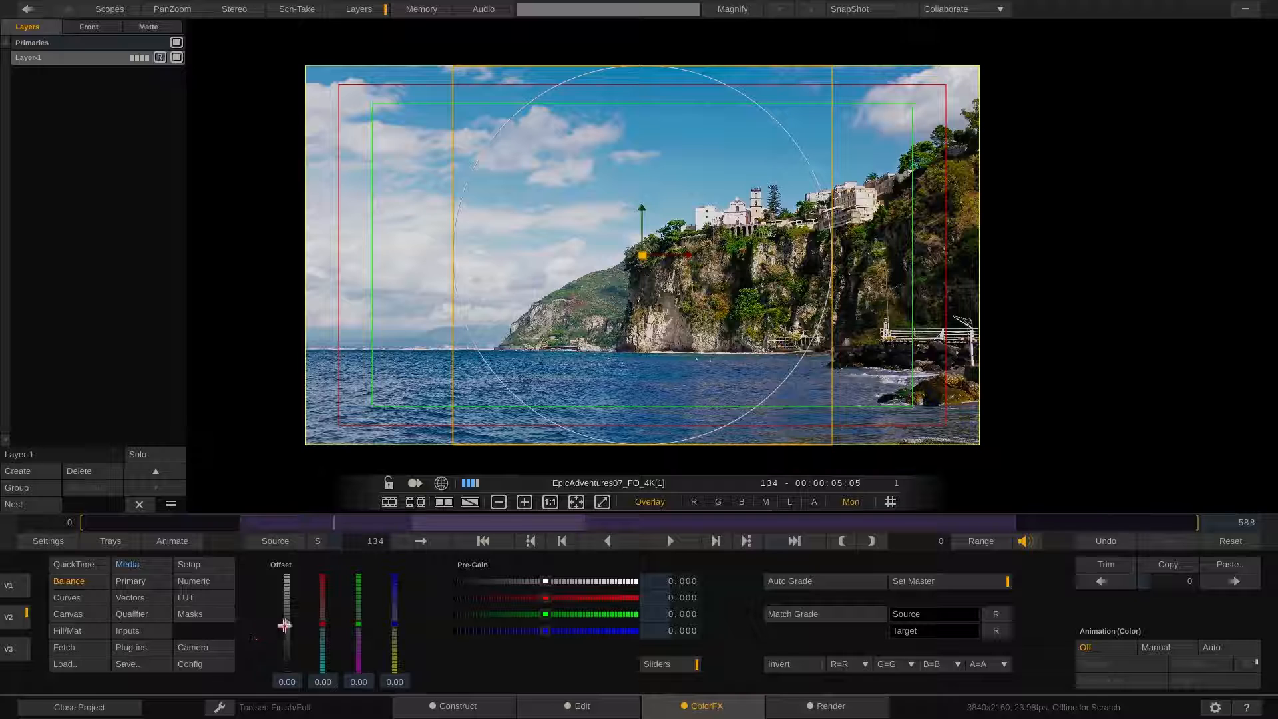
pyautogui.moveTo(286, 623); pyautogui.dragTo(286, 643)
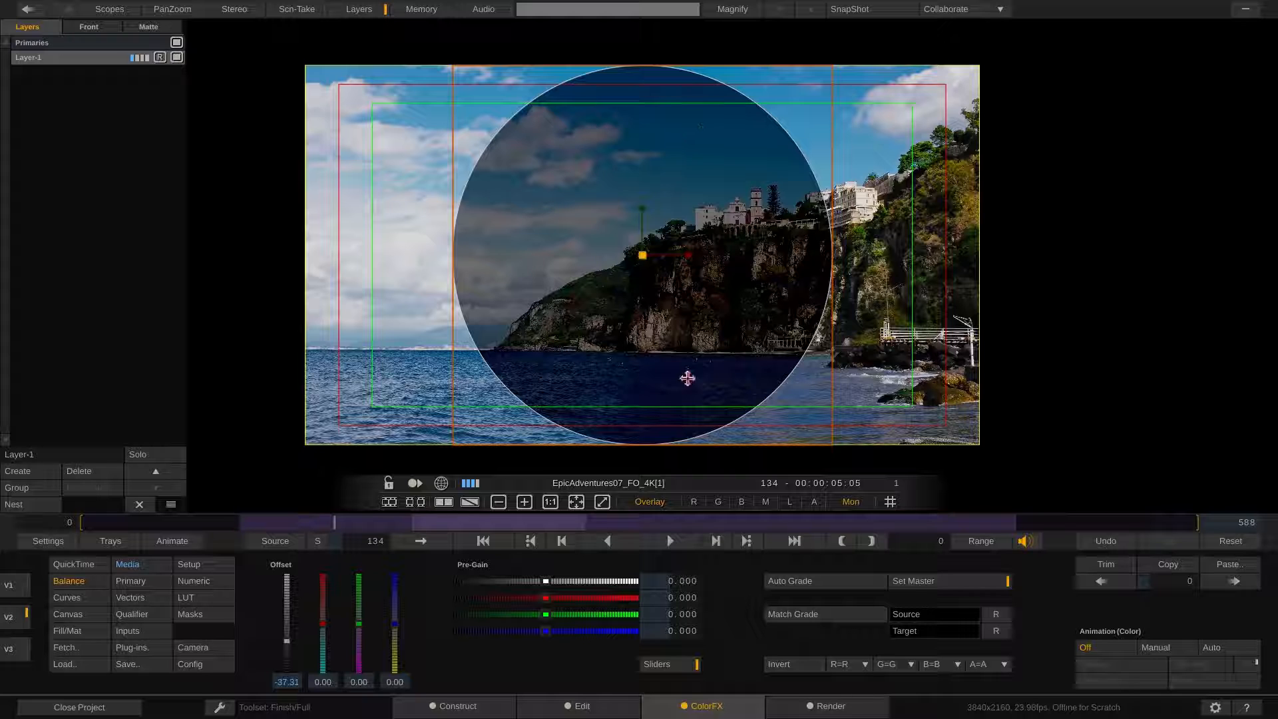
# Back in Canvas, invert the circle shape and raise its softness to about 292
pyautogui.click(85, 614)
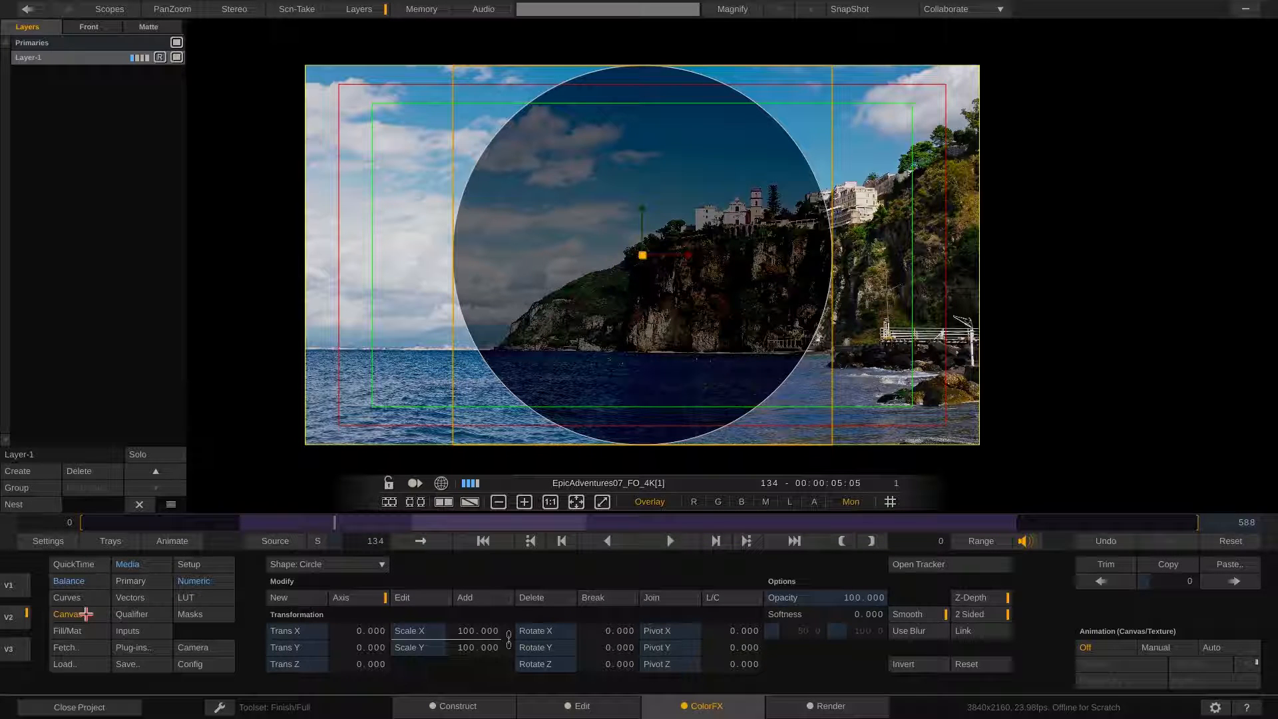
pyautogui.click(922, 664)
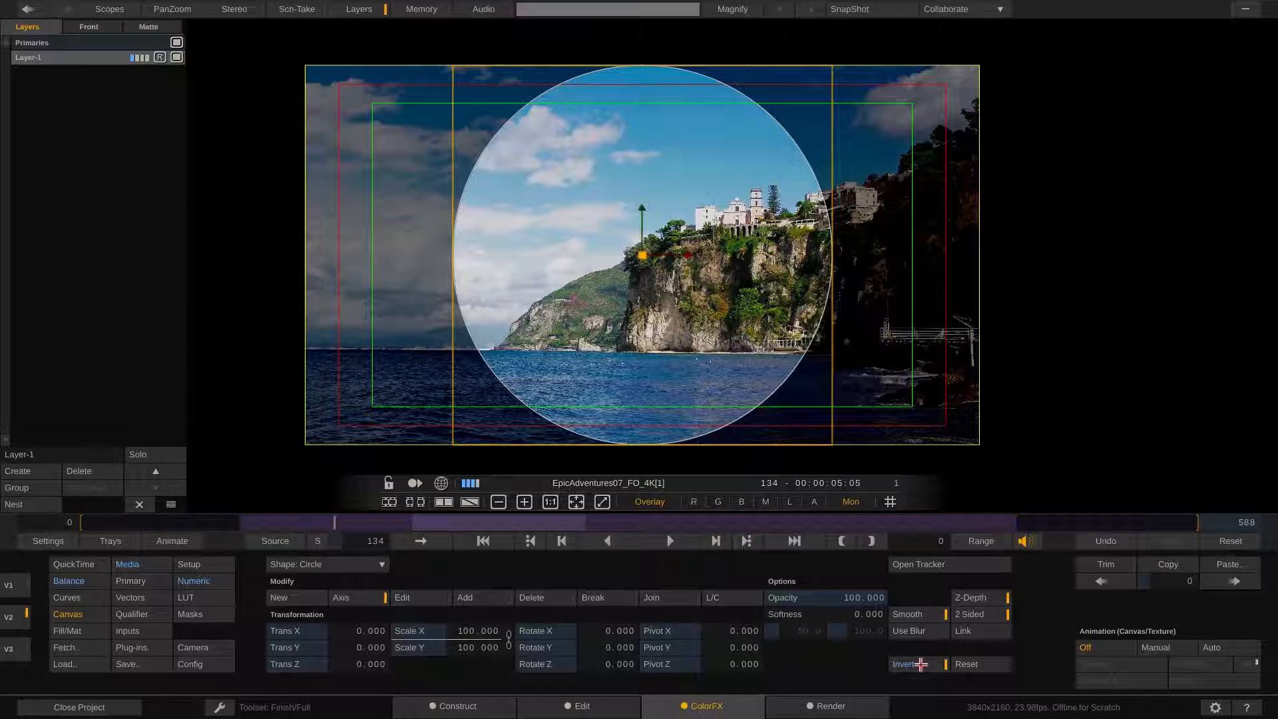
pyautogui.moveTo(865, 614)
pyautogui.mouseDown()
pyautogui.moveTo(850, 609)
pyautogui.moveTo(858, 623)
pyautogui.mouseUp()
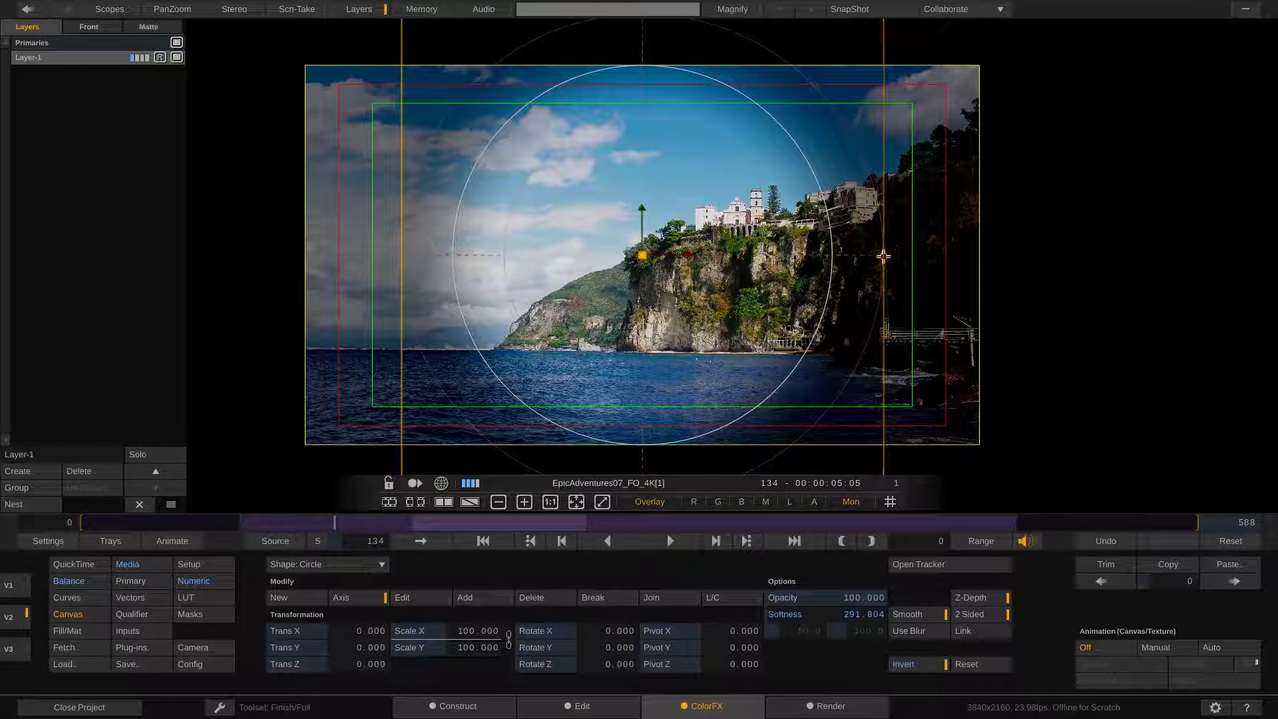
# Stretch the circle horizontally to Scale X about 140 with Trans X about -3
pyautogui.moveTo(883, 255); pyautogui.dragTo(980, 260)
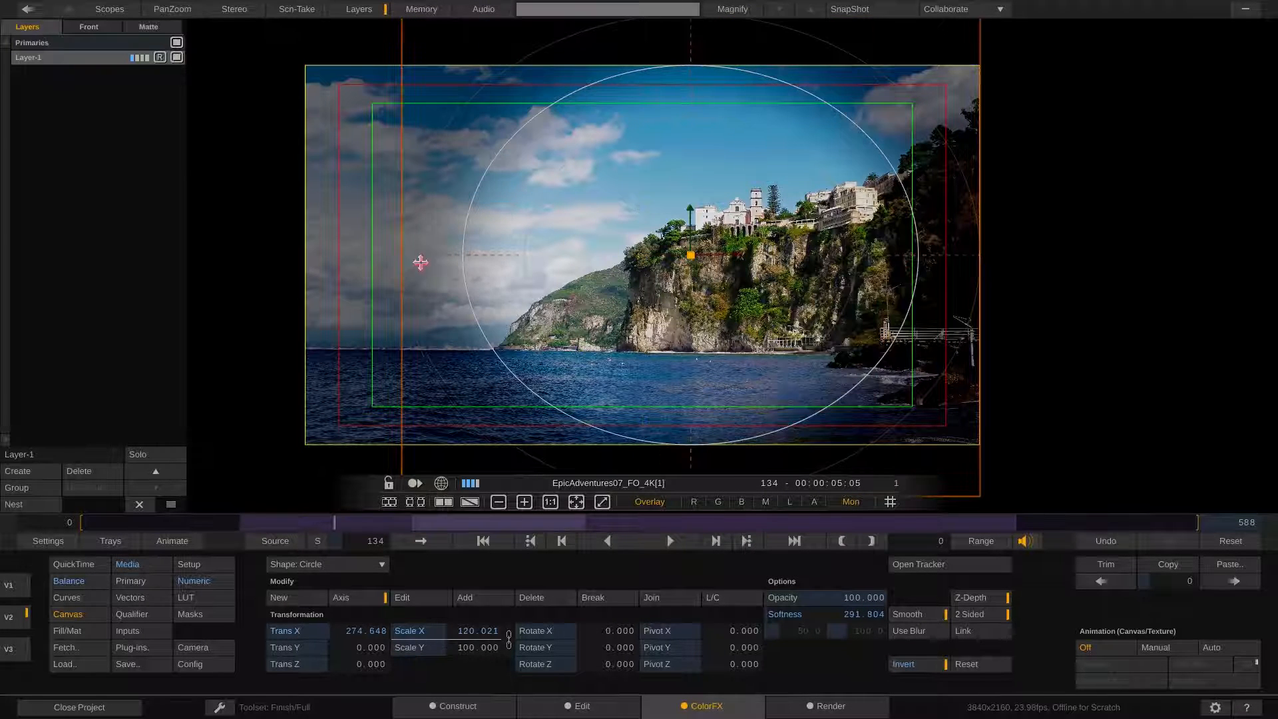
pyautogui.moveTo(401, 258); pyautogui.dragTo(306, 265)
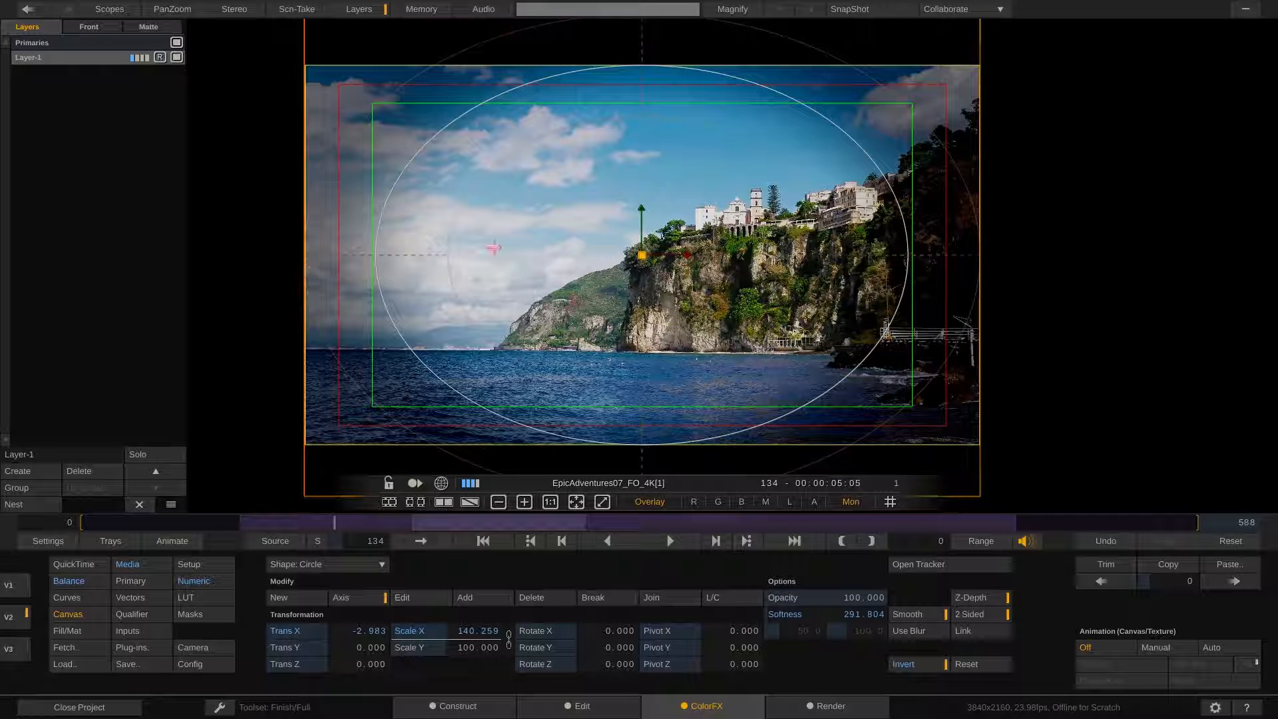
# Resize the ellipse vertically to Scale Y about 79 with Trans Y about 2.6
pyautogui.scroll(-5, 493, 247)
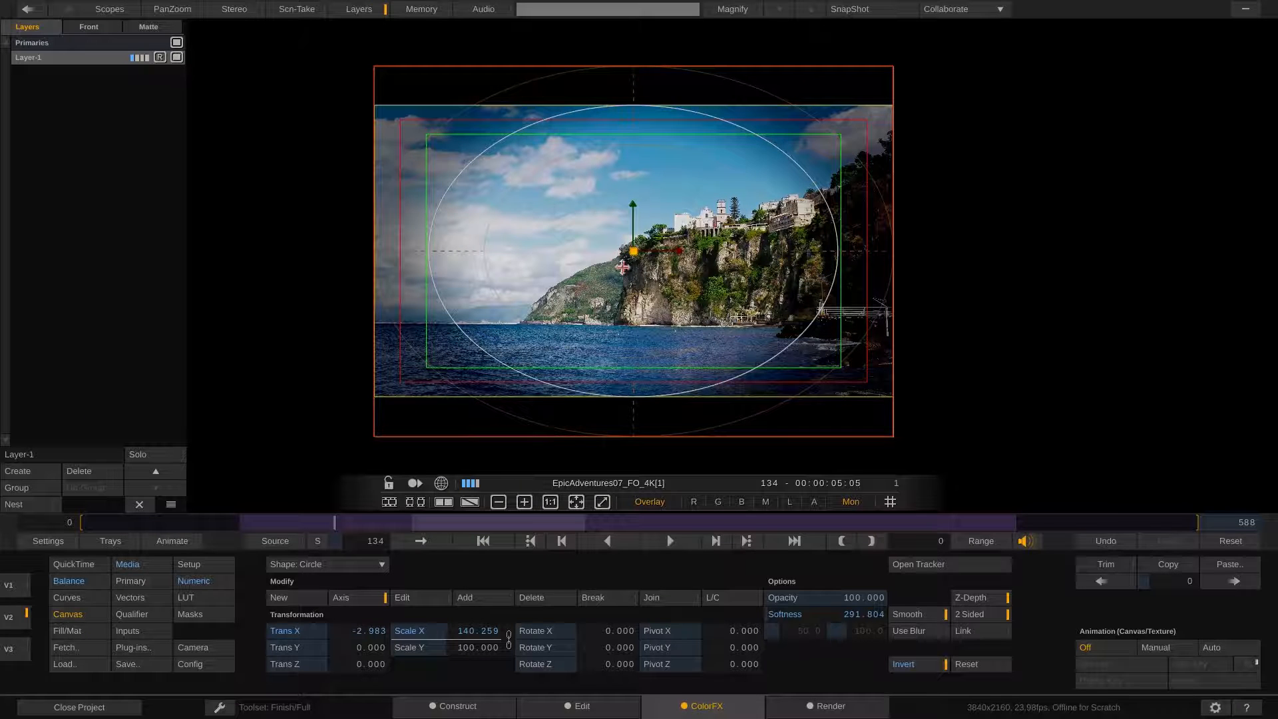
pyautogui.moveTo(639, 321)
pyautogui.mouseDown()
pyautogui.moveTo(596, 329)
pyautogui.moveTo(653, 335)
pyautogui.mouseUp()
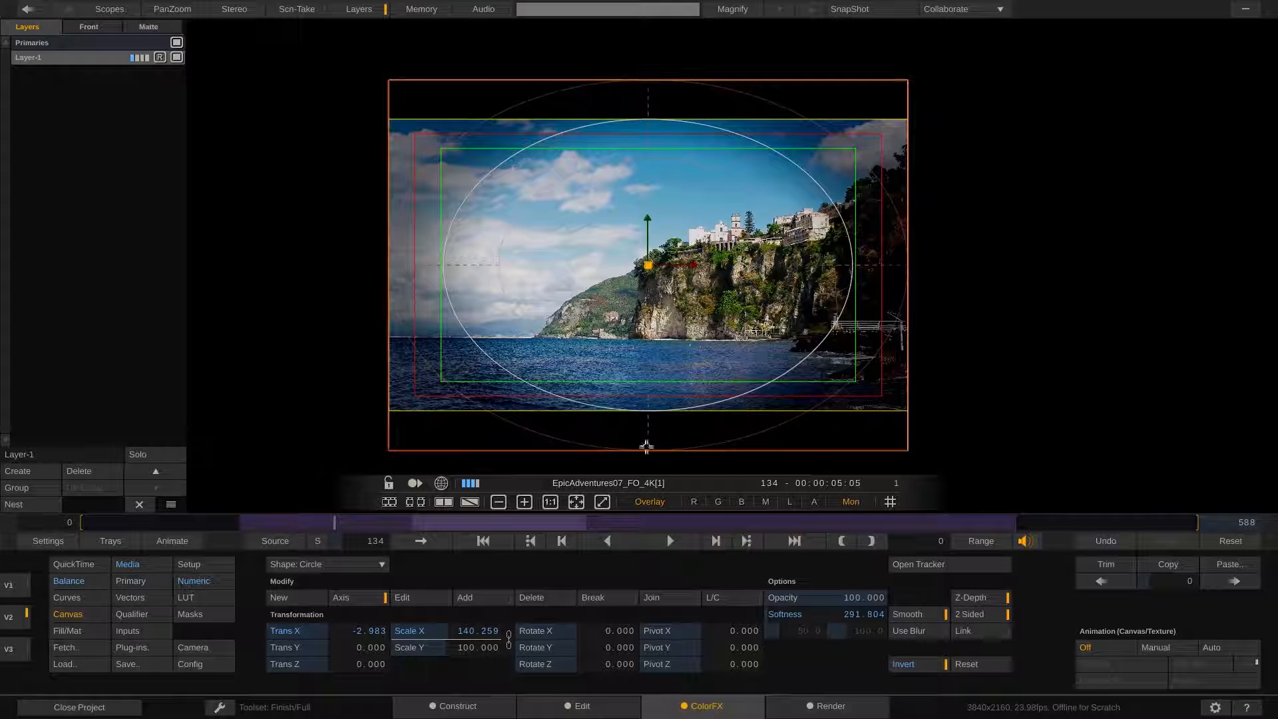
pyautogui.moveTo(645, 451); pyautogui.dragTo(646, 411)
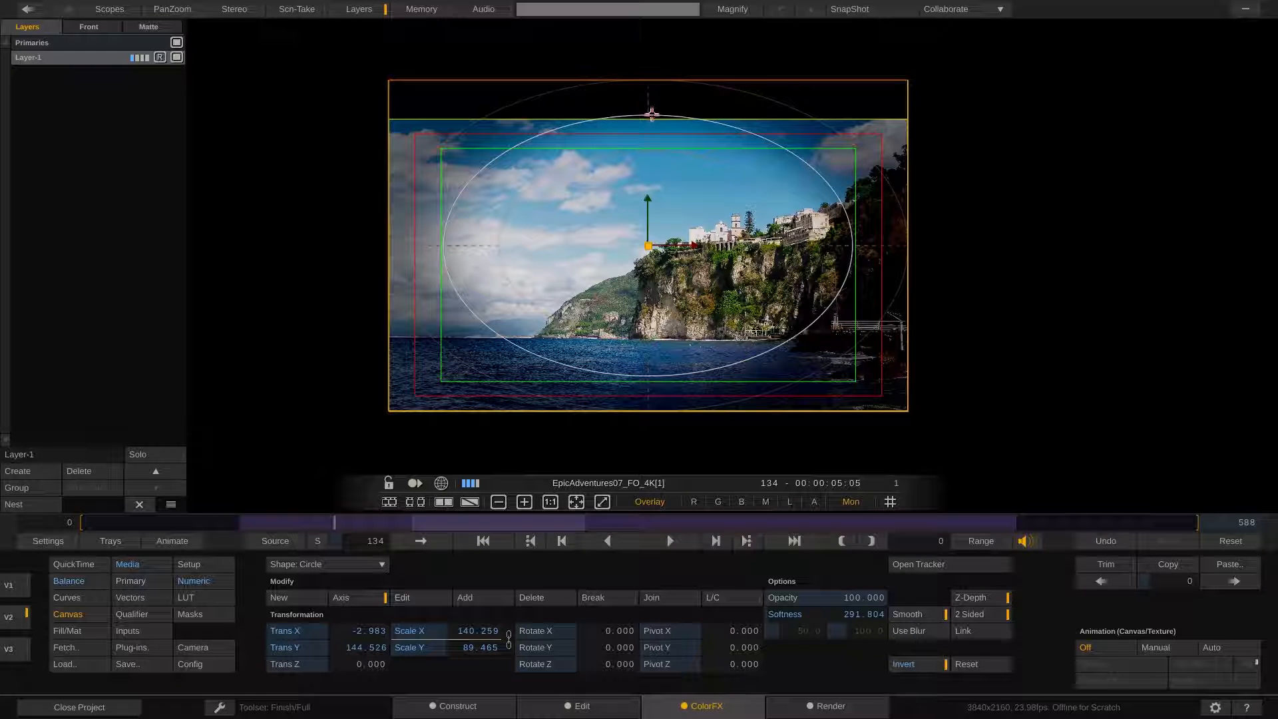
pyautogui.moveTo(650, 114); pyautogui.dragTo(651, 117)
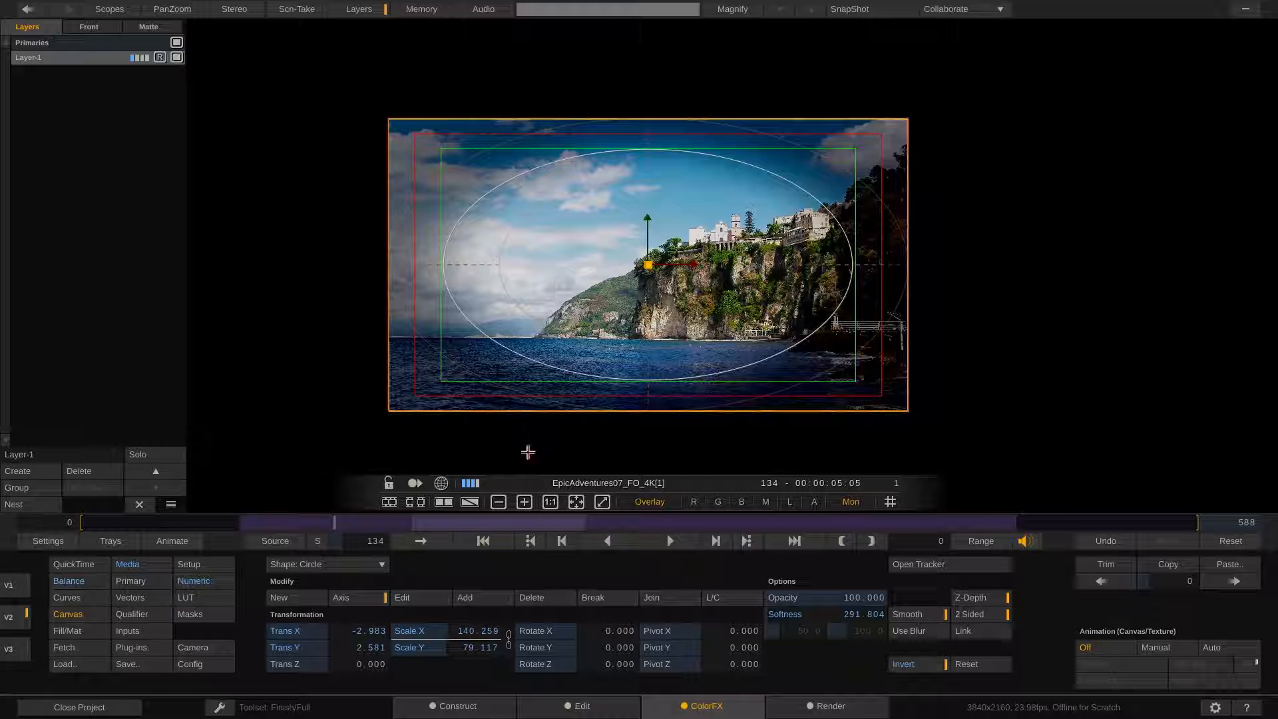
pyautogui.click(576, 501)
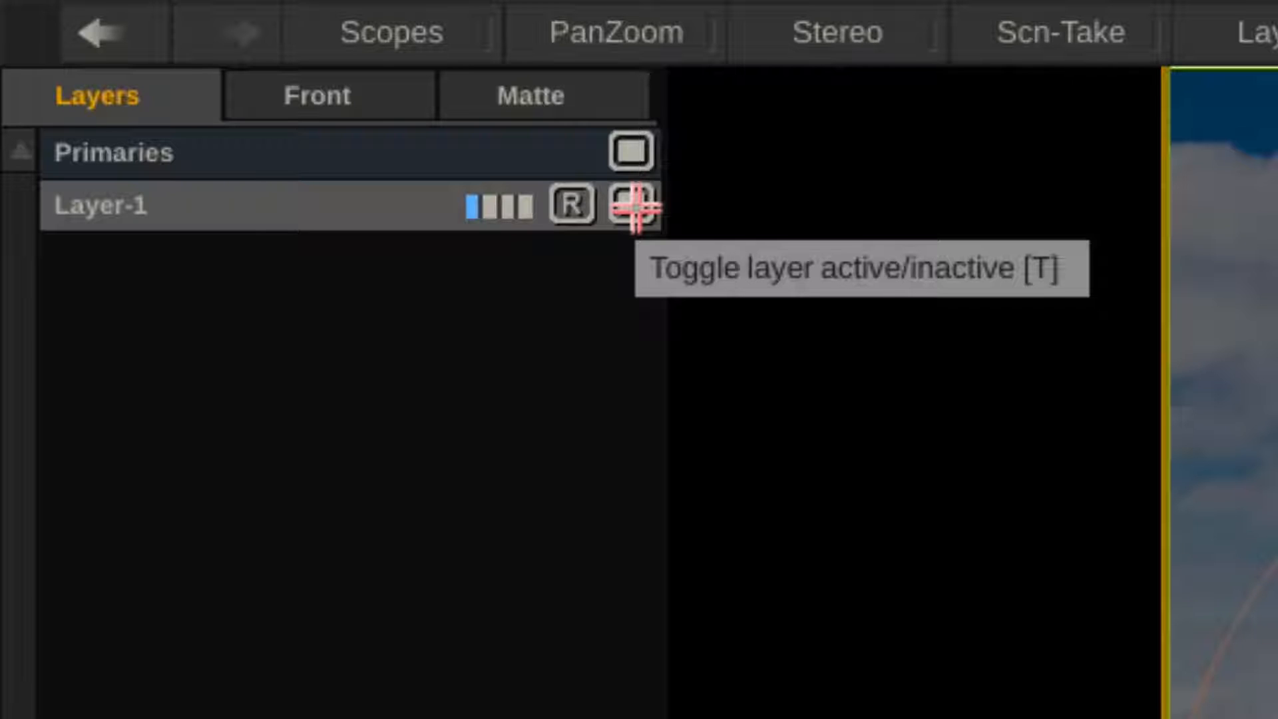
# Toggle Layer-1 inactive and active repeatedly to compare the vignette effect
pyautogui.click(634, 207)
pyautogui.click(635, 207)
pyautogui.click(634, 207)
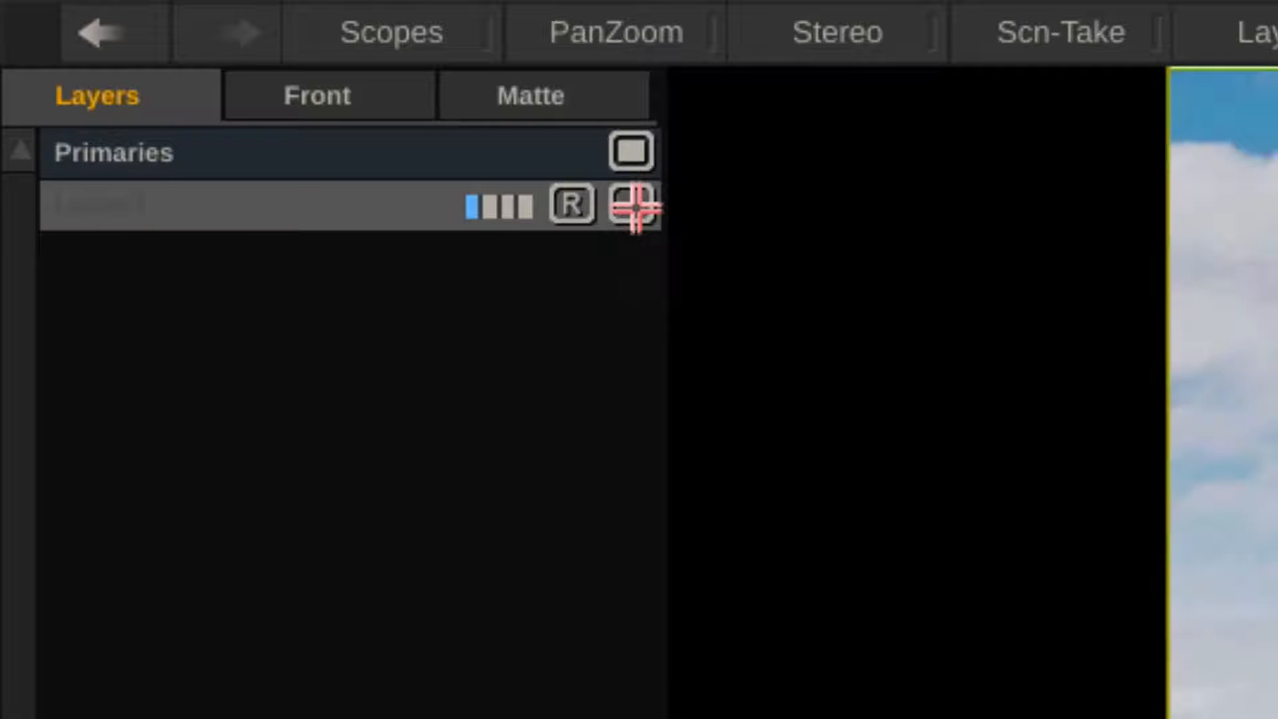
pyautogui.click(634, 207)
pyautogui.click(634, 208)
pyautogui.click(635, 208)
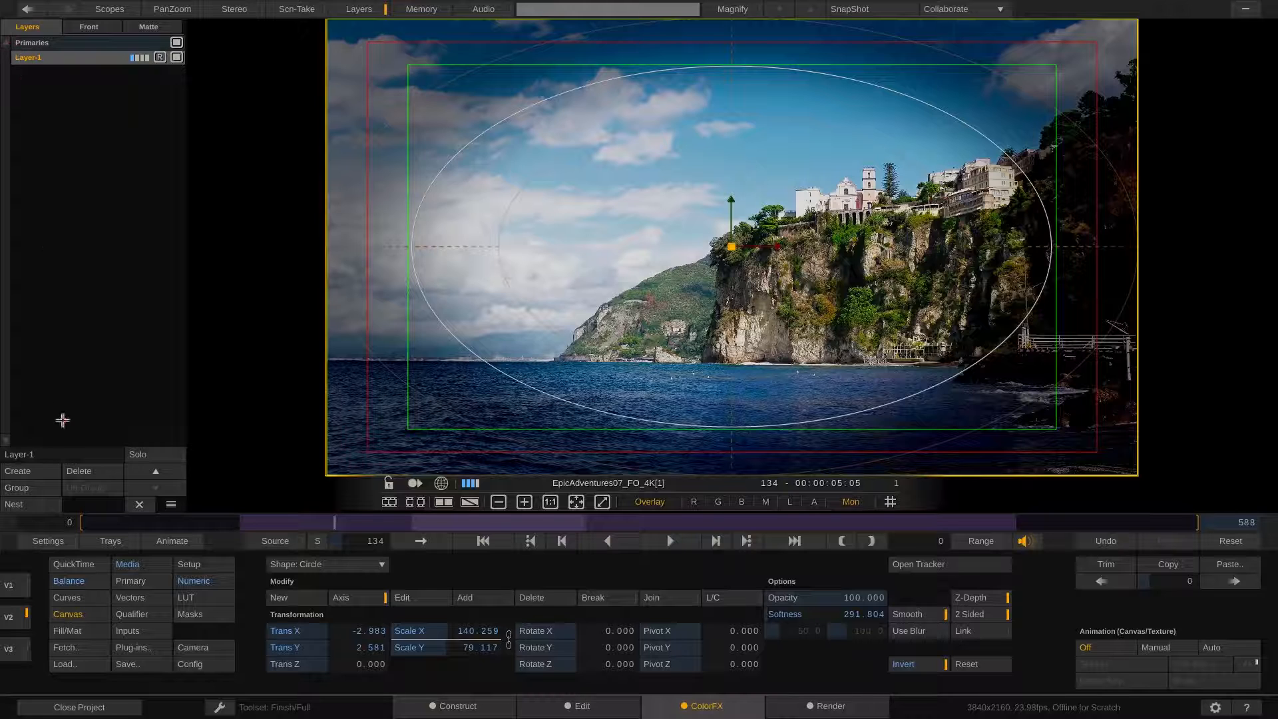
# Rename Layer-1 as Vignette
pyautogui.click(48, 454)
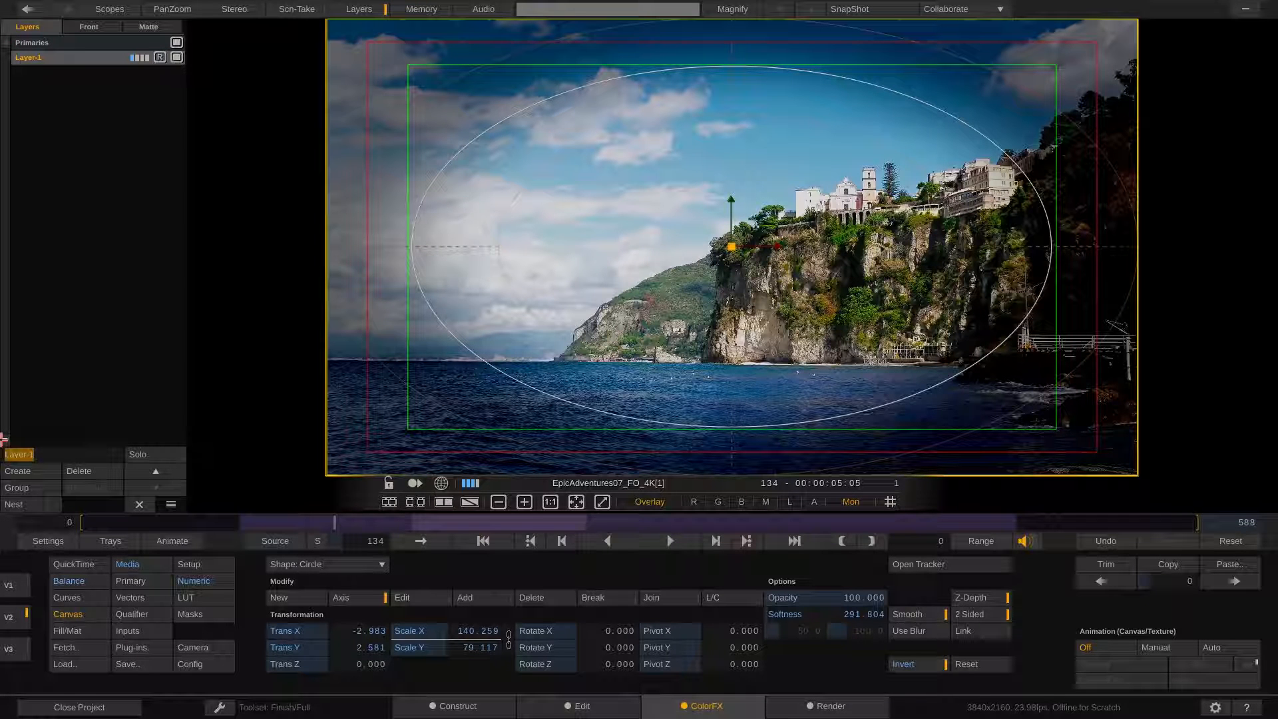
pyautogui.write('Vignette')
pyautogui.press('Return')
# Create a new layer and name it Crazy Grade
pyautogui.click(31, 471)
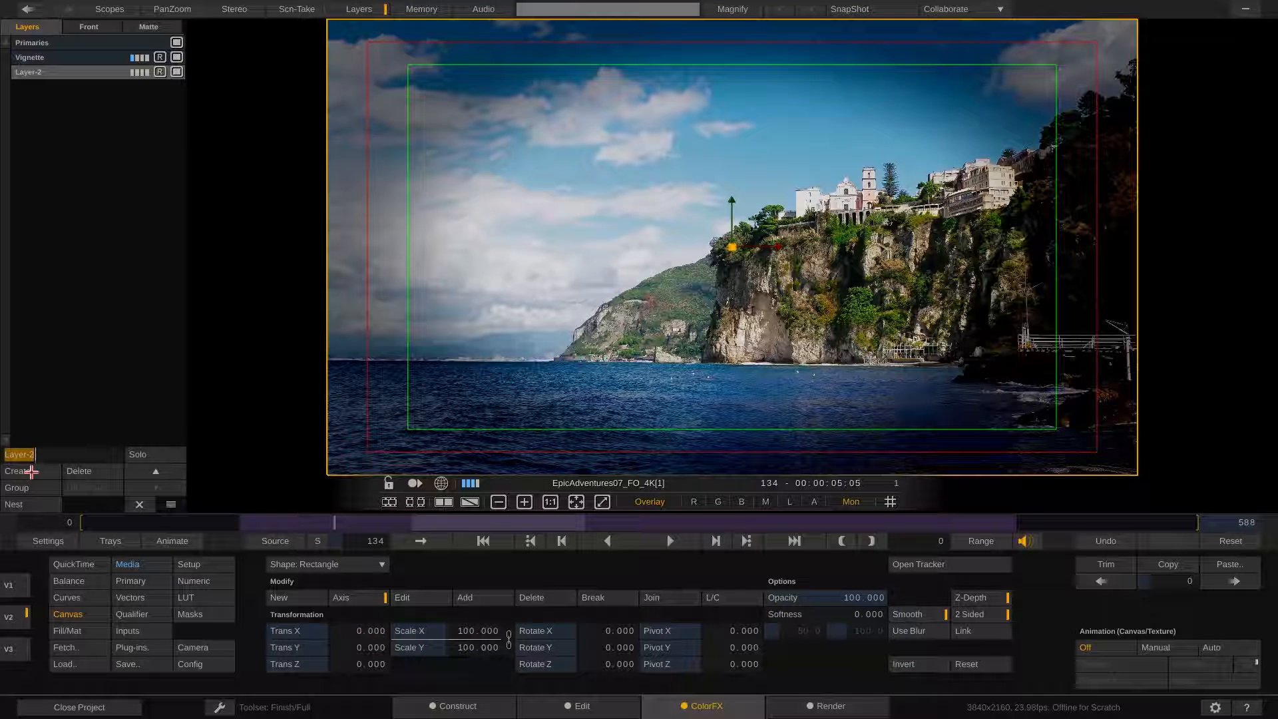
pyautogui.write('Crazy G')
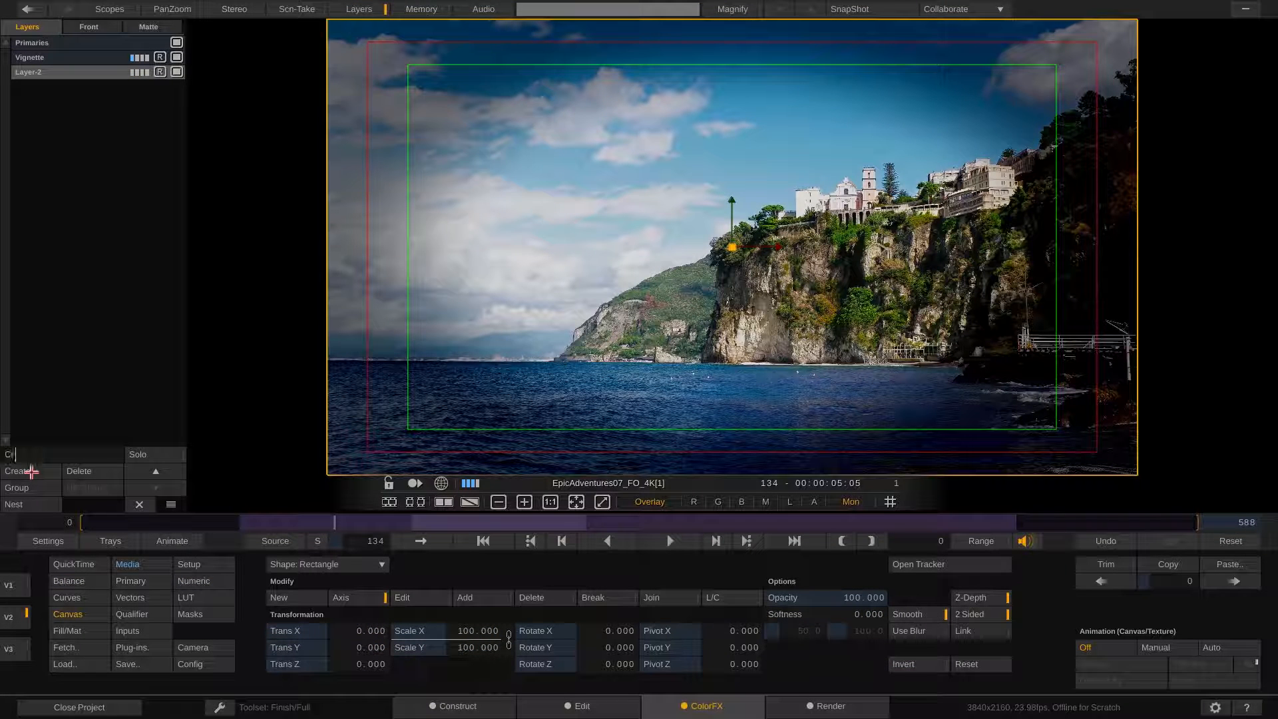
pyautogui.write('rade')
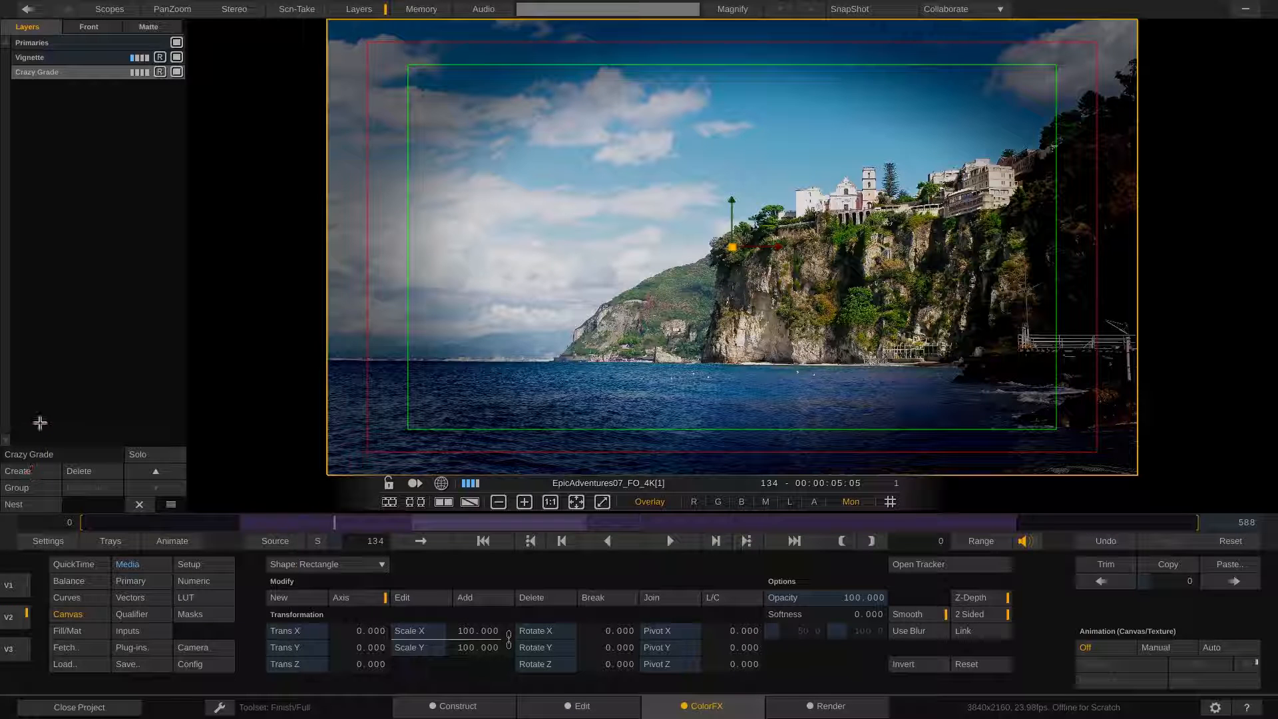
# Raise the Crazy Grade layer's red offset to about 70, then toggle the layer off and on to compare
pyautogui.click(86, 583)
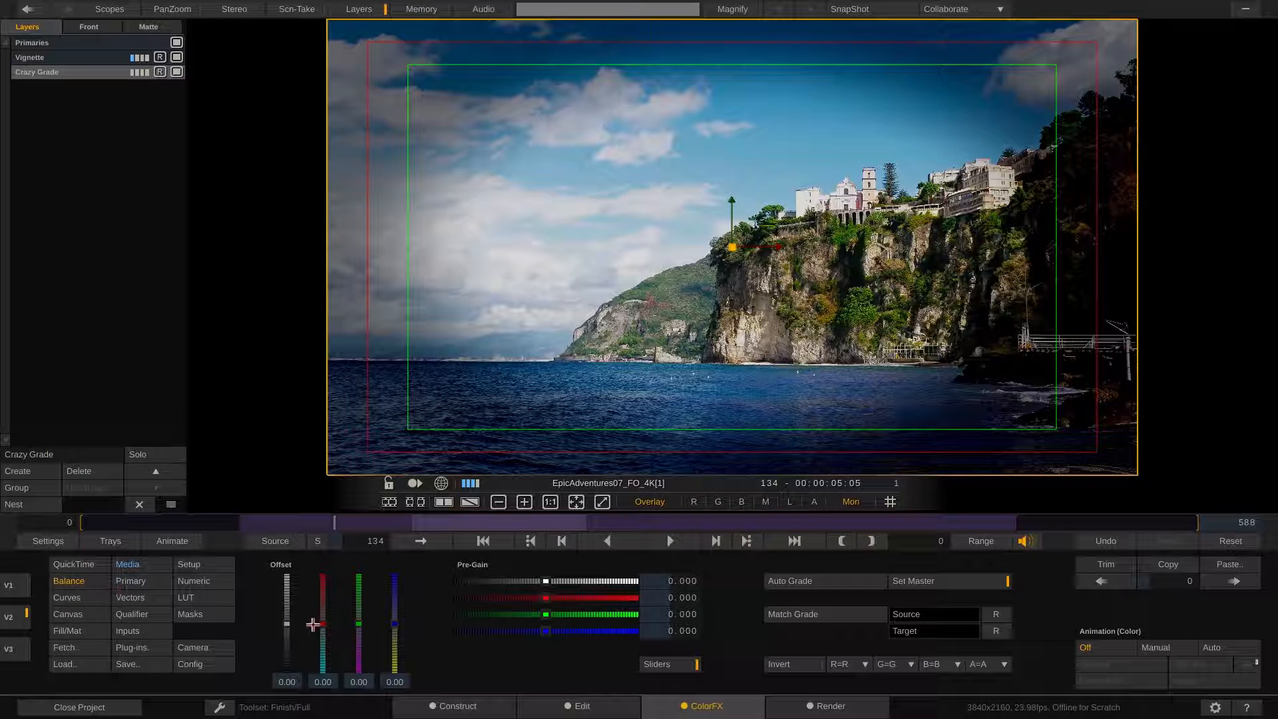
pyautogui.moveTo(323, 624); pyautogui.dragTo(327, 587)
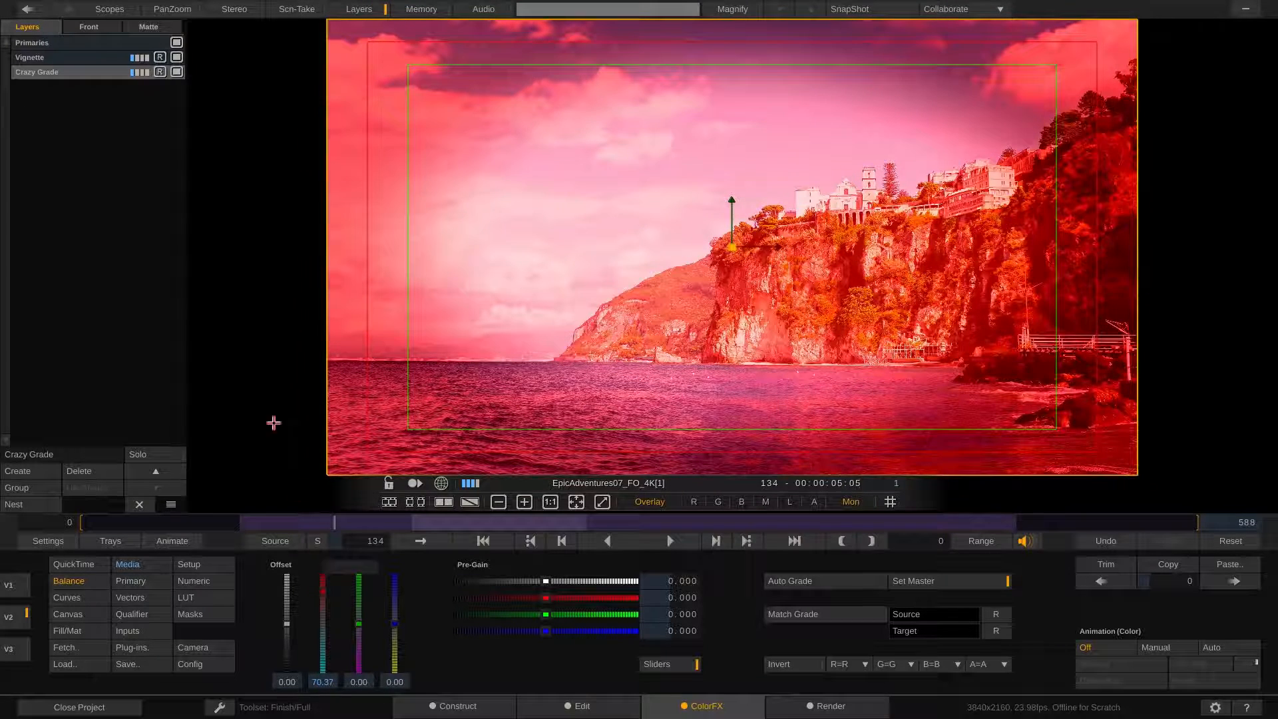
pyautogui.click(176, 72)
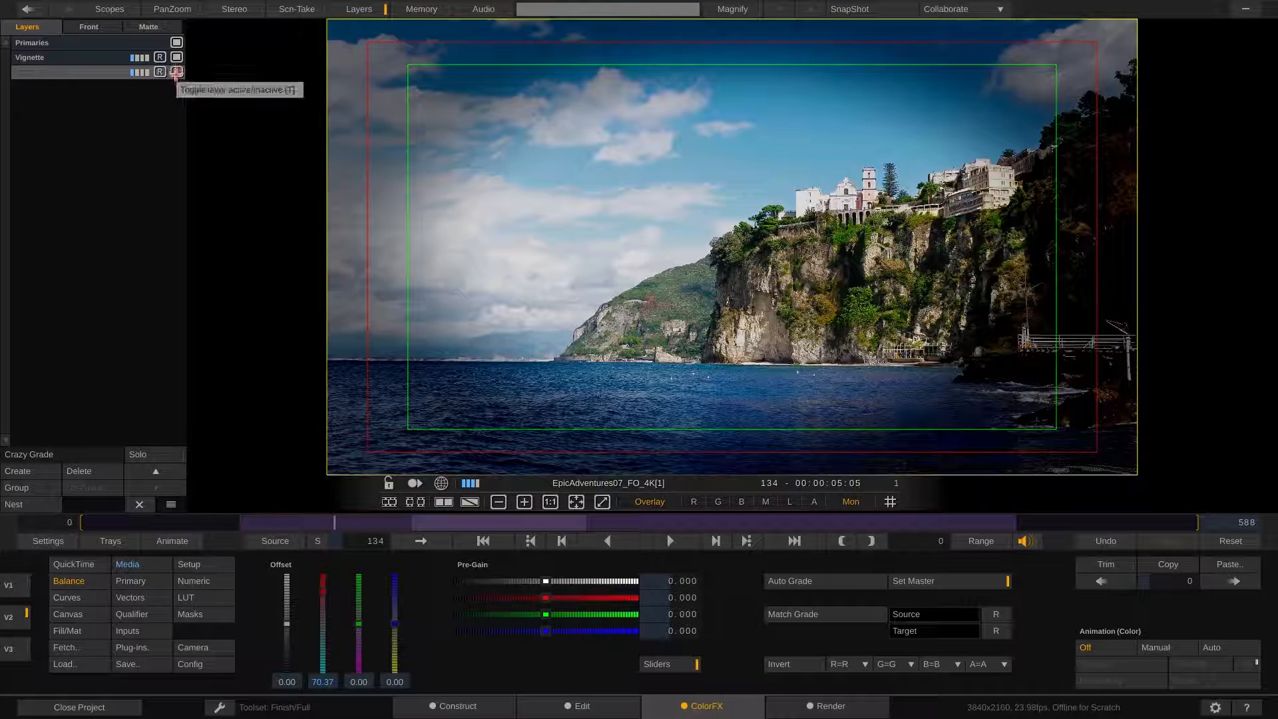
pyautogui.click(176, 71)
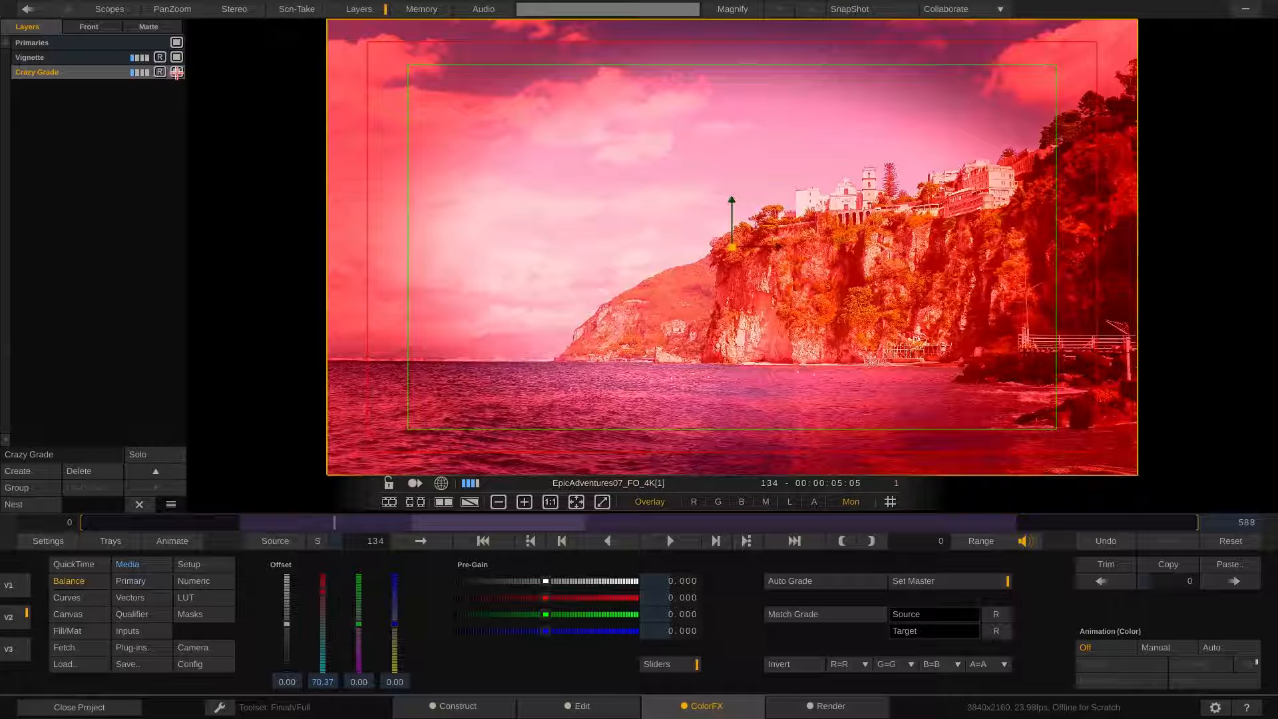
# Select the Vignette layer and deepen its master offset to about -63
pyautogui.click(106, 57)
pyautogui.moveTo(287, 641); pyautogui.dragTo(287, 654)
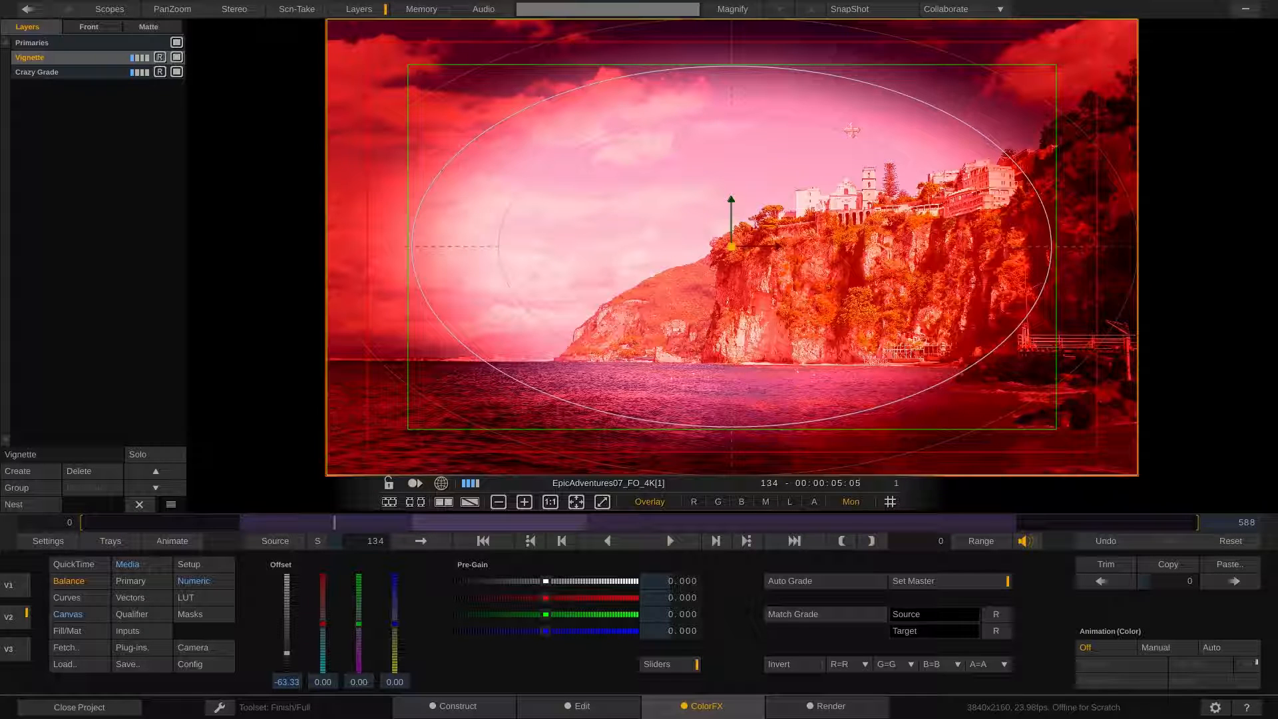
# Toggle the Crazy Grade and Vignette layers off and on to compare their effects
pyautogui.click(63, 72)
pyautogui.click(177, 72)
pyautogui.click(176, 71)
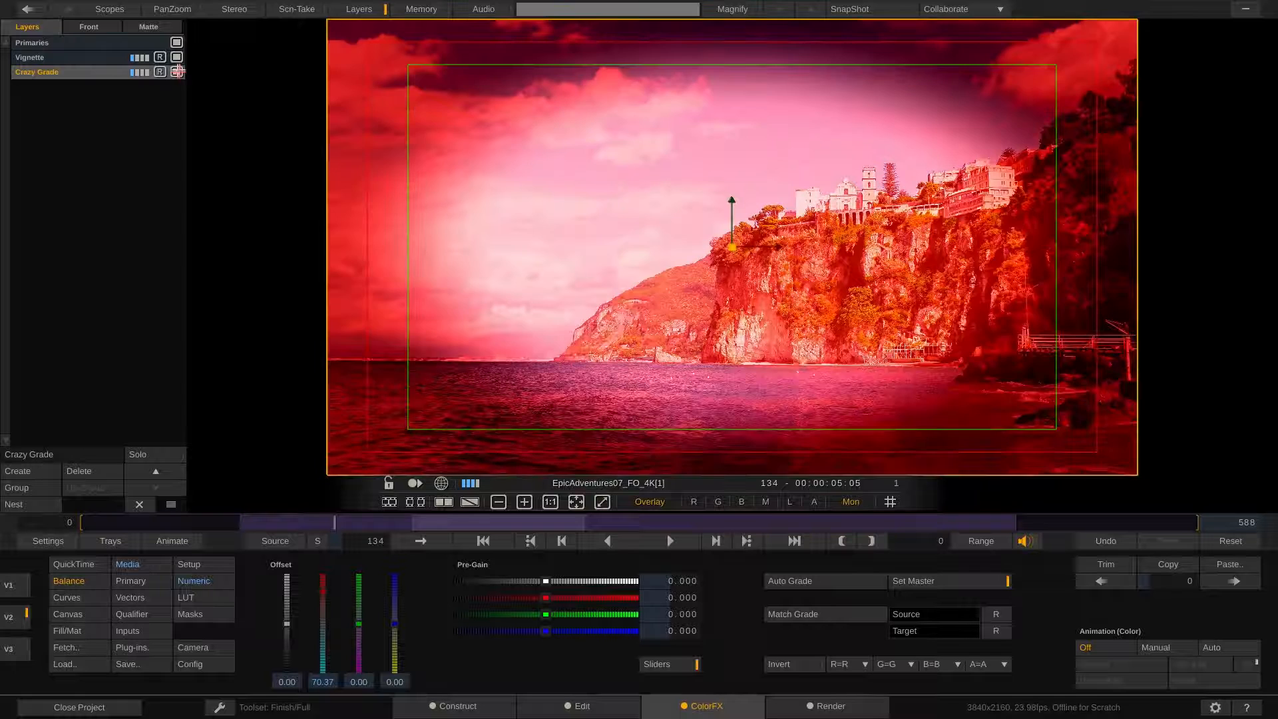
pyautogui.click(177, 57)
pyautogui.click(177, 57)
pyautogui.click(177, 58)
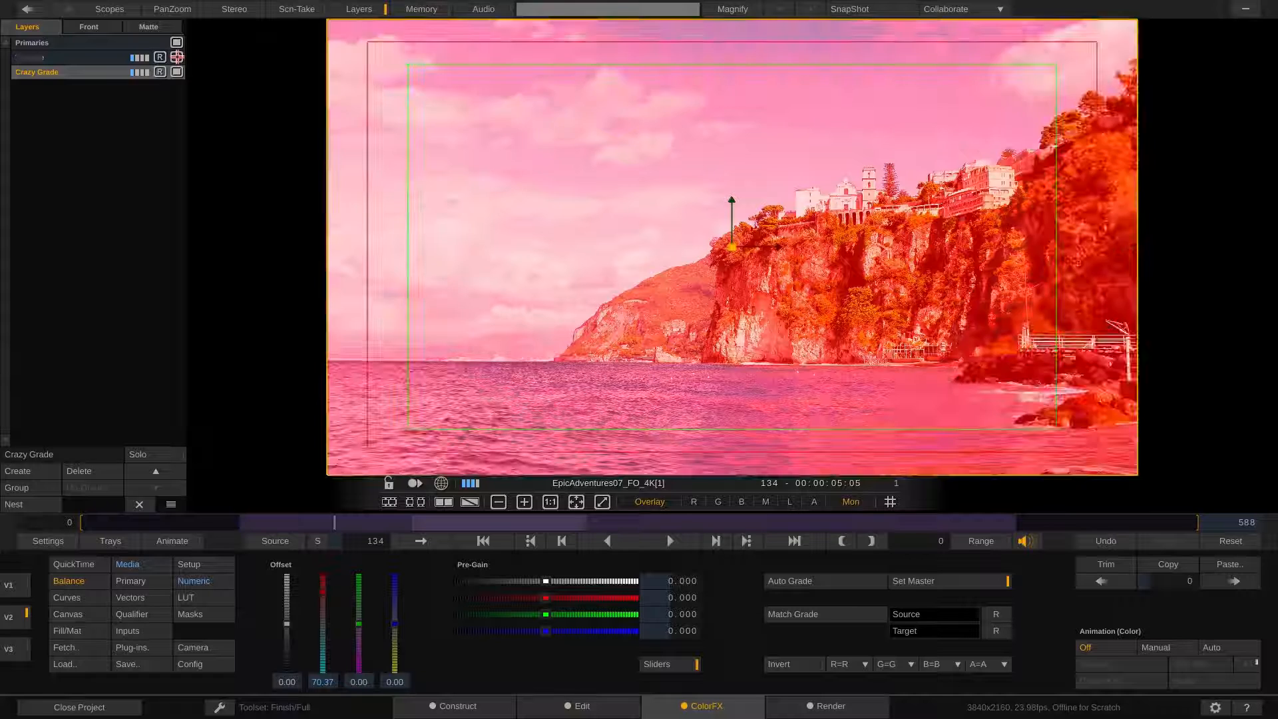
pyautogui.click(176, 58)
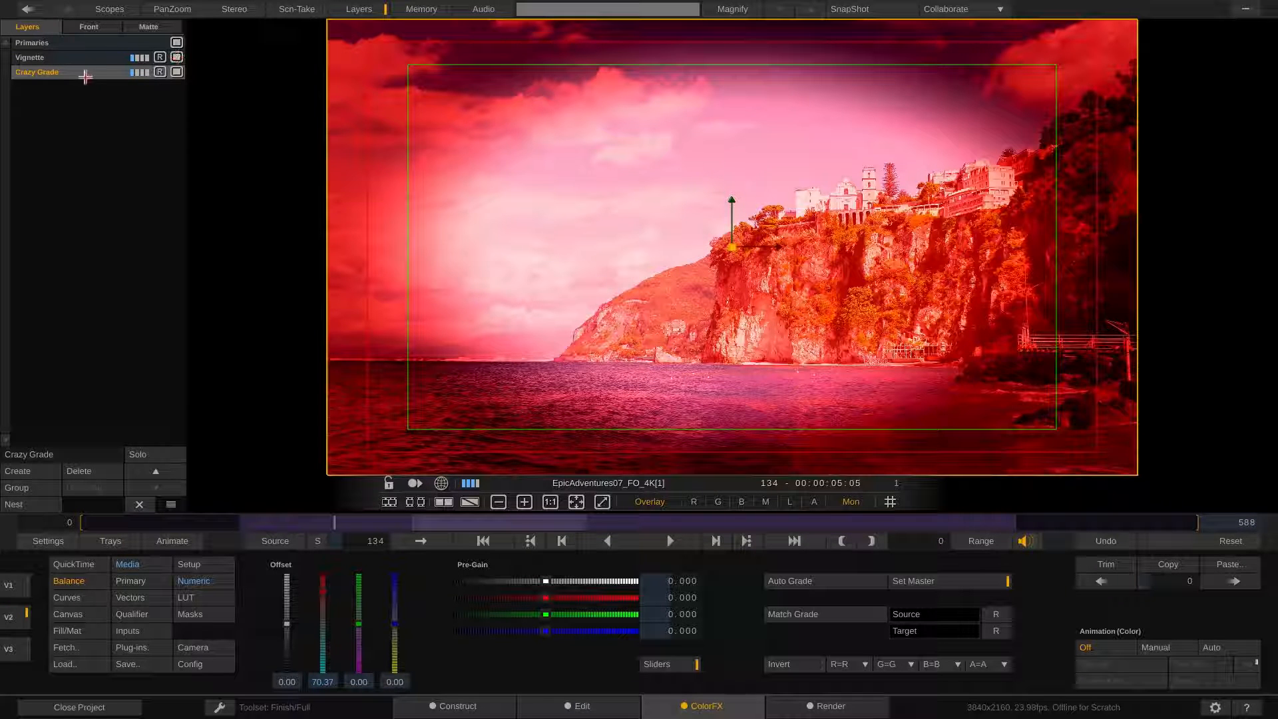
# Swap the Crazy Grade and Vignette layer order and back to compare how stacking affects the result
pyautogui.moveTo(71, 83); pyautogui.dragTo(107, 57)
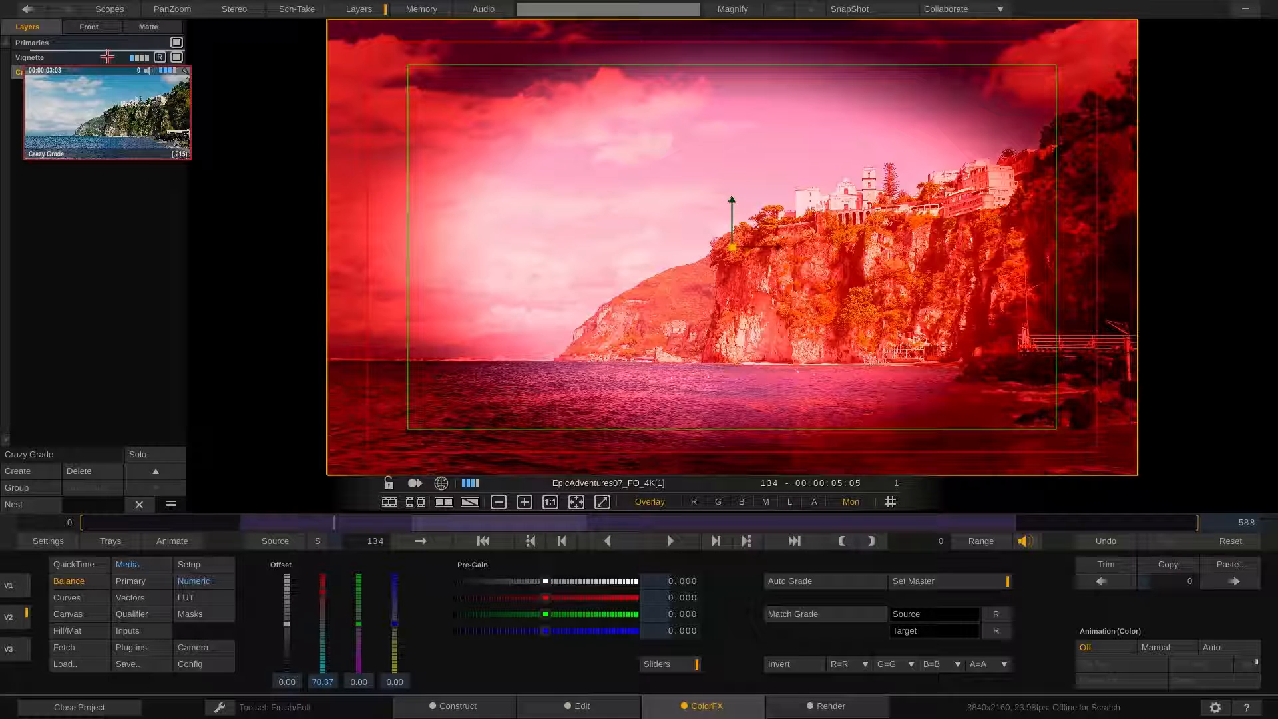
pyautogui.moveTo(107, 57); pyautogui.dragTo(108, 58)
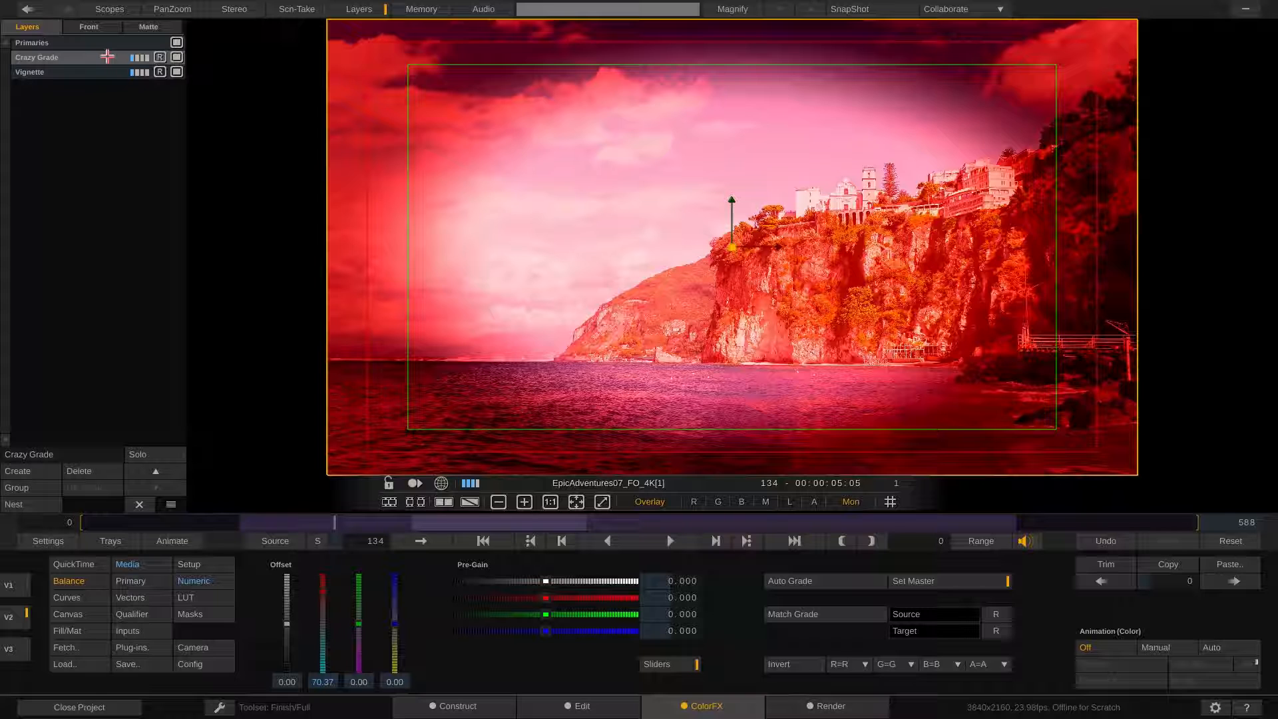
pyautogui.click(98, 57)
pyautogui.moveTo(98, 58); pyautogui.dragTo(83, 86)
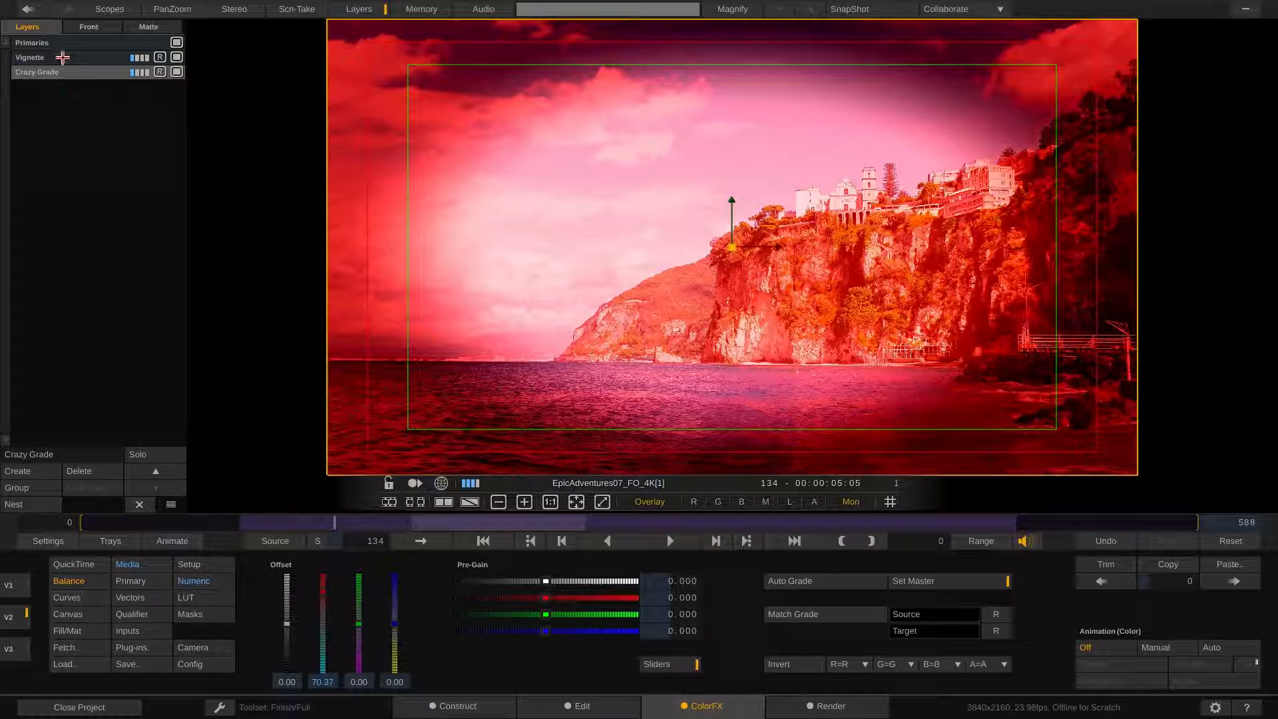
# Switch off the Vignette layer and select the Crazy Grade layer
pyautogui.click(66, 57)
pyautogui.click(175, 57)
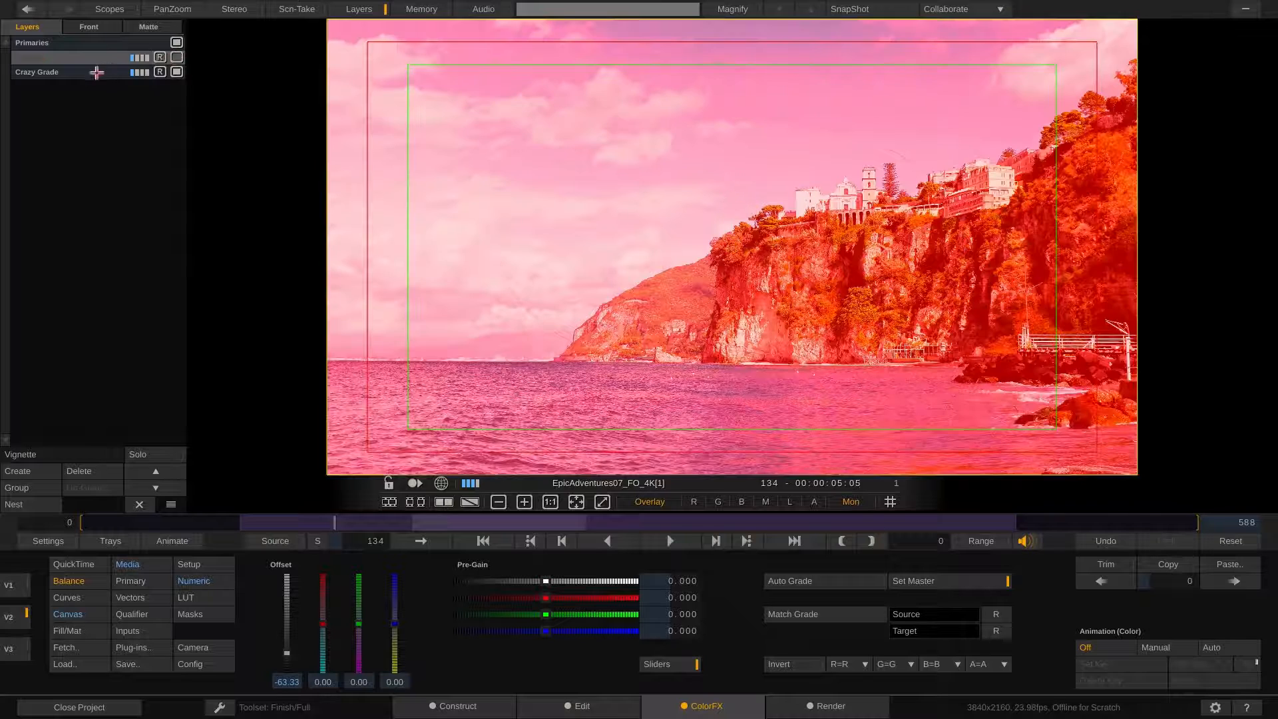
pyautogui.click(93, 73)
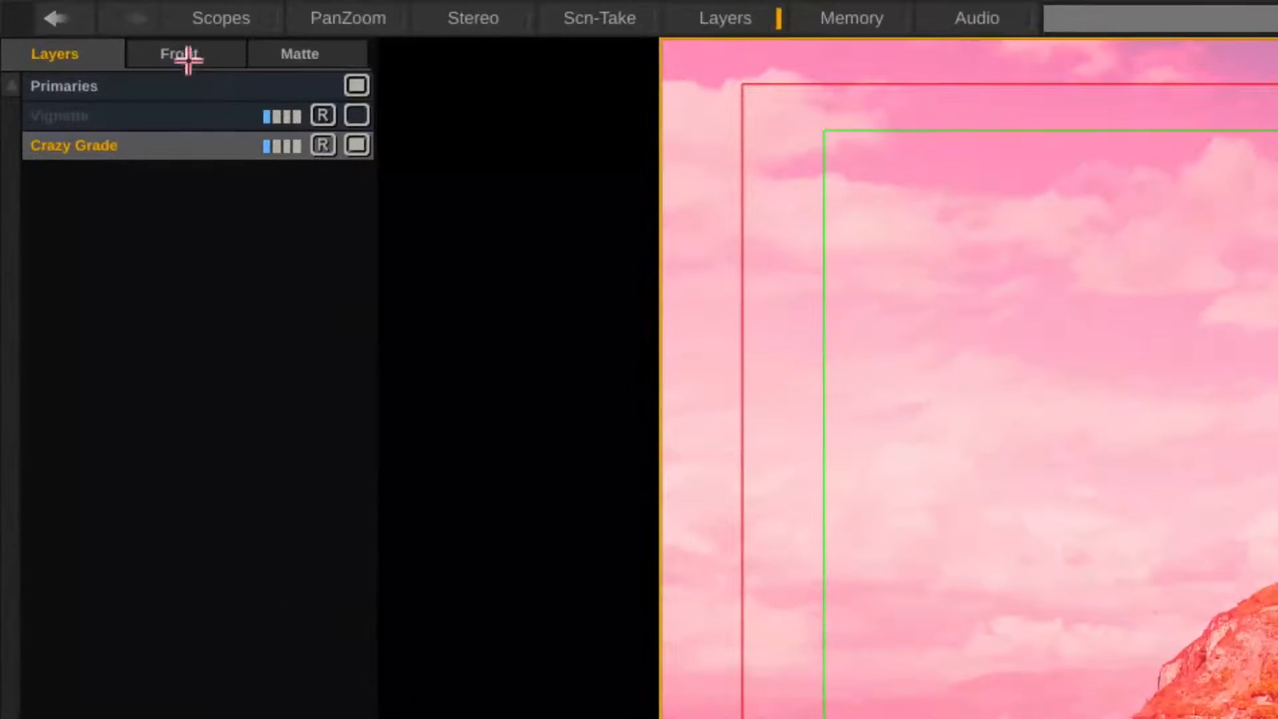
# Set the Crazy Grade layer's front blend mode to Overlay
pyautogui.click(184, 57)
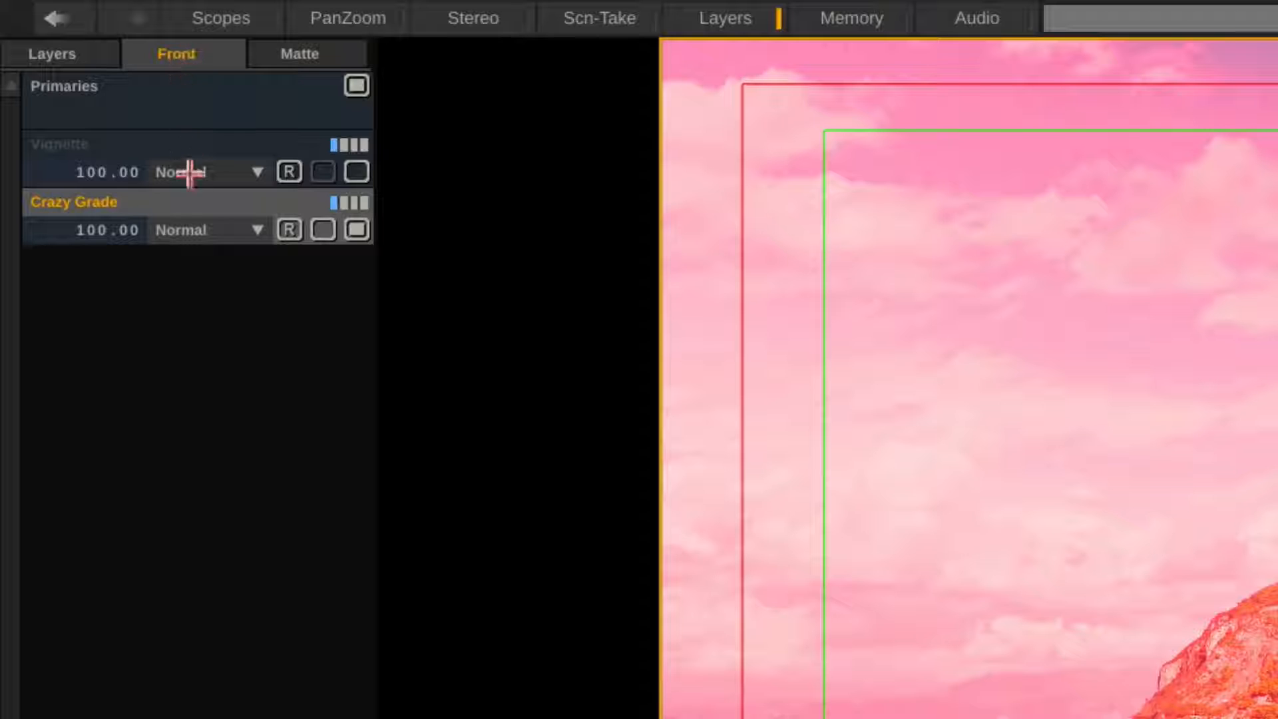
pyautogui.click(213, 226)
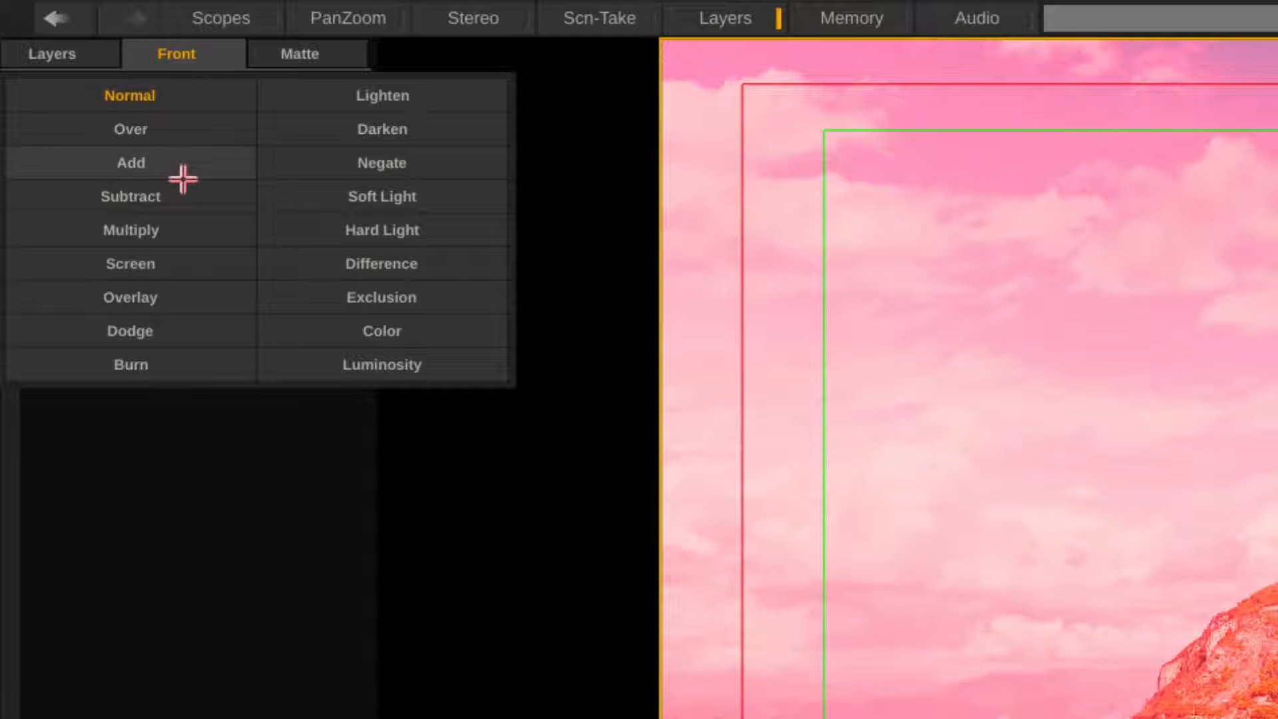
pyautogui.click(177, 297)
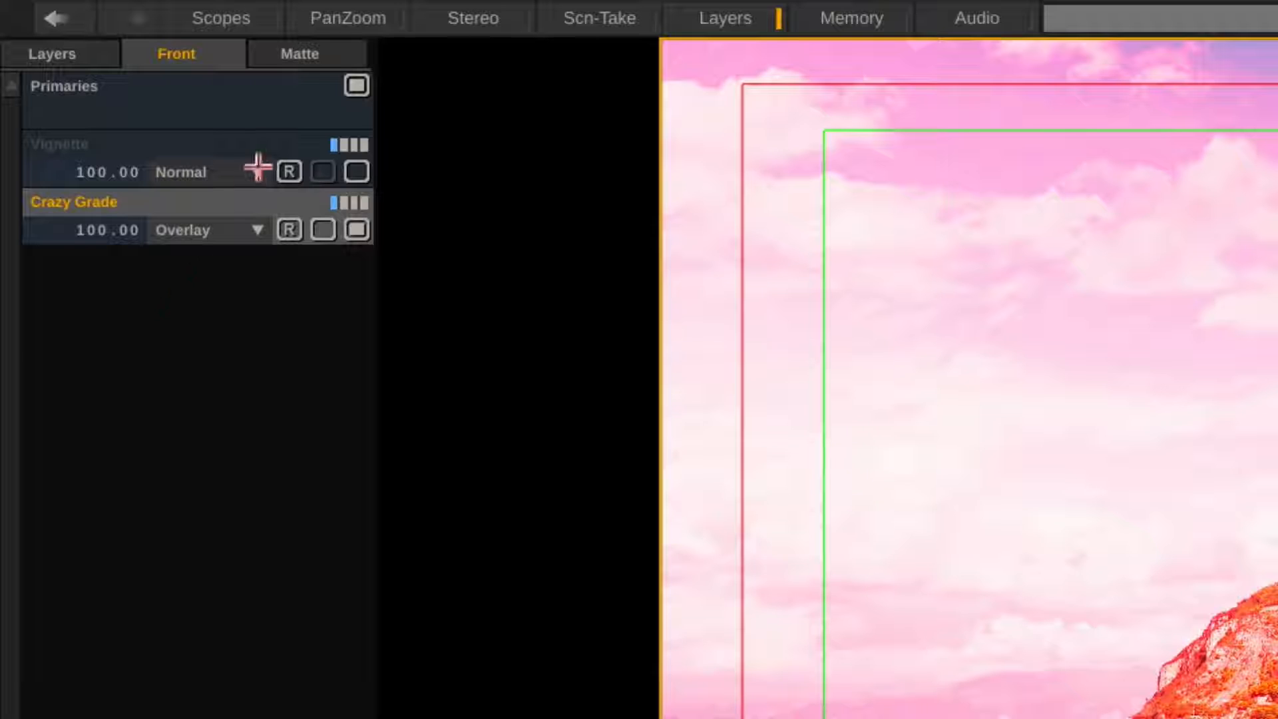
# Open the Crazy Grade layer's matte mode options and close them without changing the mode
pyautogui.click(310, 50)
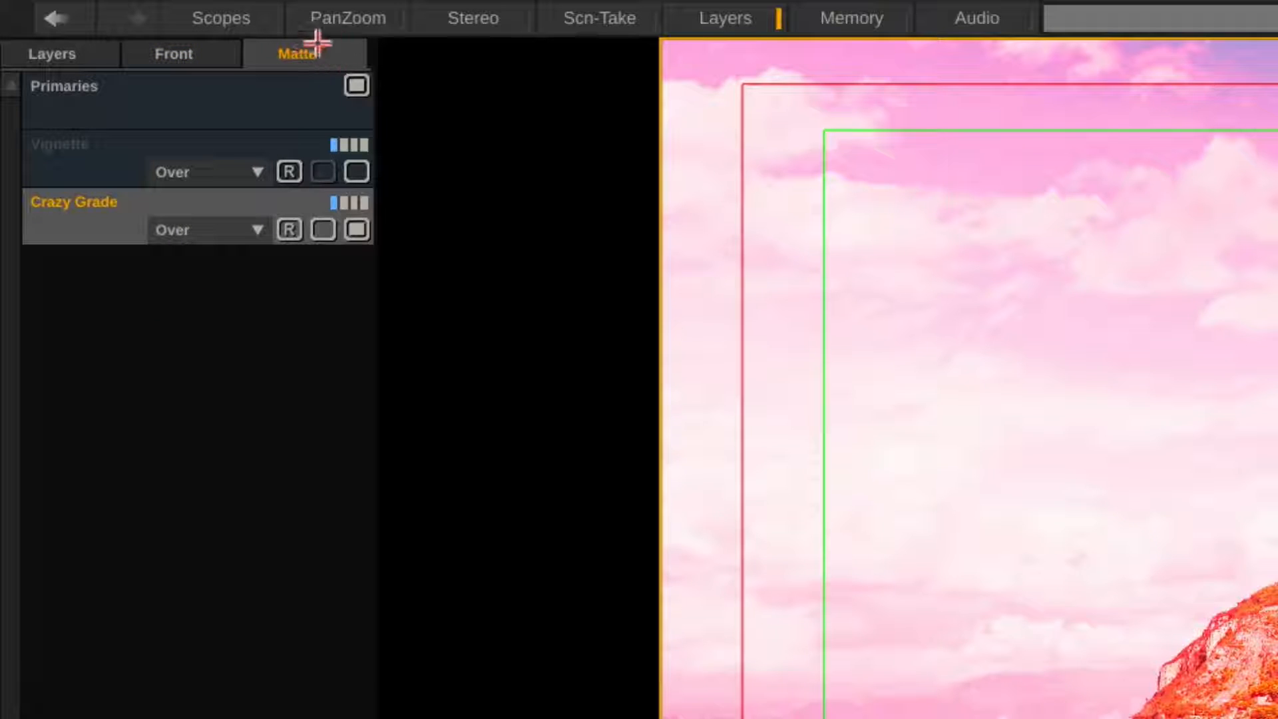
pyautogui.click(226, 224)
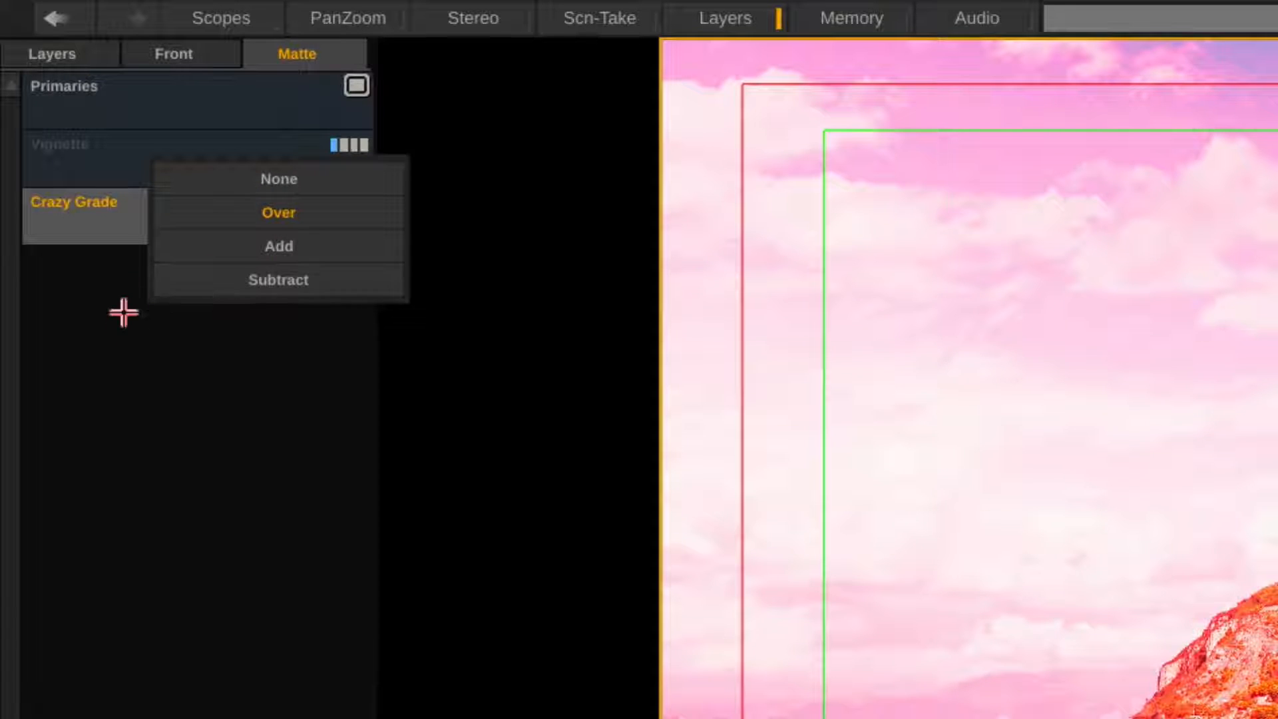
pyautogui.click(262, 371)
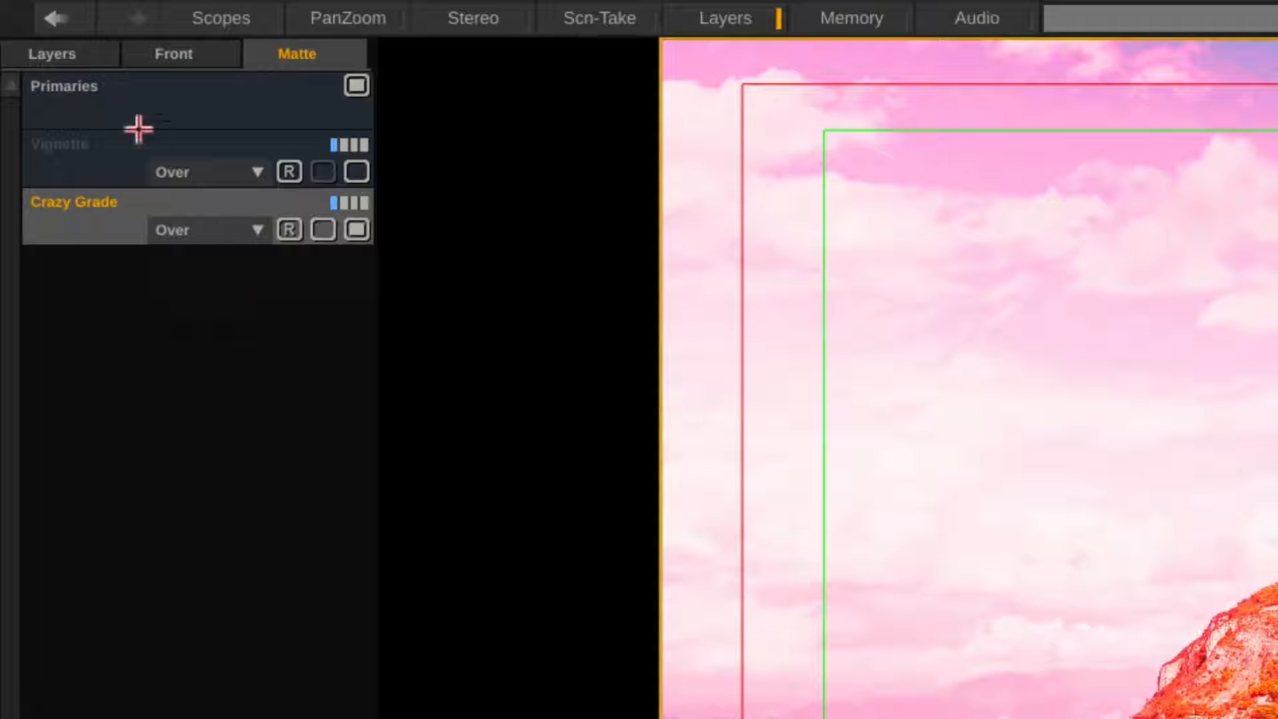
# Toggle the Crazy Grade layer's recursive mode, then delete the Crazy Grade and Vignette layers
pyautogui.click(57, 53)
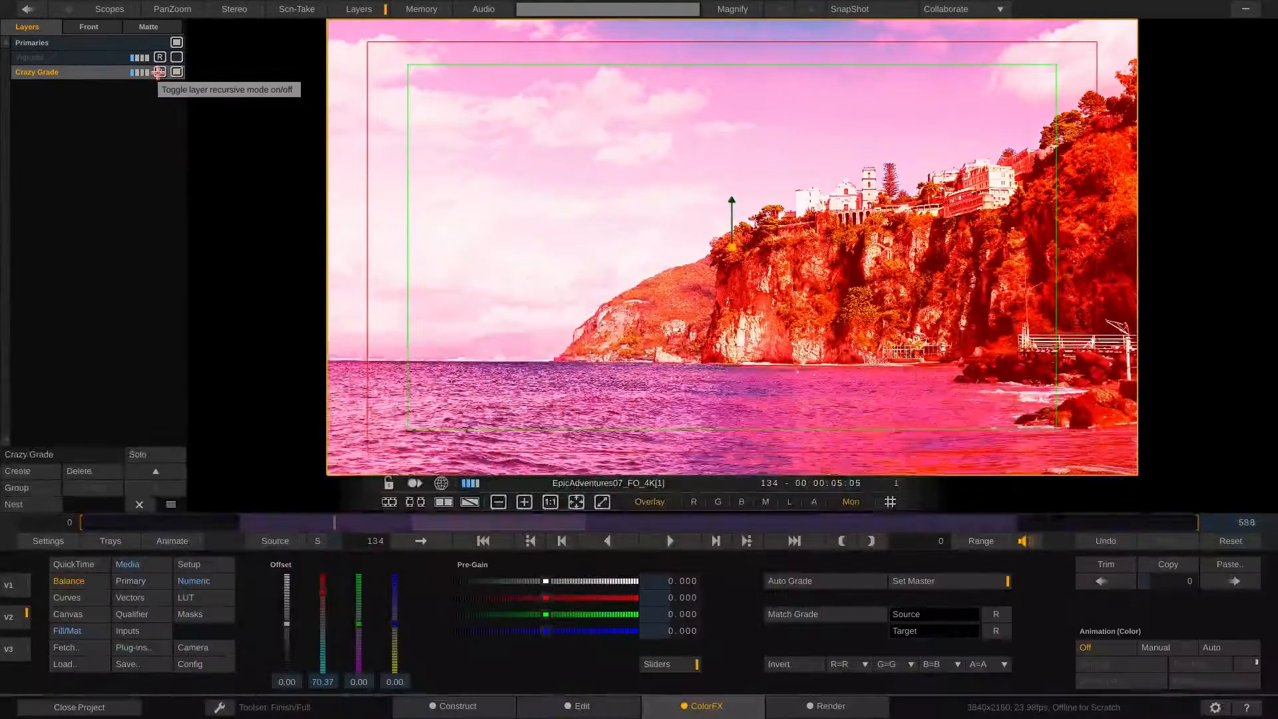
pyautogui.click(160, 72)
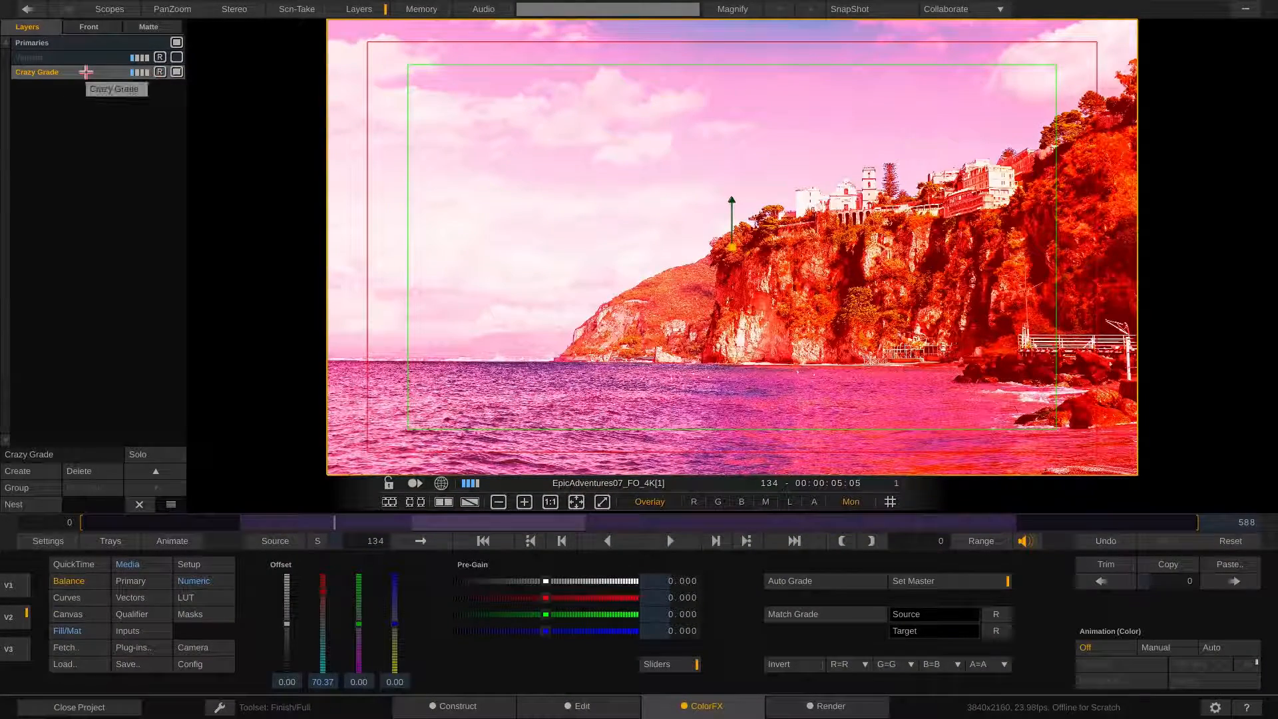
pyautogui.click(88, 58)
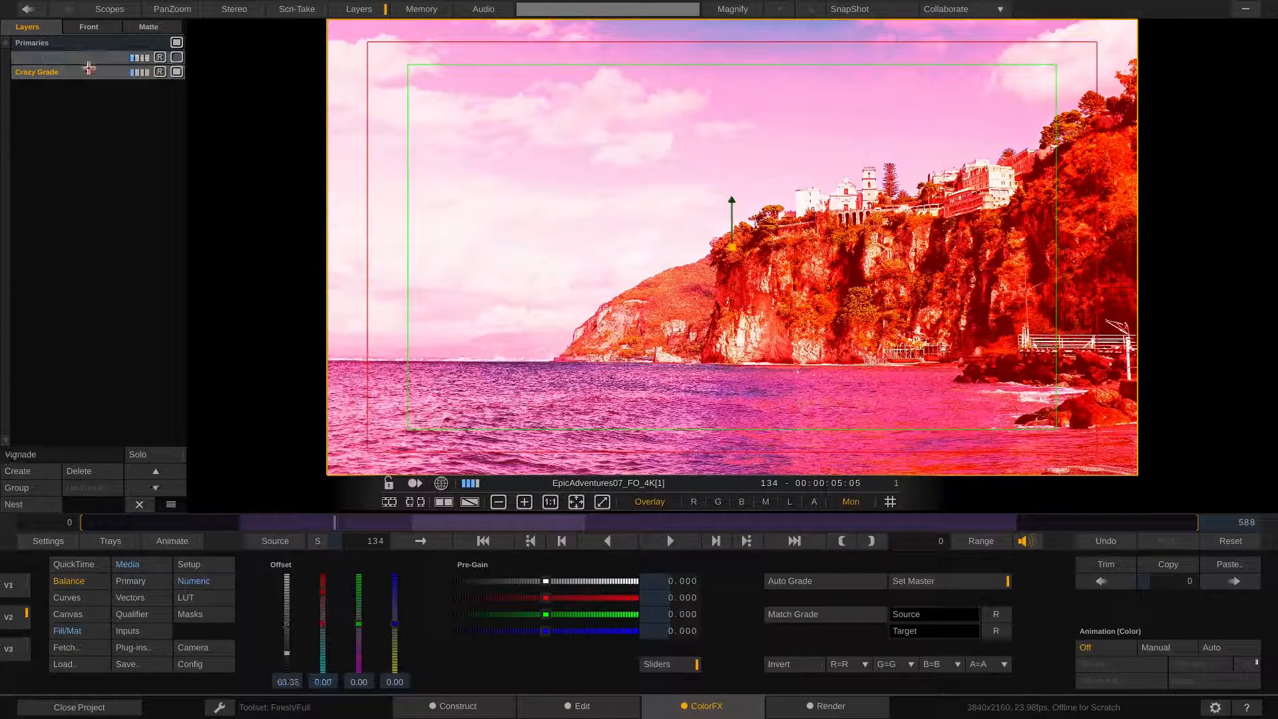
pyautogui.click(92, 471)
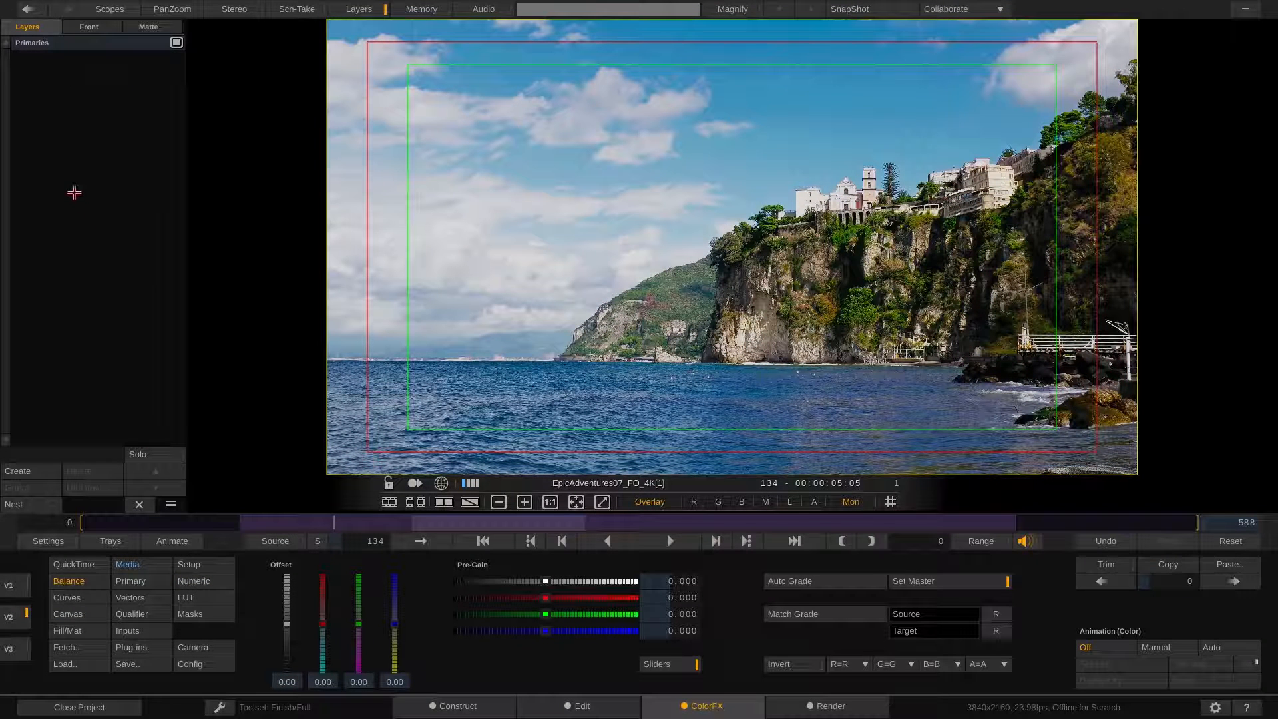
# Create a new layer and name it Primary Colors
pyautogui.click(30, 472)
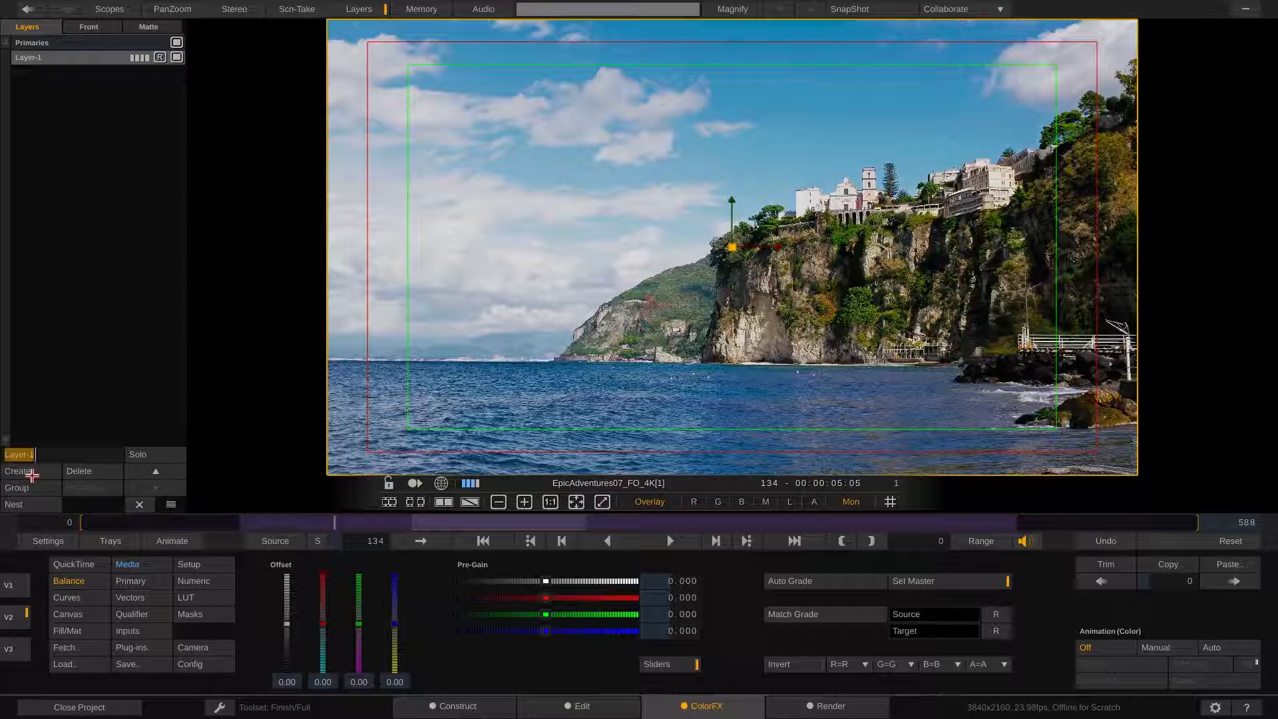
pyautogui.write('Rr')
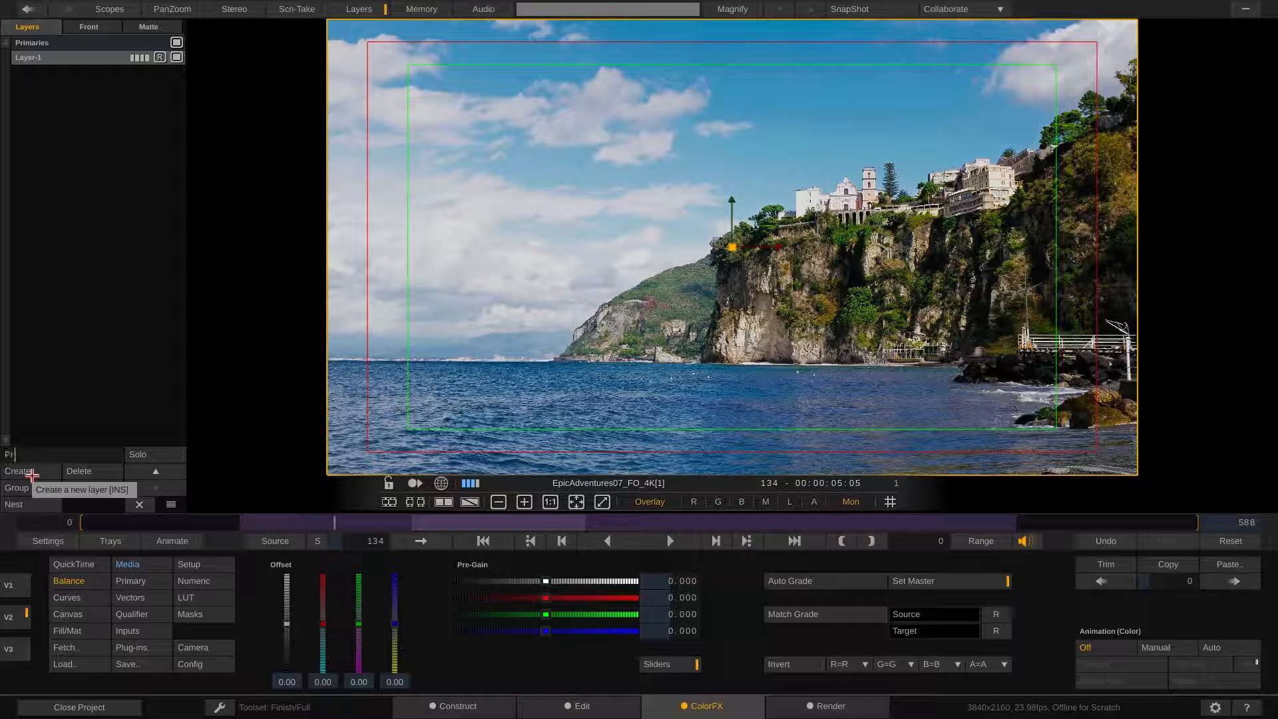
pyautogui.write('imary Colors')
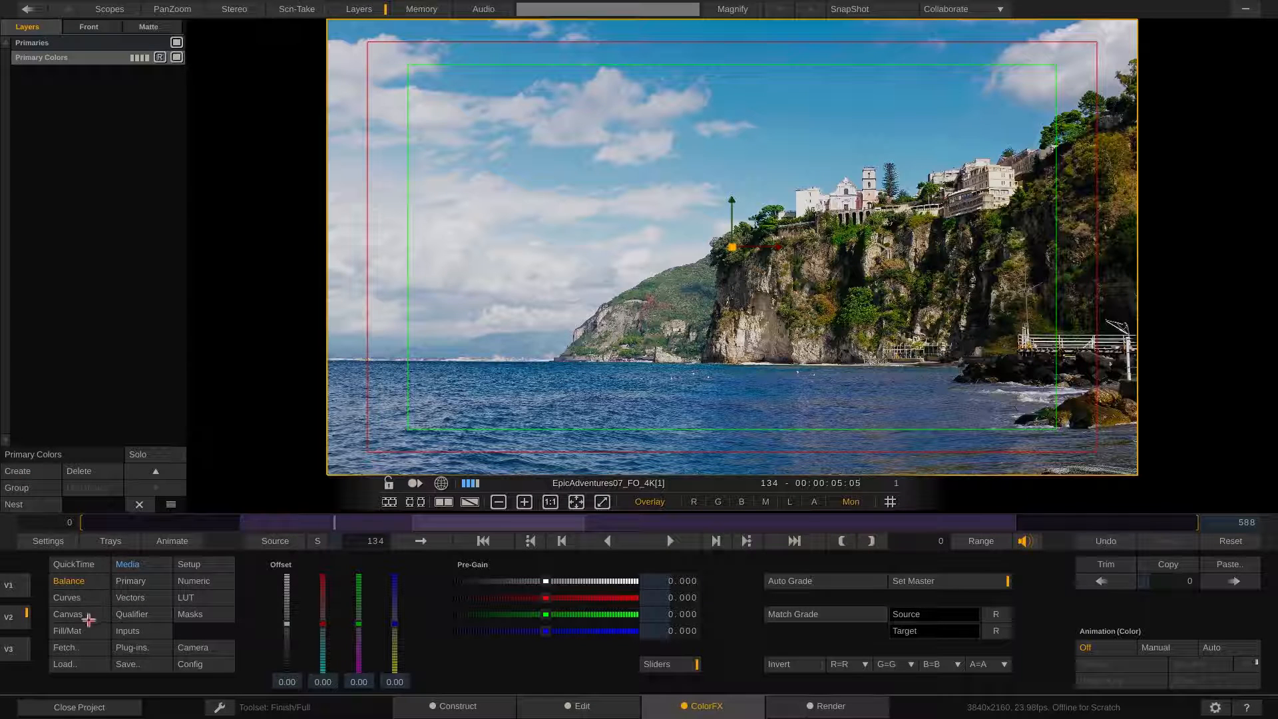
# Give the layer a circle canvas shape, scaled to about 49% and placed in the upper left of the frame
pyautogui.click(69, 614)
pyautogui.click(344, 565)
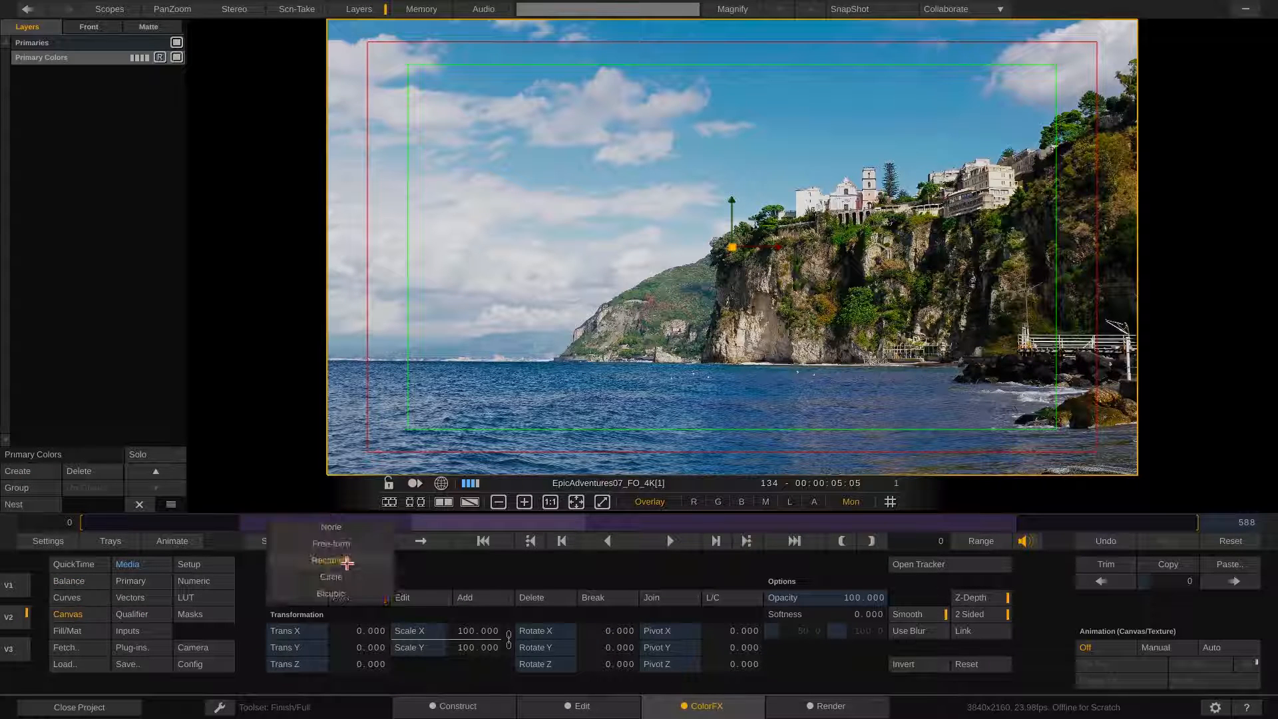
pyautogui.click(345, 577)
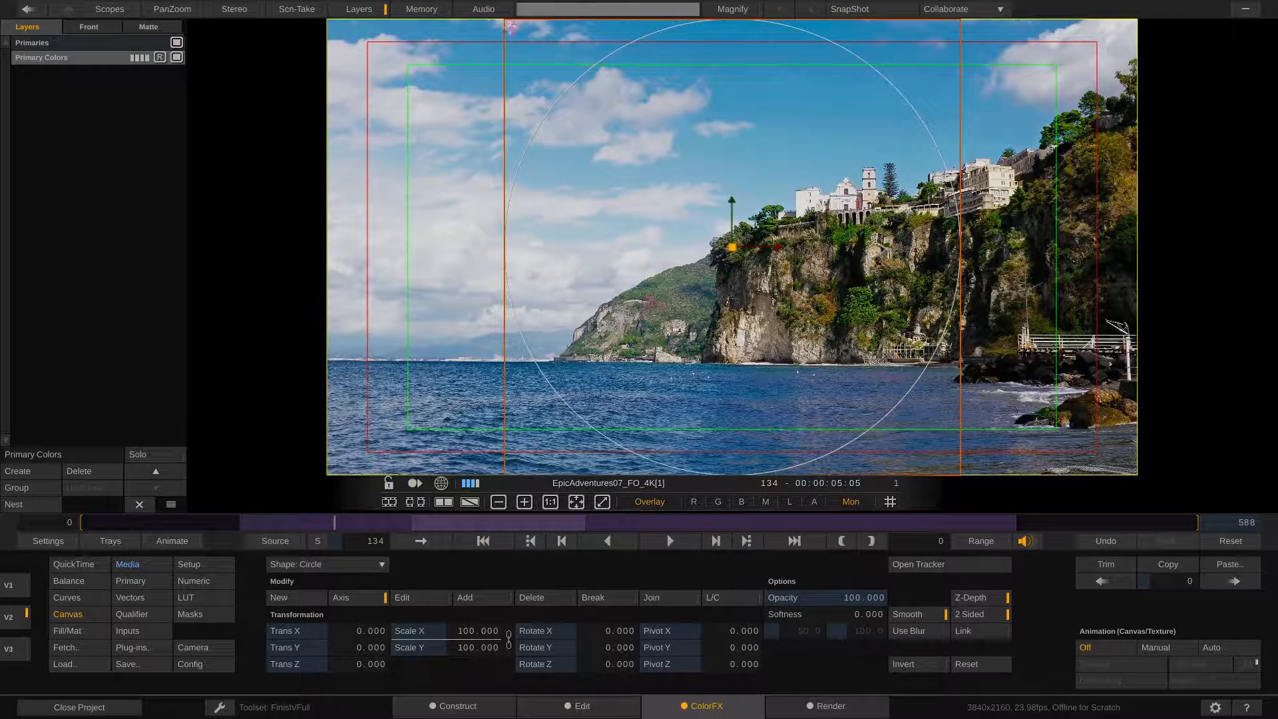
pyautogui.moveTo(538, 58); pyautogui.dragTo(485, 67)
pyautogui.moveTo(4, 339)
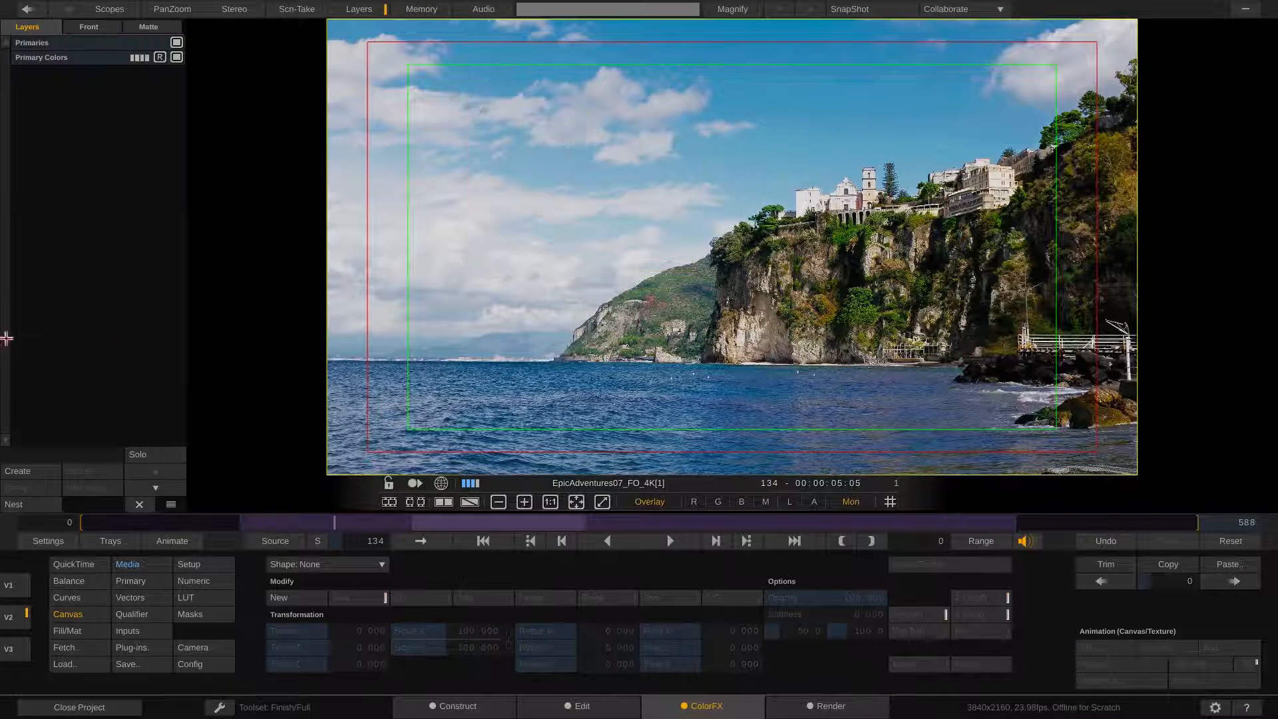
pyautogui.click(60, 60)
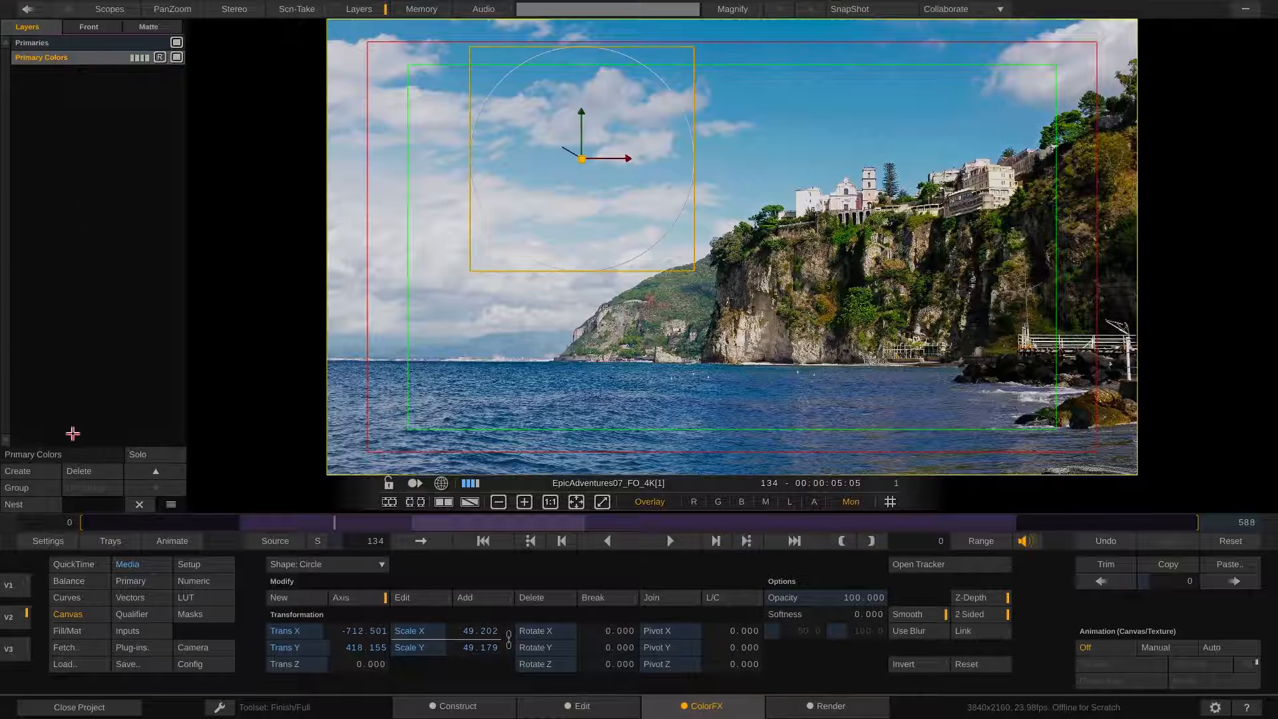
# Rename the layer Red and raise its red offset to about 76
pyautogui.click(6, 444)
pyautogui.write('Red')
pyautogui.press('Return')
pyautogui.click(76, 582)
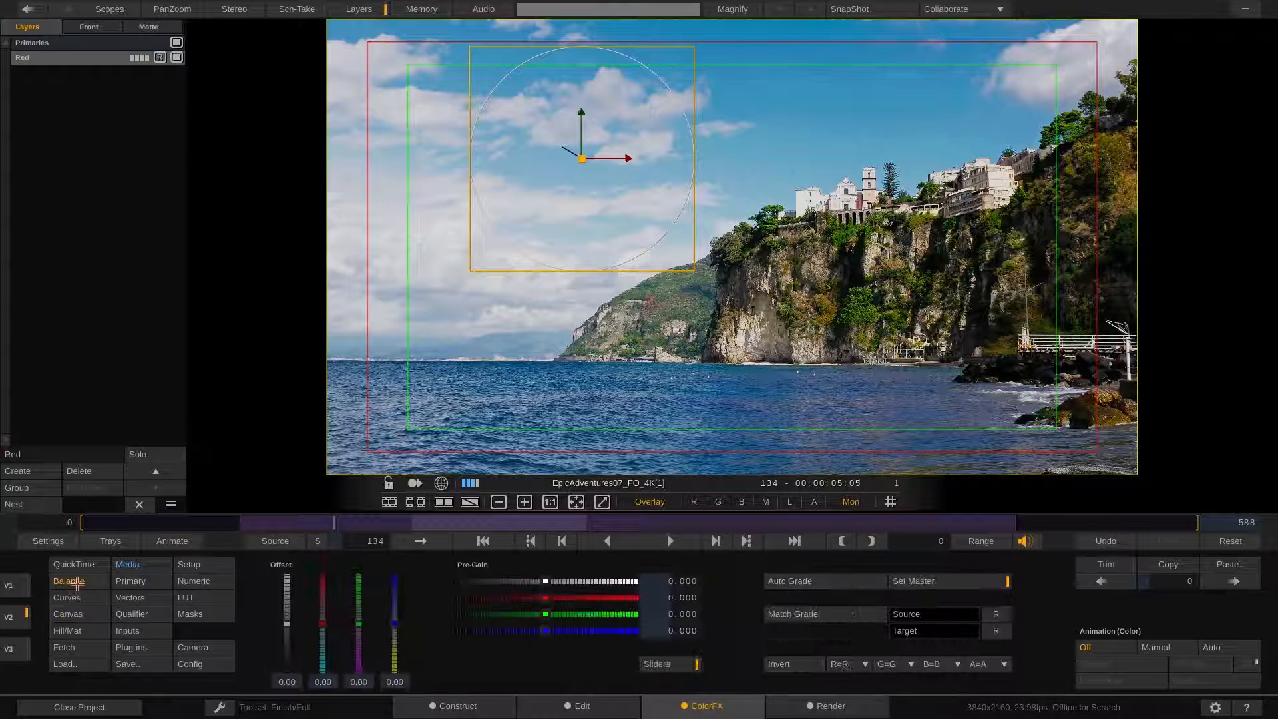
pyautogui.moveTo(323, 624); pyautogui.dragTo(324, 588)
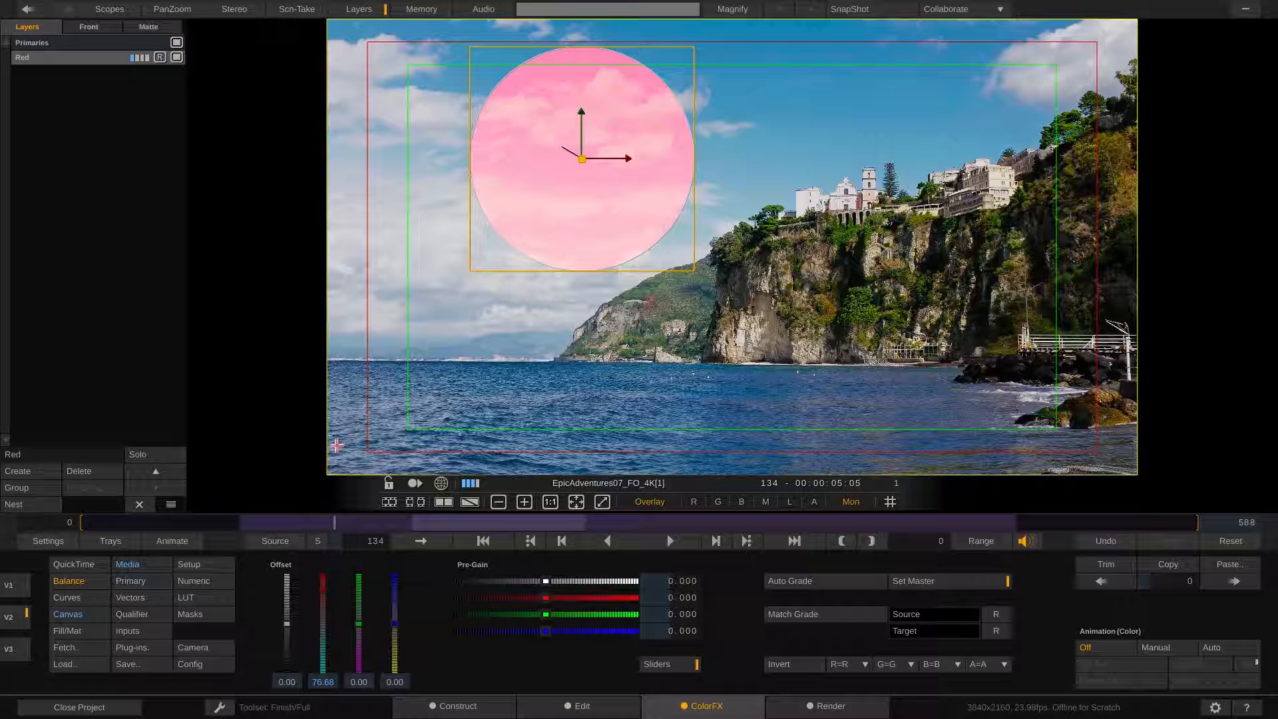
# Create a layer named Blue with a circle shape of about 48% scale in the lower right of the frame
pyautogui.click(41, 472)
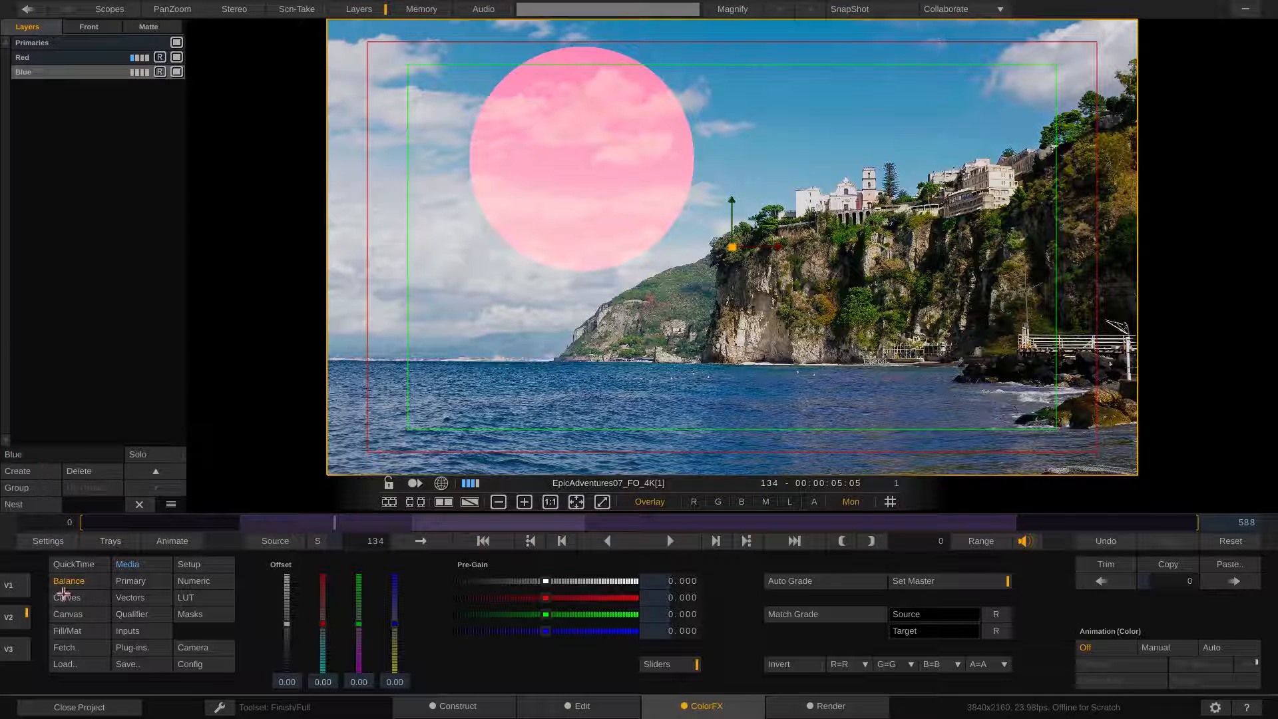
pyautogui.click(65, 614)
pyautogui.click(319, 564)
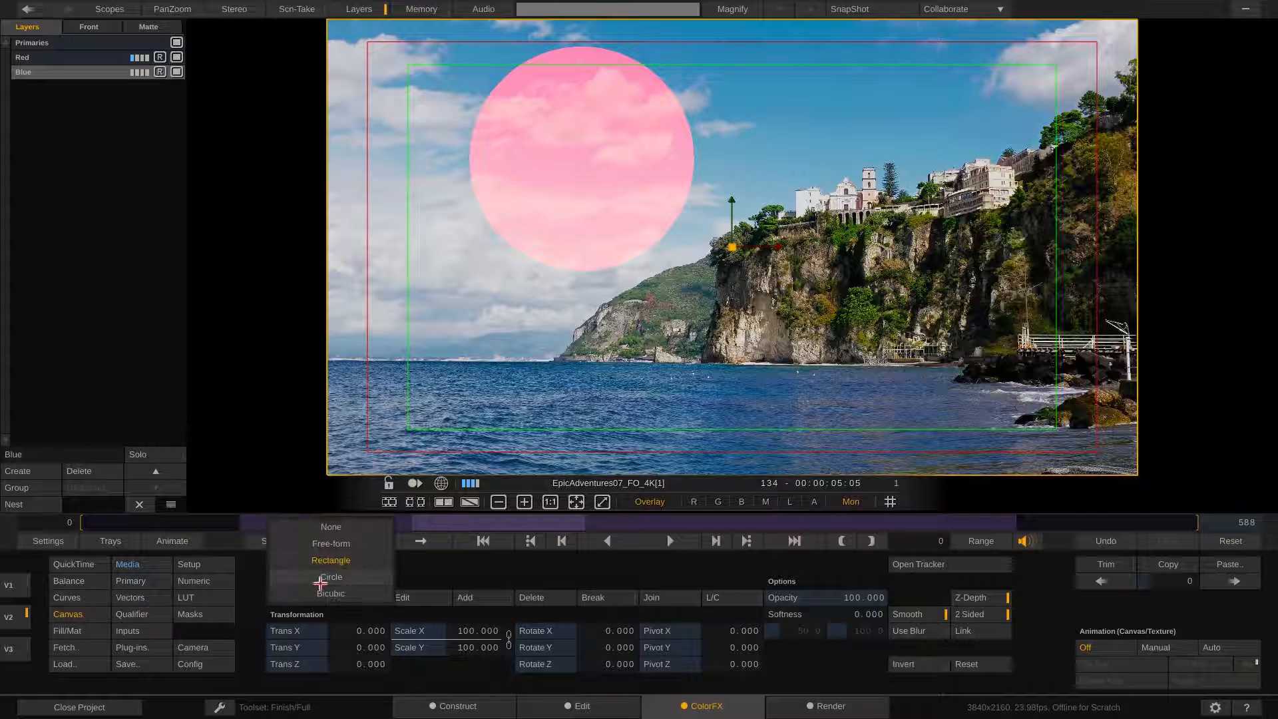
pyautogui.click(286, 585)
pyautogui.moveTo(505, 20); pyautogui.dragTo(740, 262)
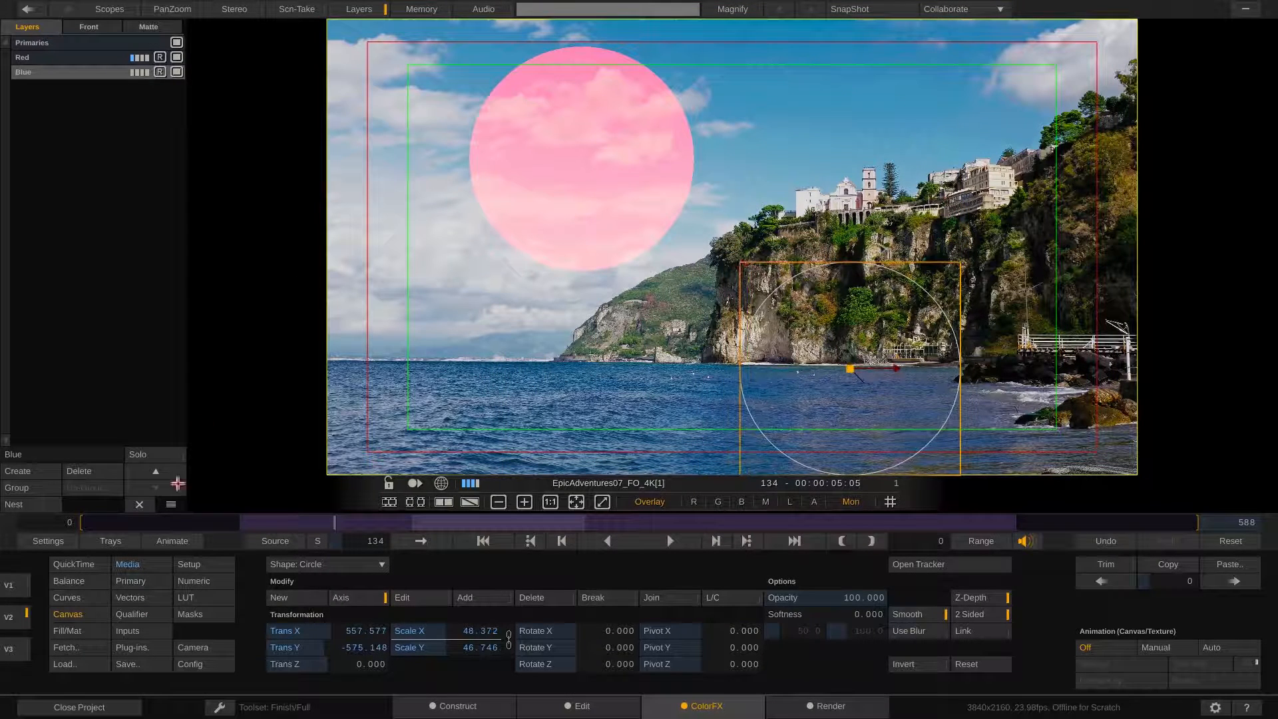
# Raise the Blue layer's blue offset to about 90 and move its circle to the upper middle, overlapping the red one
pyautogui.click(70, 580)
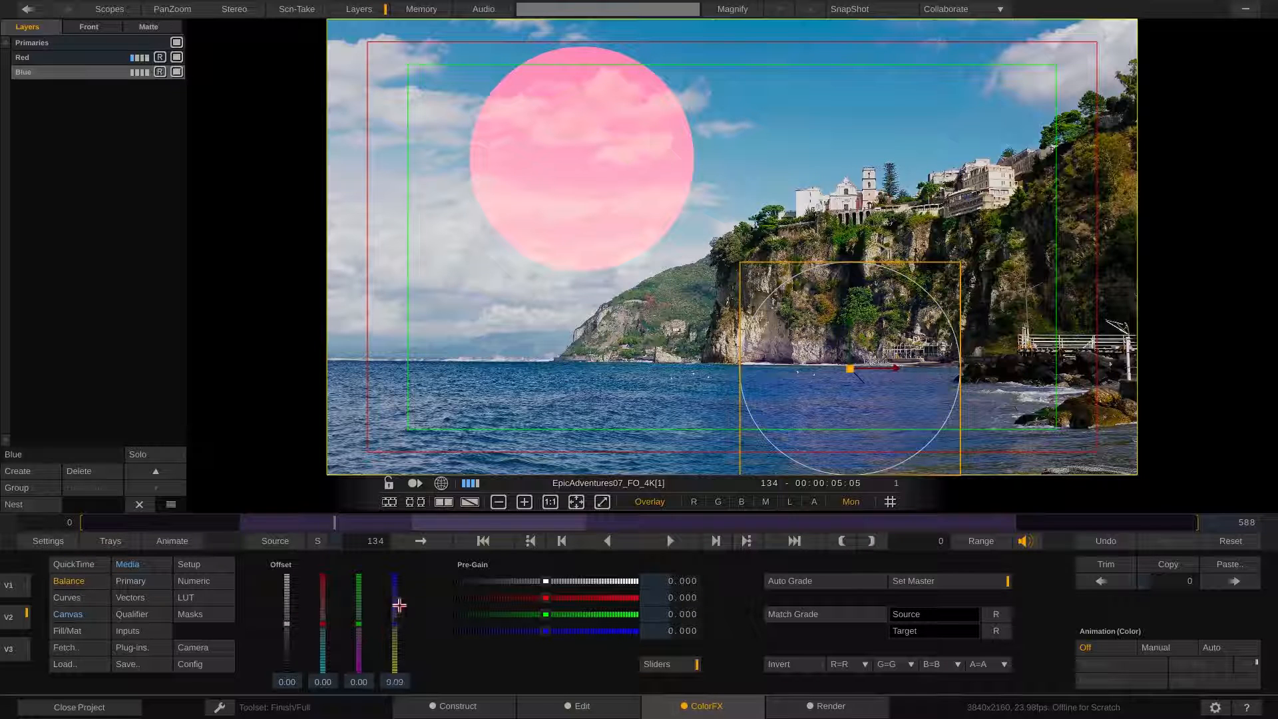
pyautogui.moveTo(393, 602); pyautogui.dragTo(398, 569)
pyautogui.moveTo(765, 285); pyautogui.dragTo(671, 77)
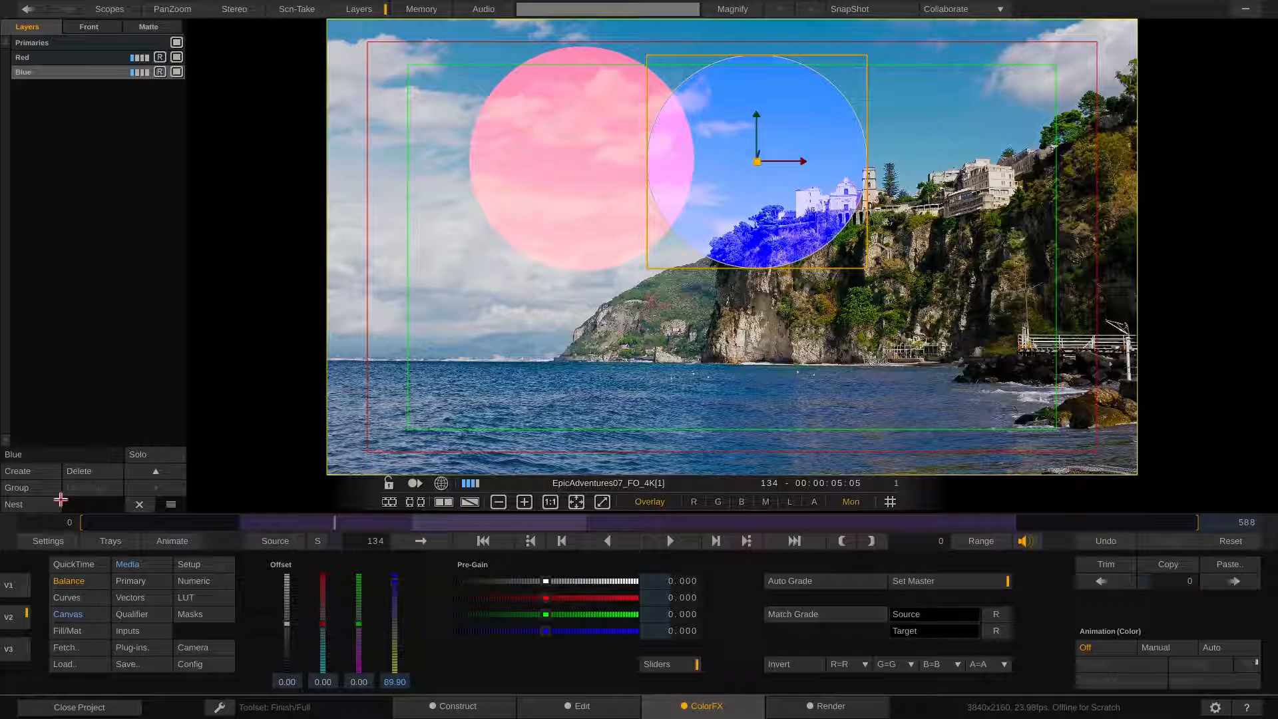
# Create a layer named Green with a circle shape of about 48% scale in the lower right of the frame
pyautogui.click(41, 470)
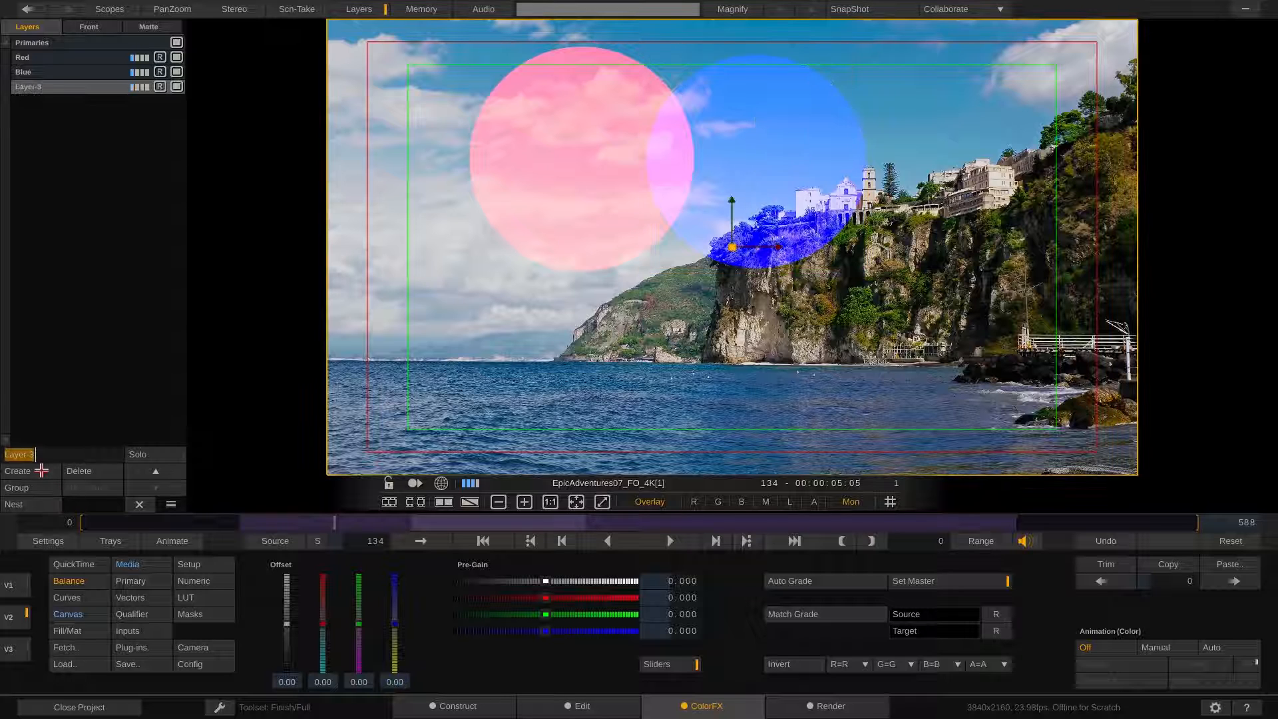
pyautogui.write('Green')
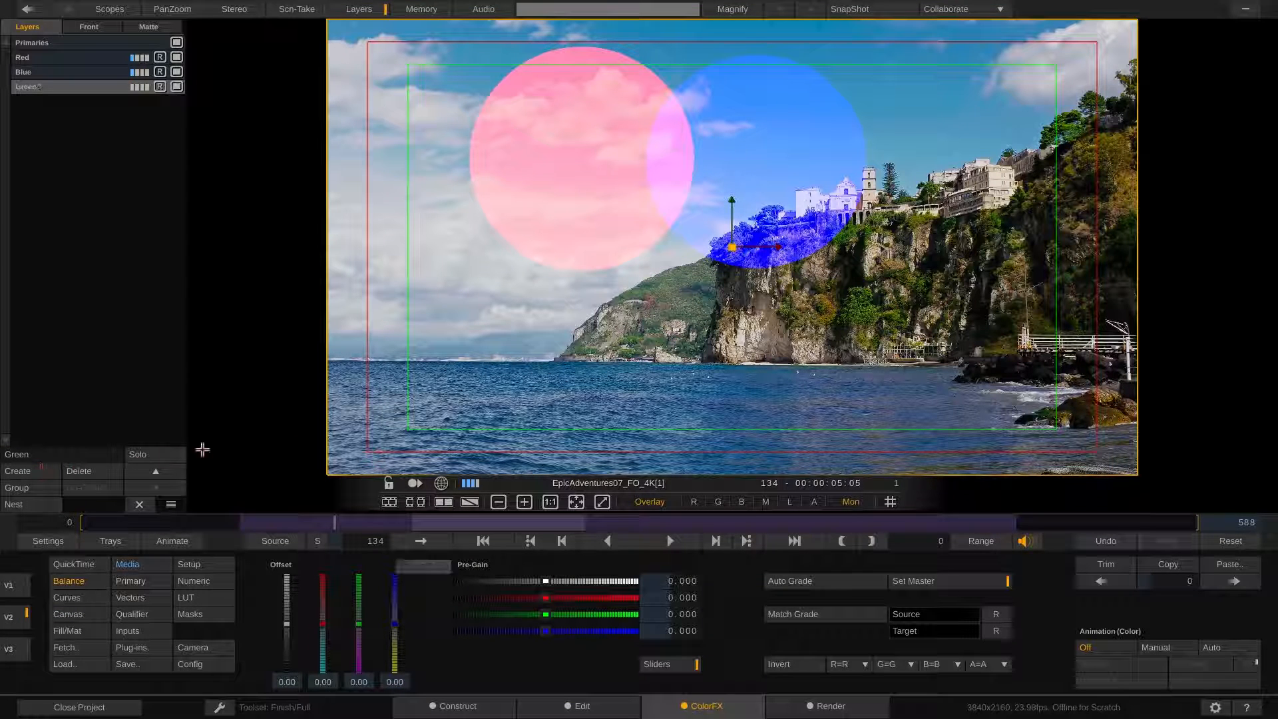
pyautogui.click(70, 614)
pyautogui.click(331, 564)
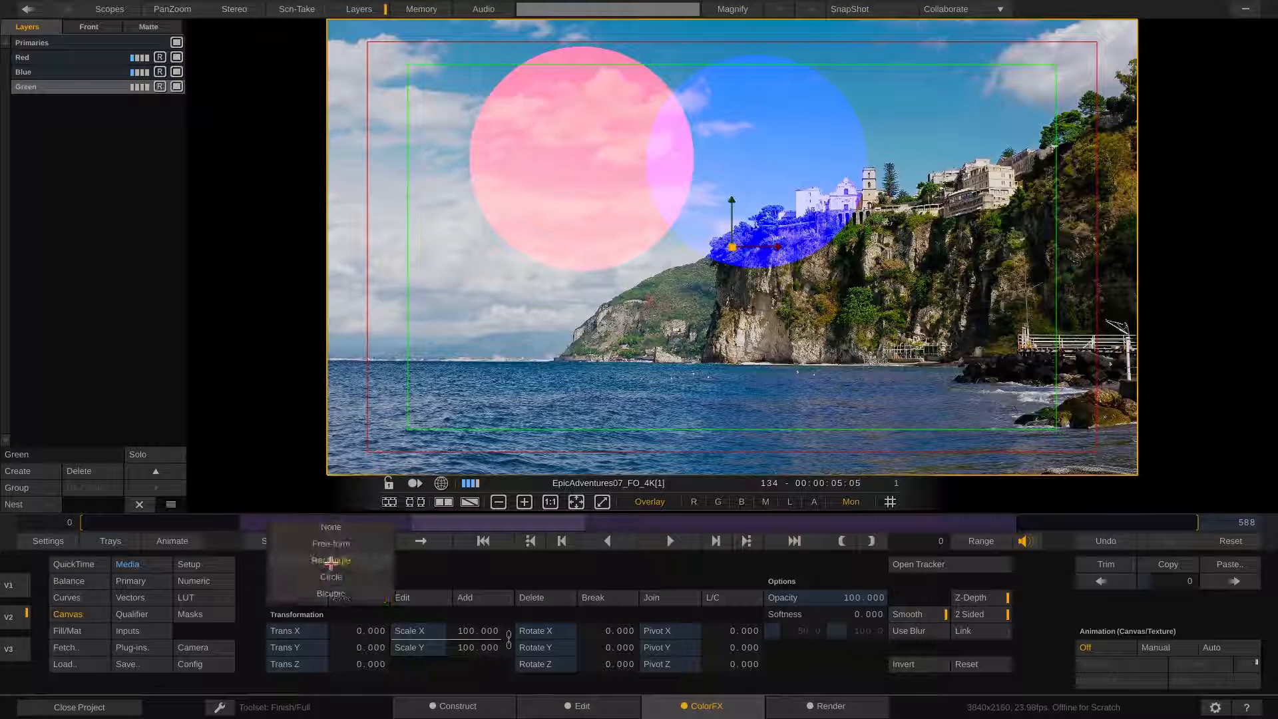
pyautogui.click(331, 576)
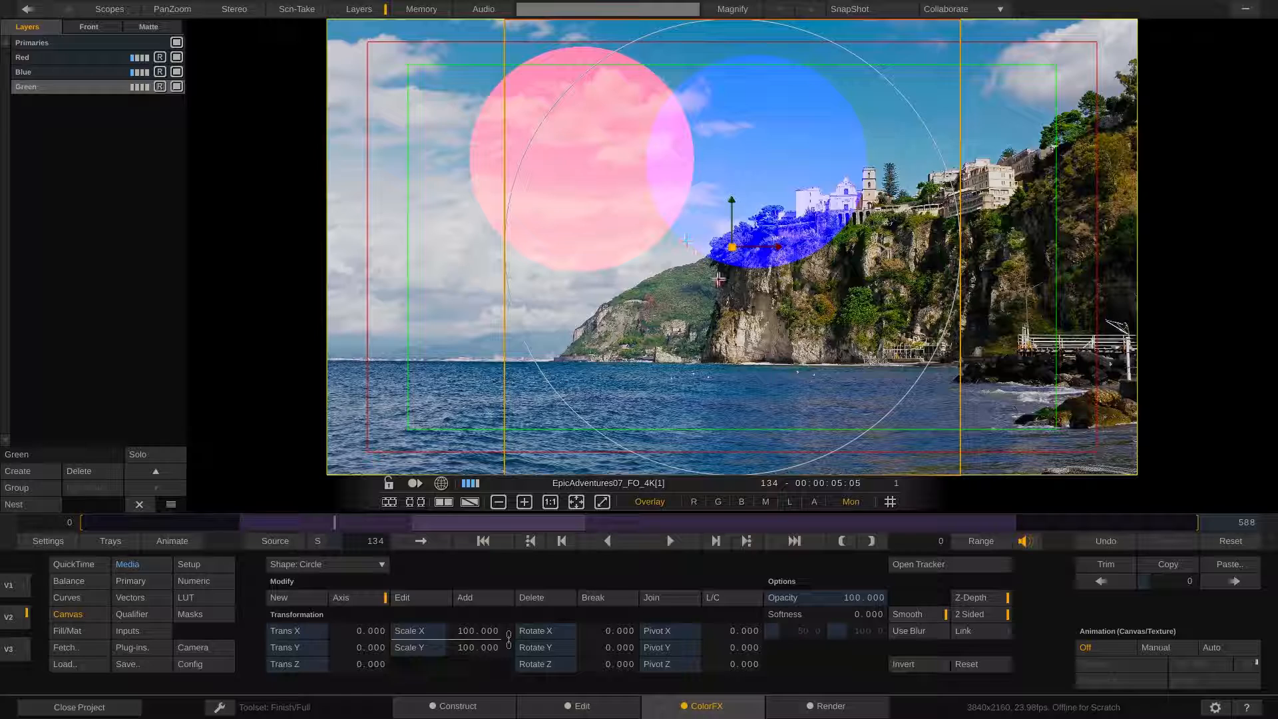
pyautogui.moveTo(505, 30); pyautogui.dragTo(753, 291)
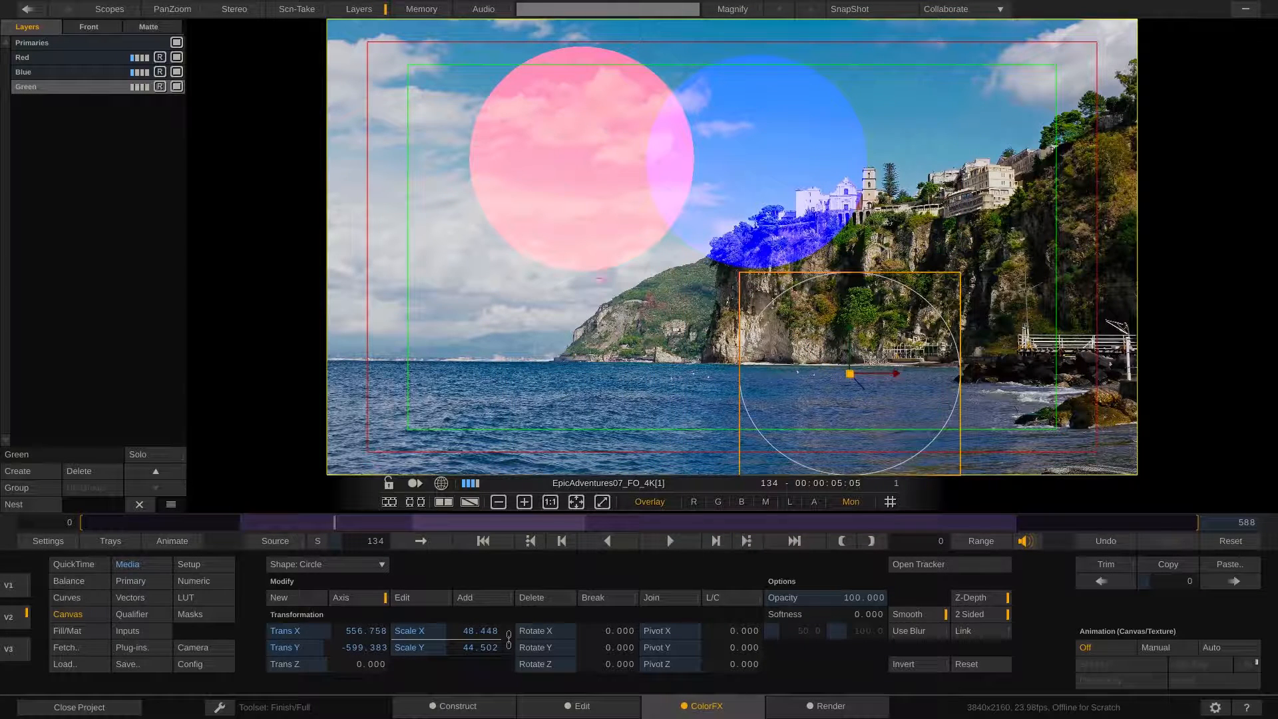
# Raise the Green layer's green offset to about 82 and move its circle to the centre, overlapping both other circles
pyautogui.click(66, 582)
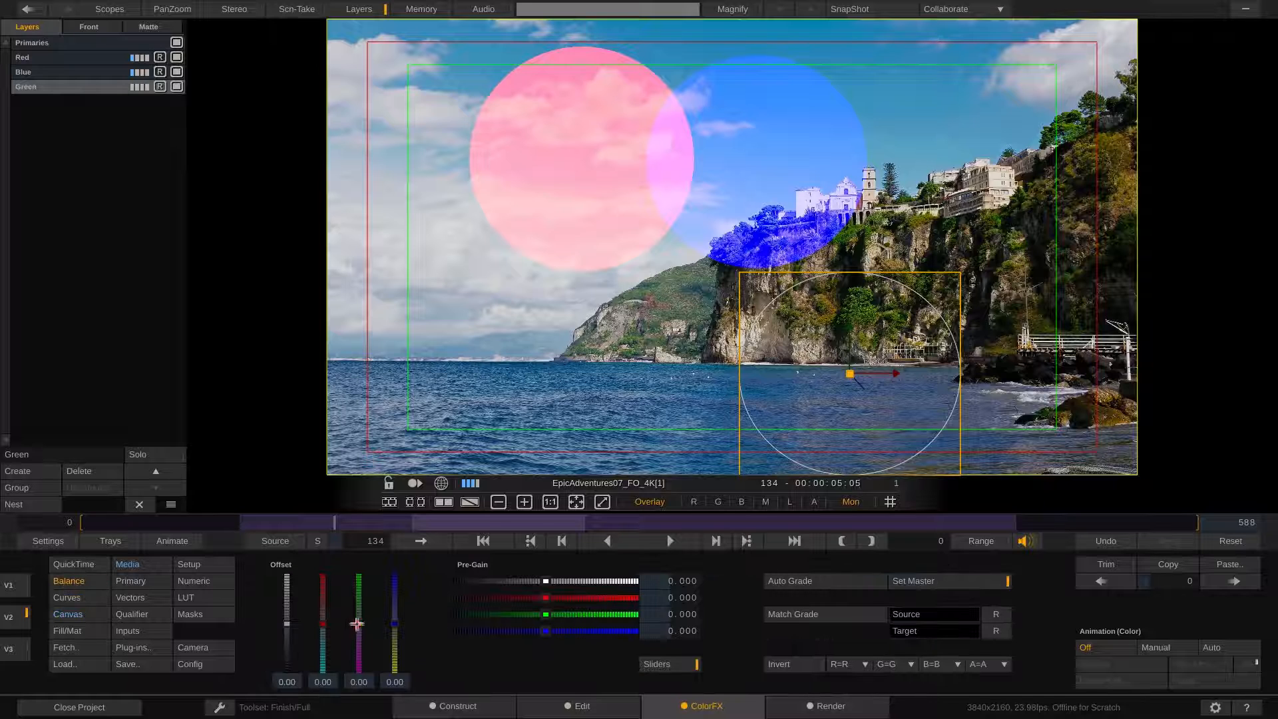
pyautogui.moveTo(359, 623); pyautogui.dragTo(359, 583)
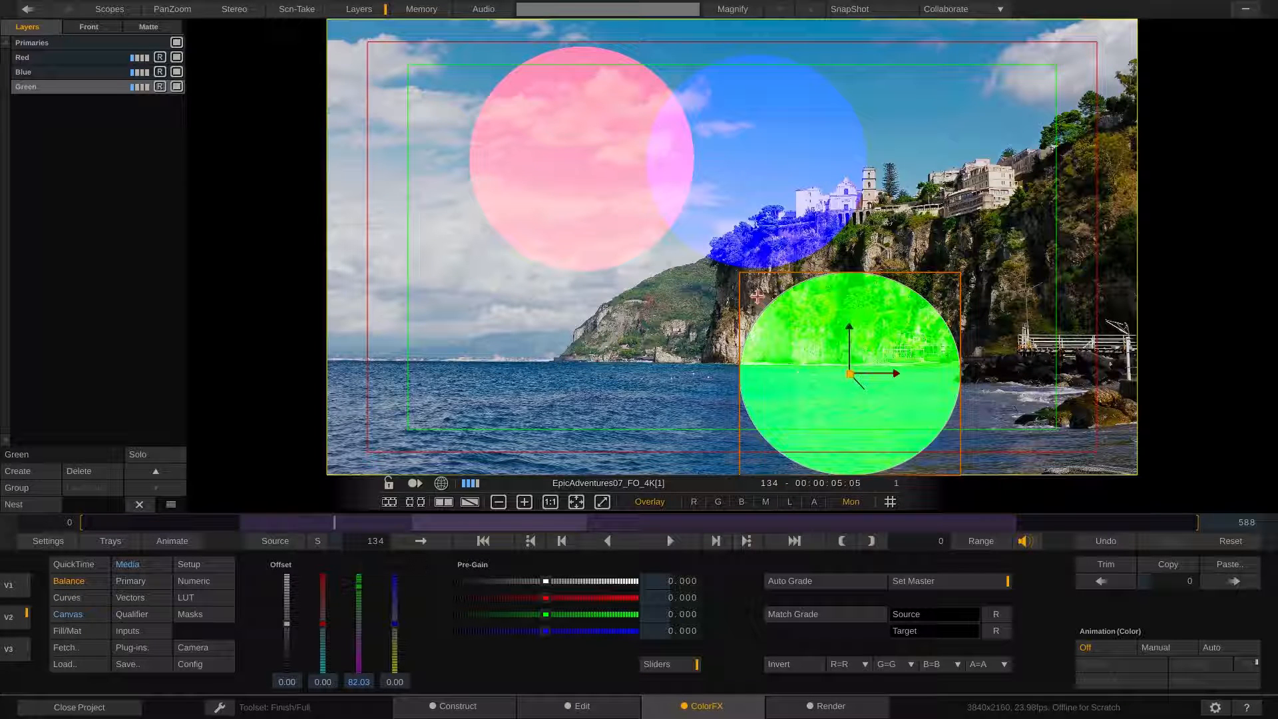
pyautogui.moveTo(746, 293); pyautogui.dragTo(625, 238)
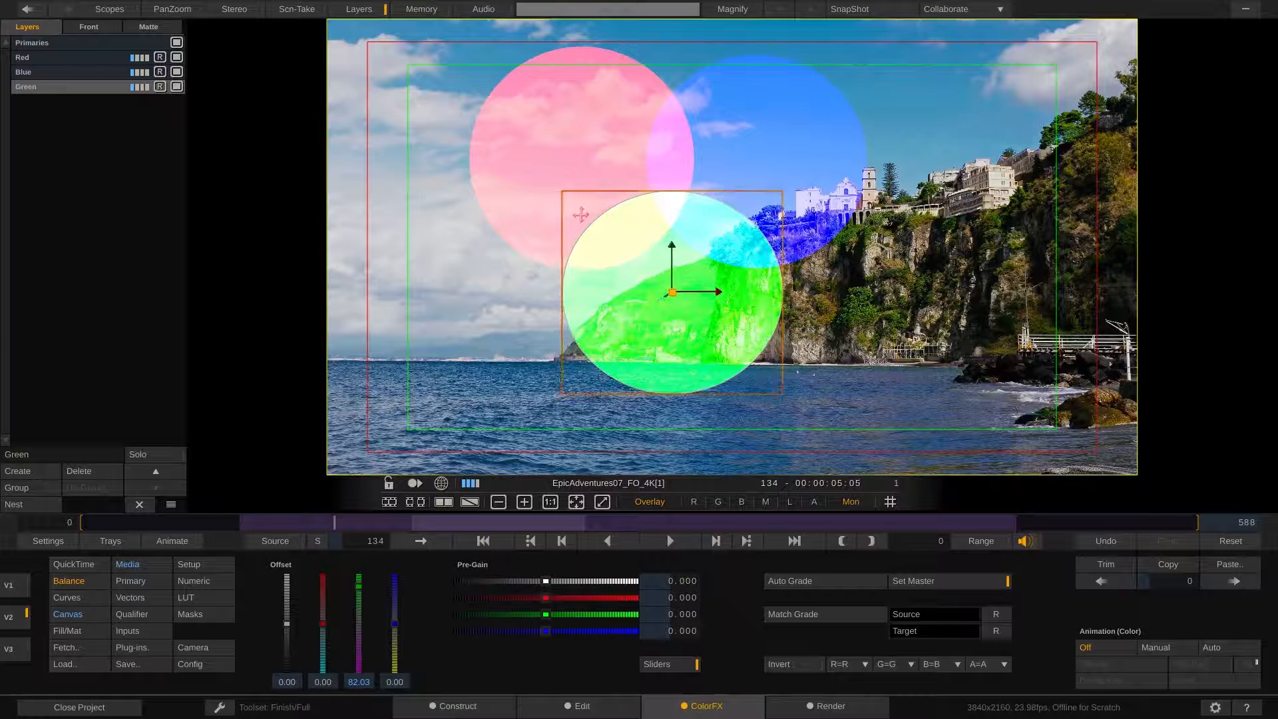
# Select the Blue layer, then the Red layer, and nudge the red offset slightly higher
pyautogui.click(45, 72)
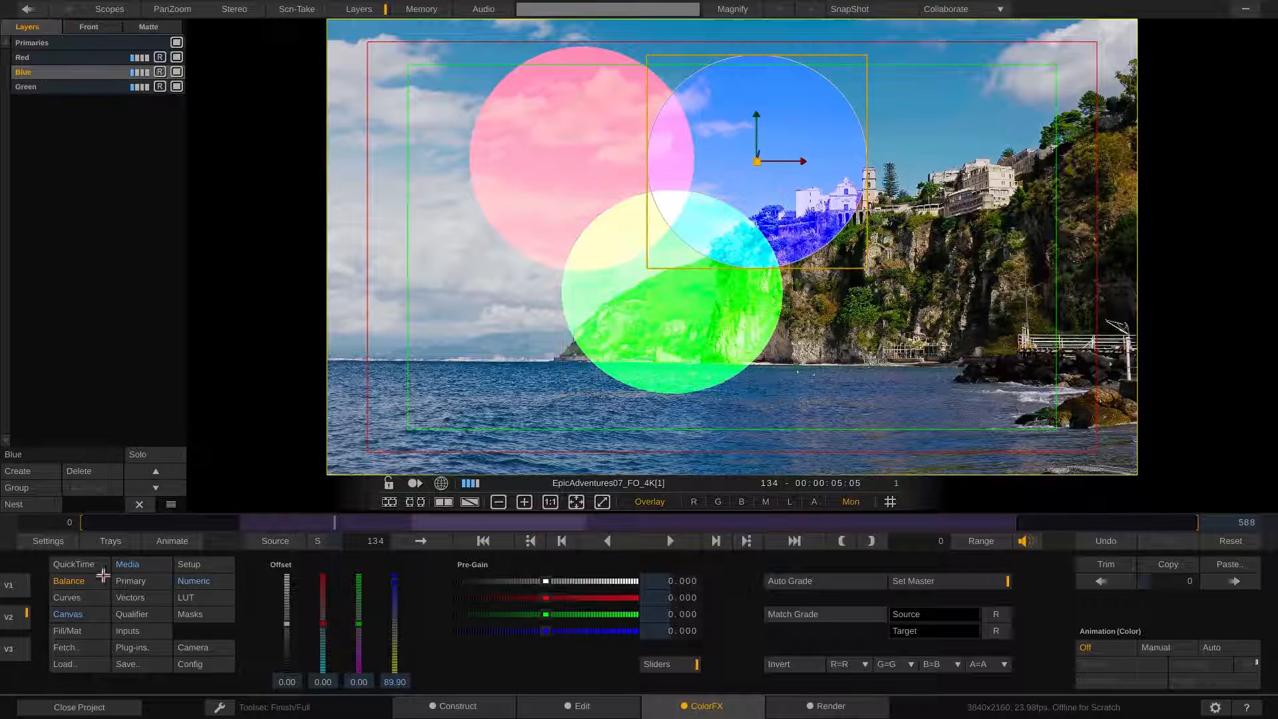
pyautogui.click(394, 577)
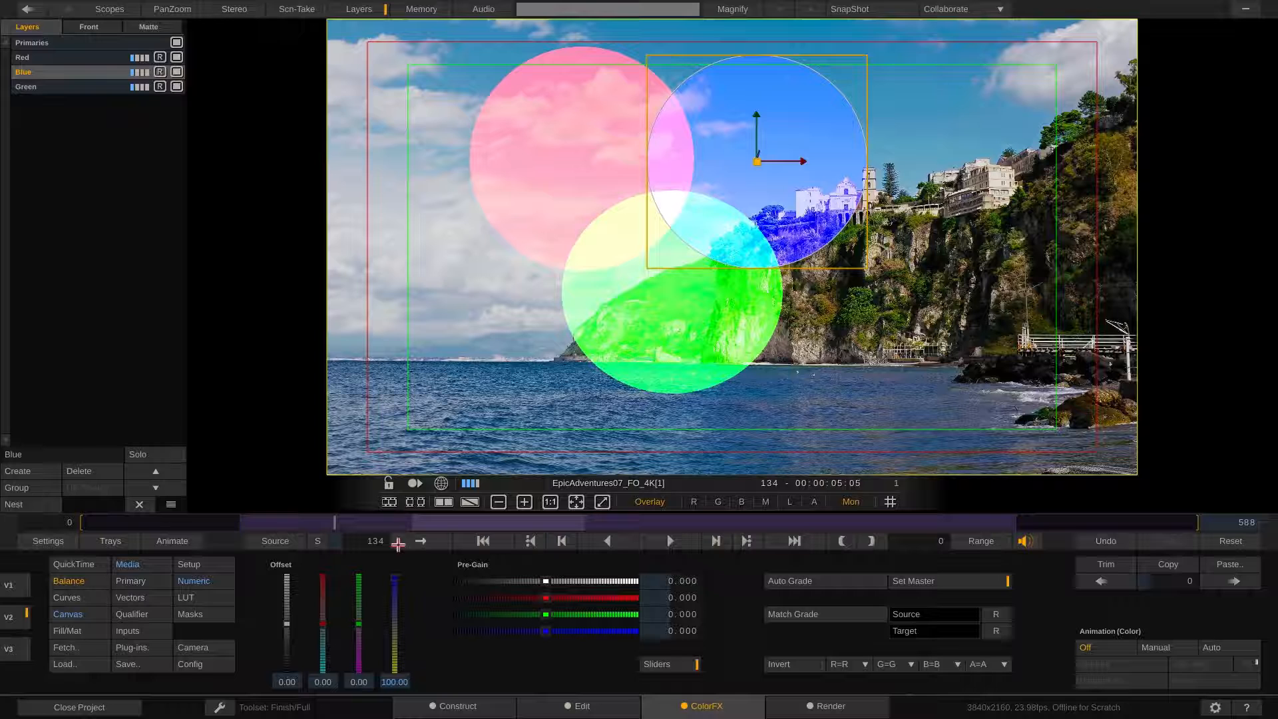
pyautogui.click(66, 57)
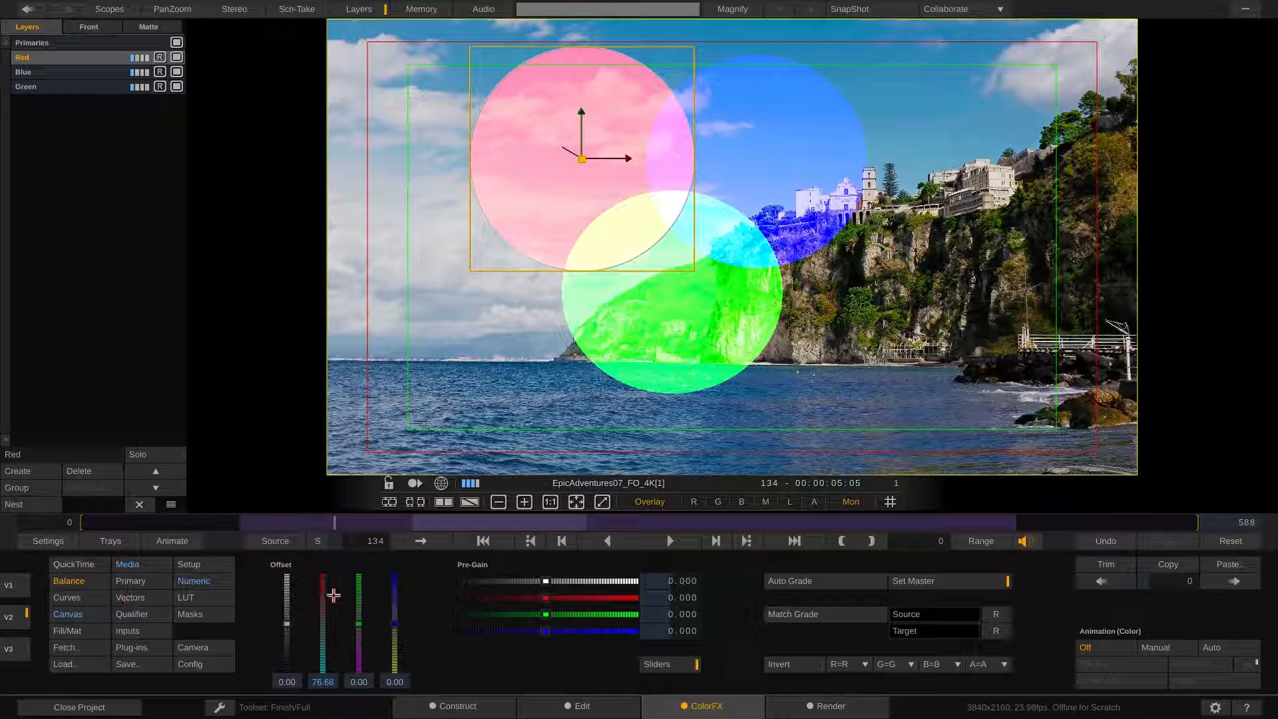
pyautogui.moveTo(333, 595); pyautogui.dragTo(327, 544)
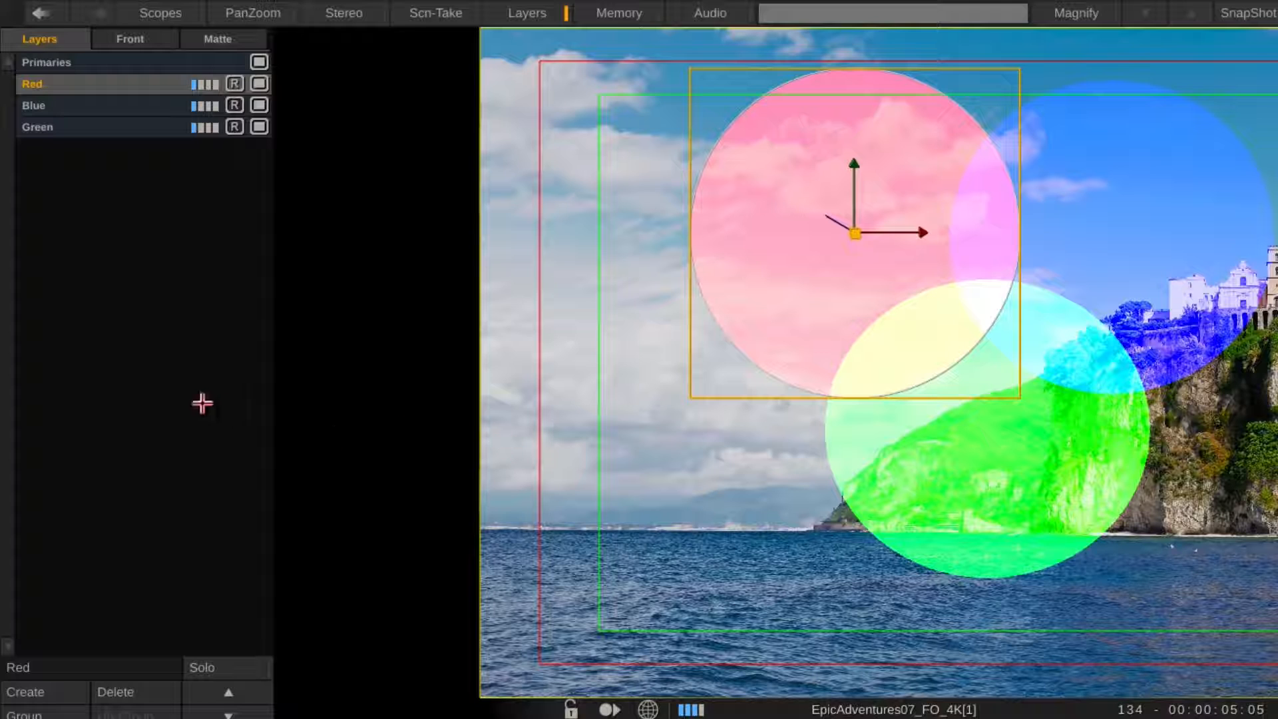
# Toggle recursive mode off for the Green and Blue layers to compare how the circles blend
pyautogui.click(566, 432)
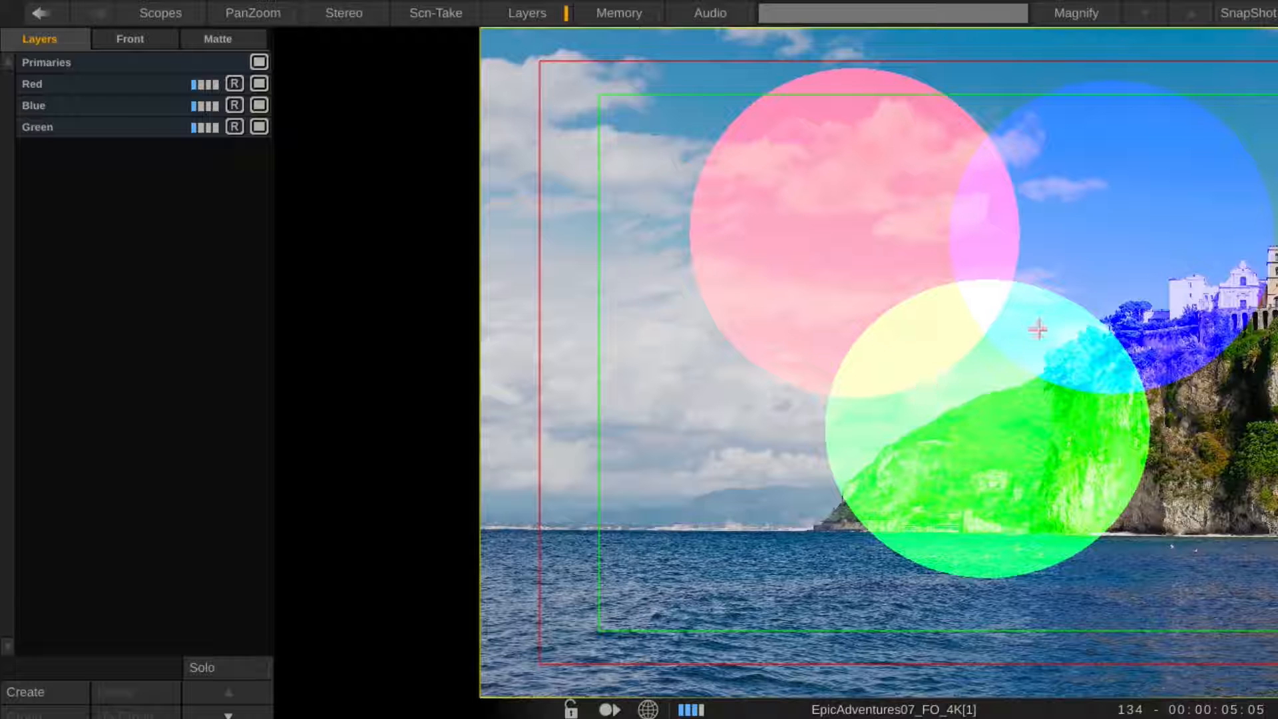
pyautogui.click(236, 126)
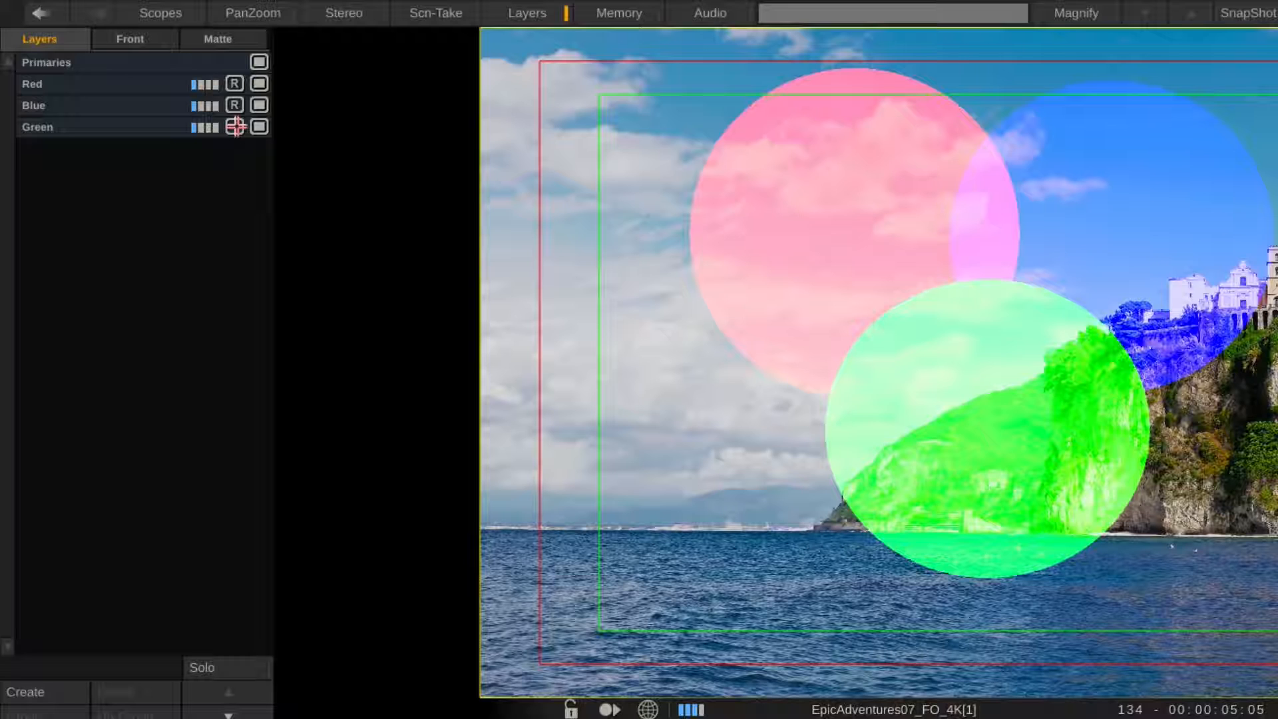
pyautogui.click(235, 127)
pyautogui.click(235, 106)
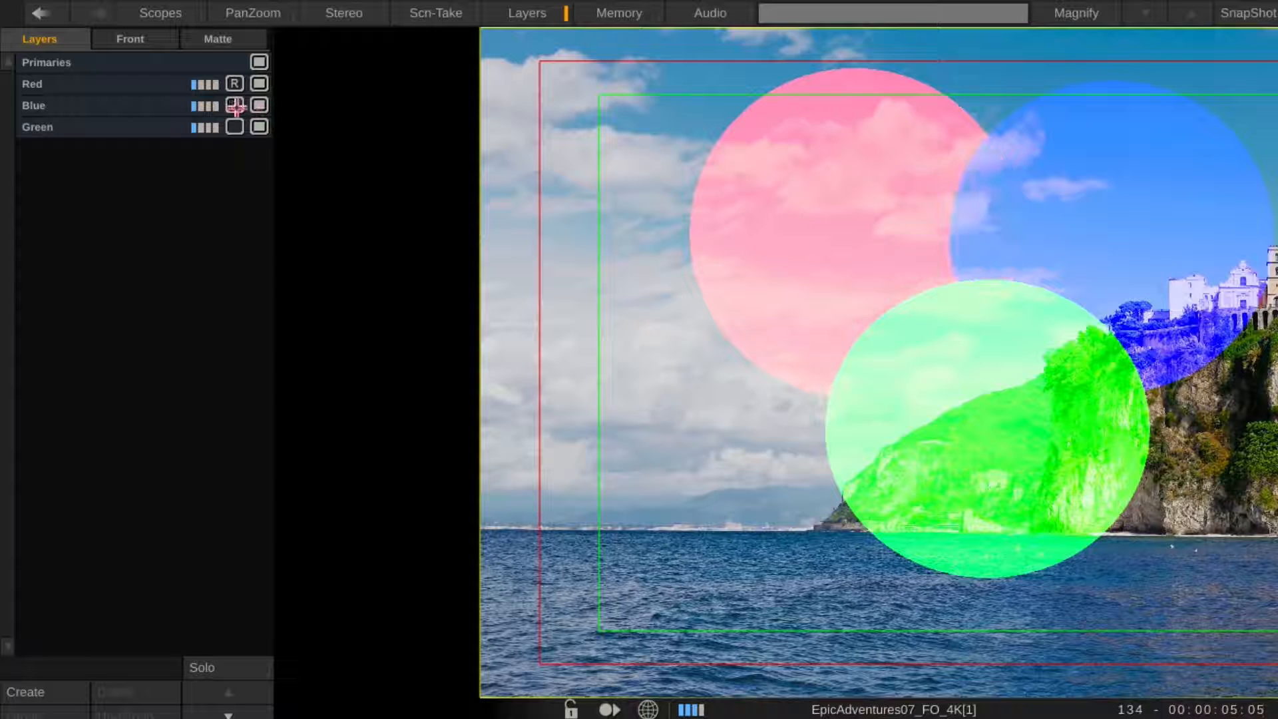